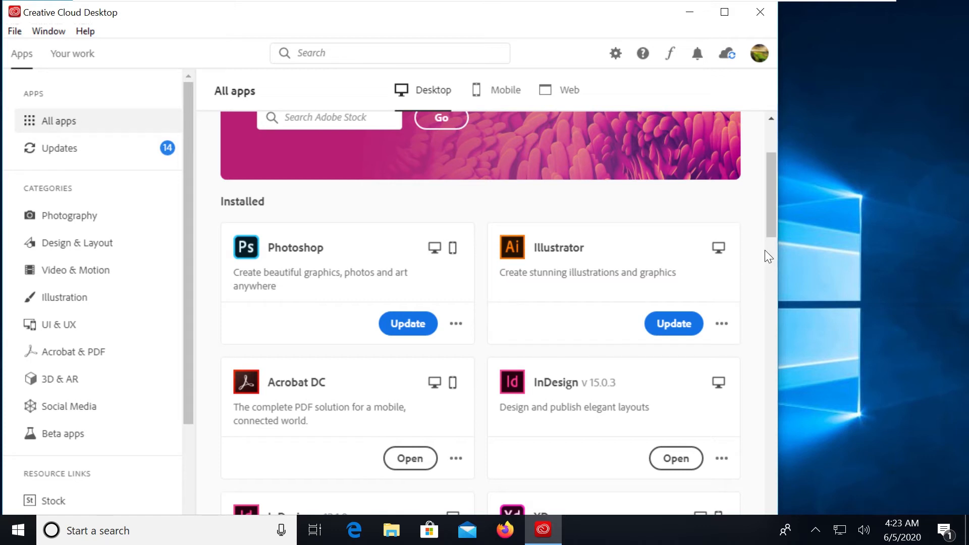
Switch from Creative Cloud Desktop to InDesign and set the user name to the person's first name, keeping the Gold color.
left_click_drag(772, 213, 761, 492)
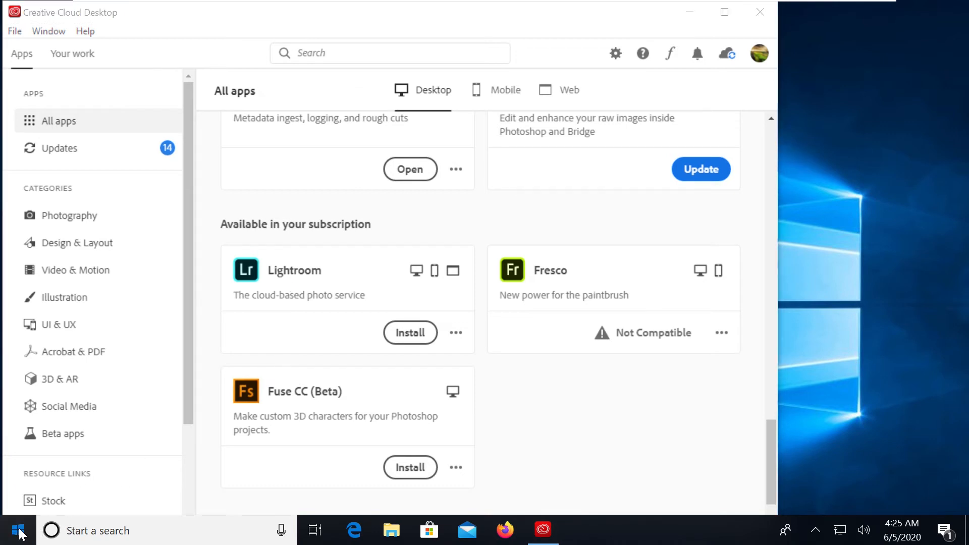
left_click(18, 530)
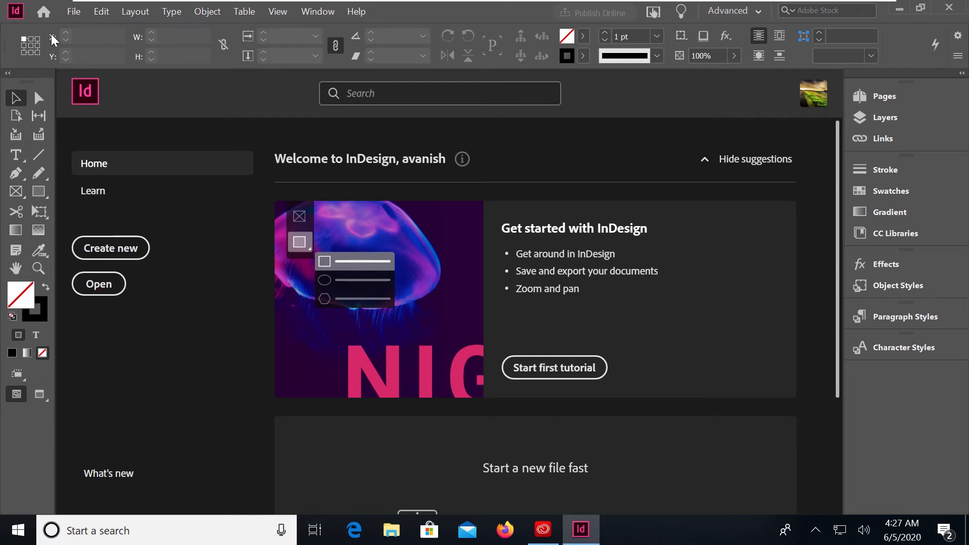
left_click(74, 11)
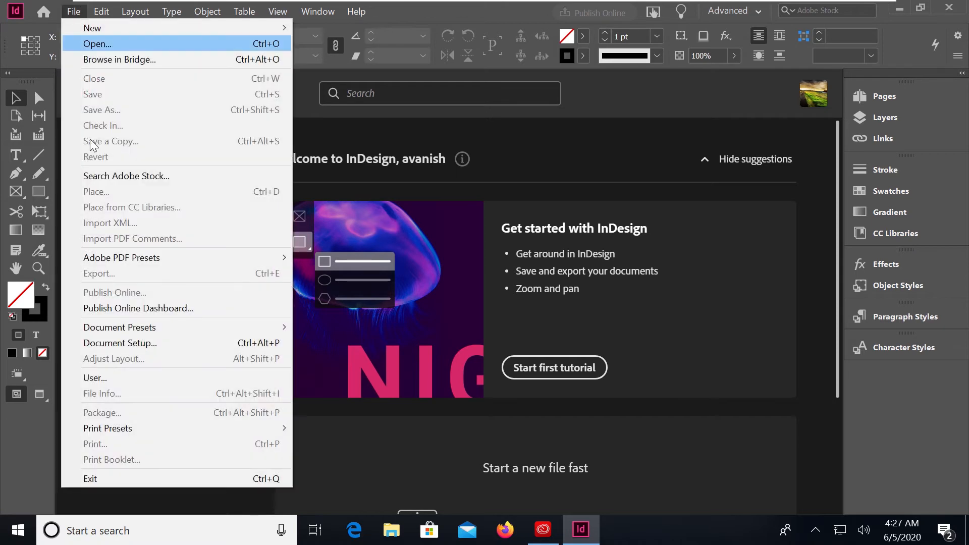
left_click(107, 378)
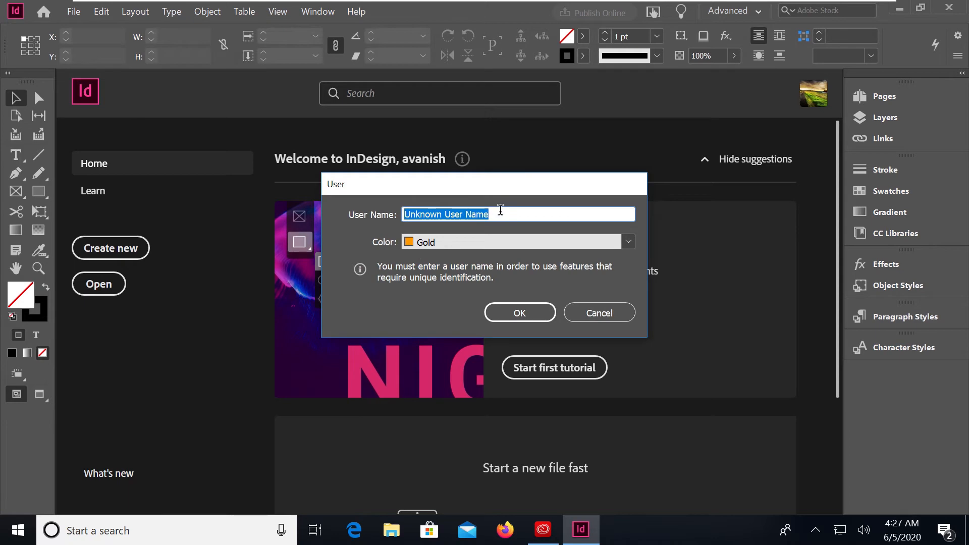
type("Av")
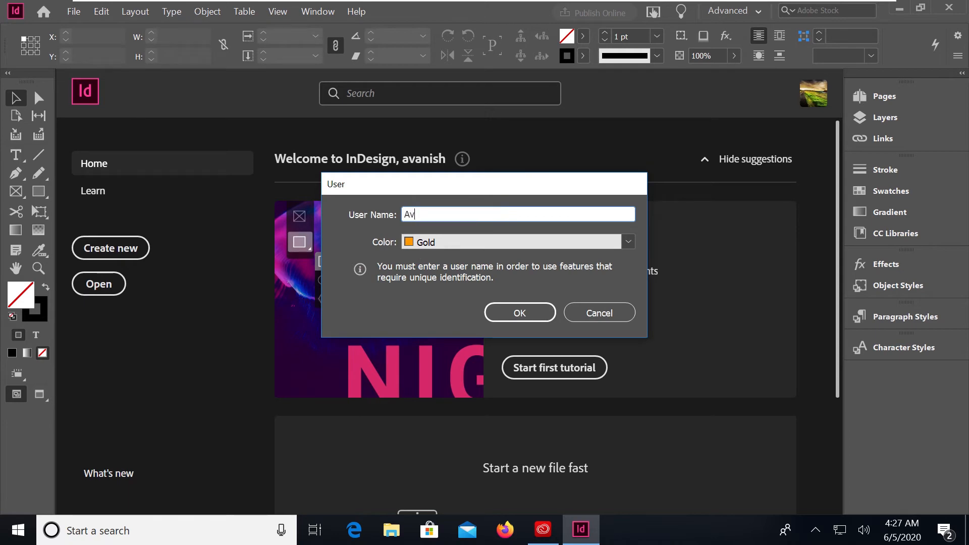
type("anish")
left_click(628, 243)
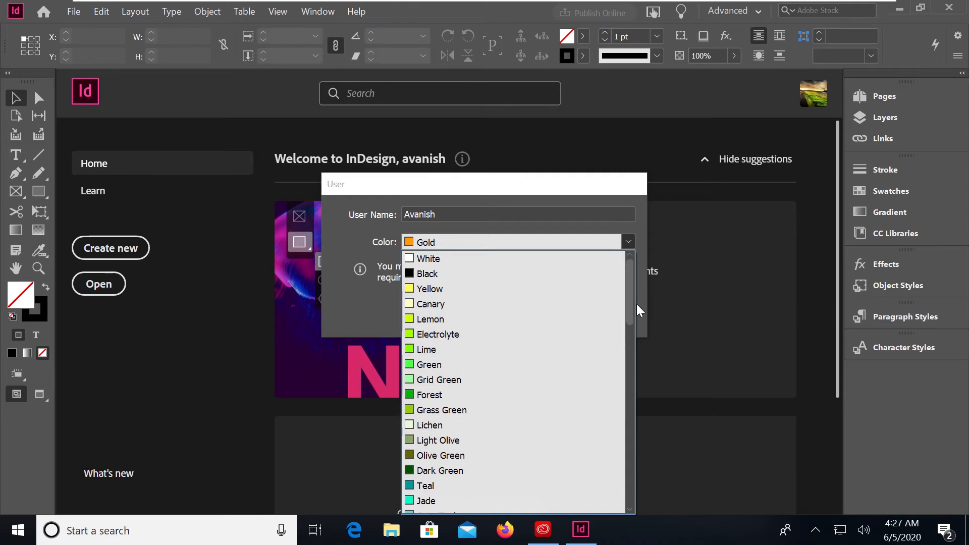
left_click(366, 228)
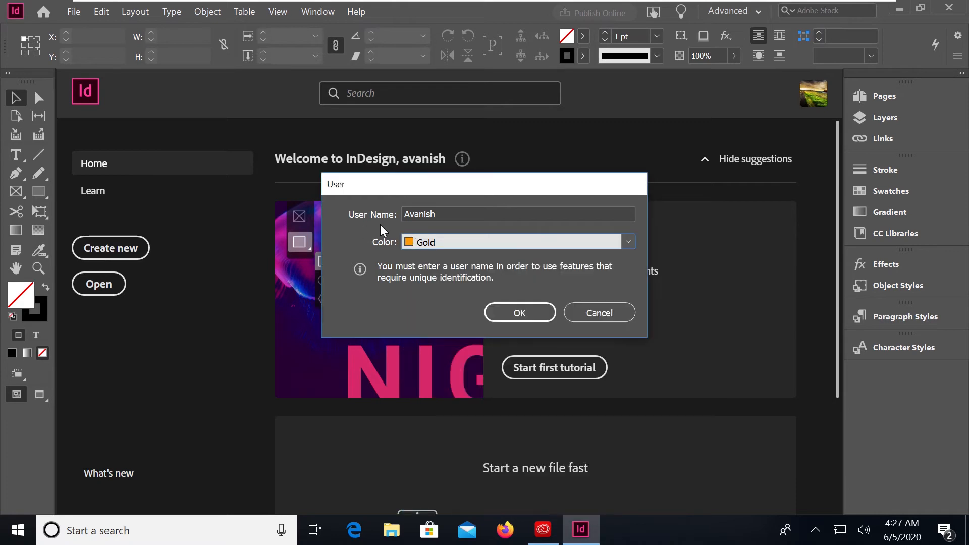
left_click(519, 313)
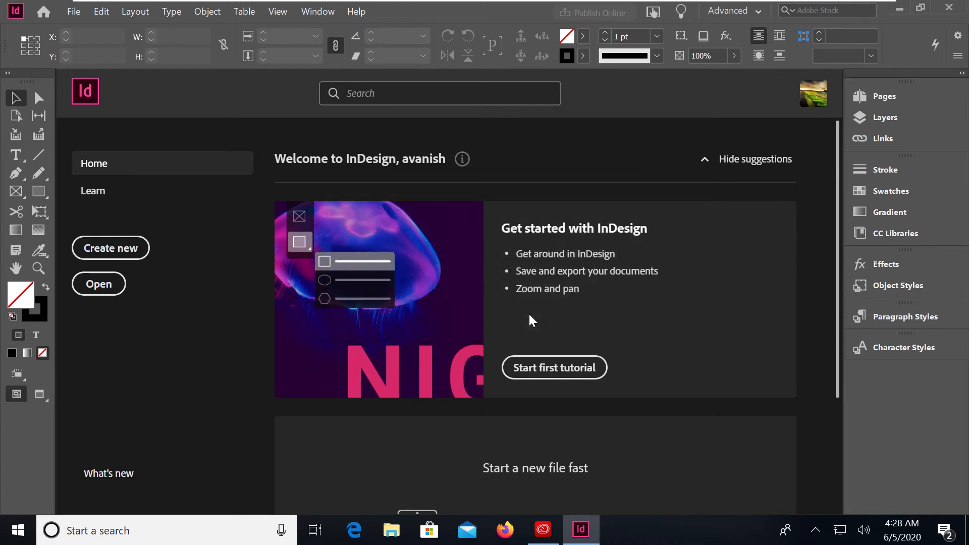
Create a new one-page print document from the Letter preset, 51p0 by 66p0 with facing pages.
left_click(74, 11)
mouse_move(81, 29)
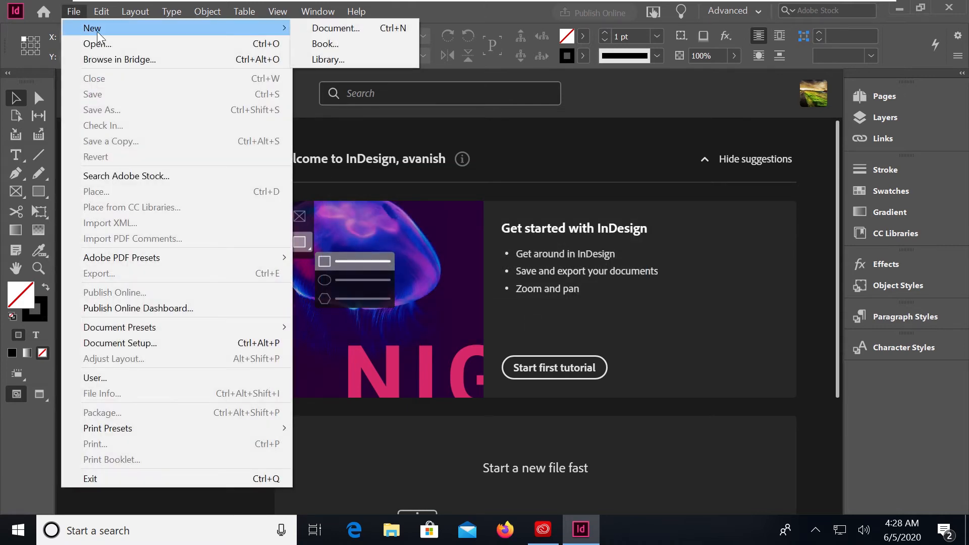
left_click(362, 31)
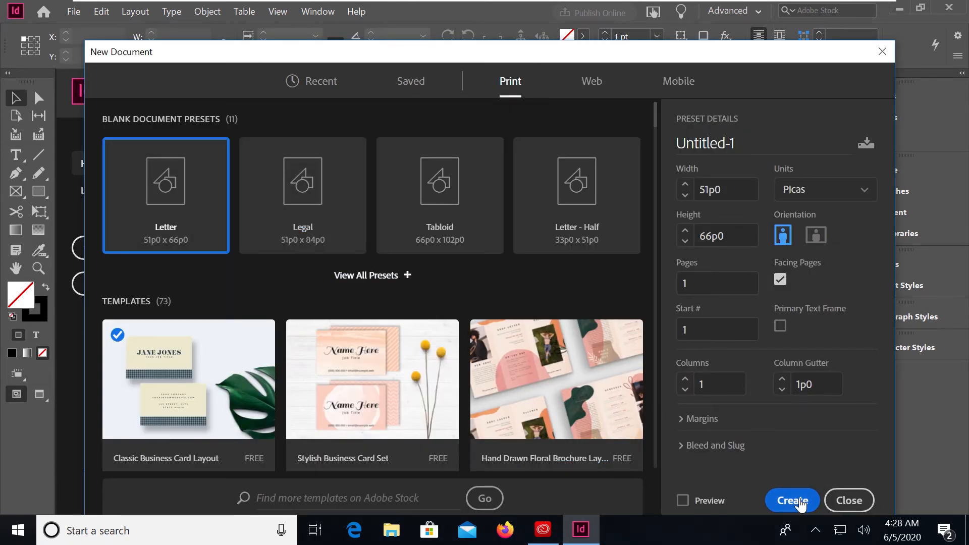
left_click(800, 502)
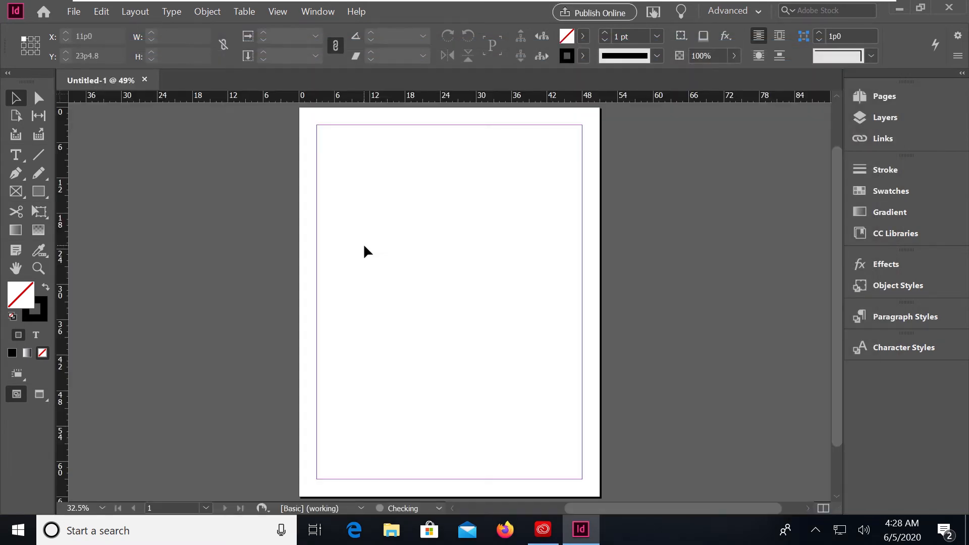
Start saving the document under a new name and create a folder named ID-IC-2020 on the Desktop.
left_click(72, 12)
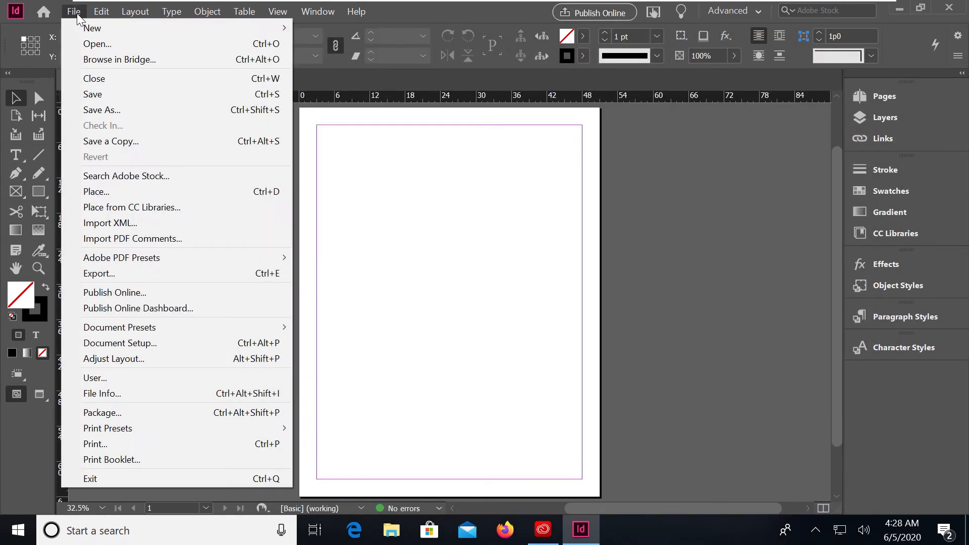
left_click(116, 115)
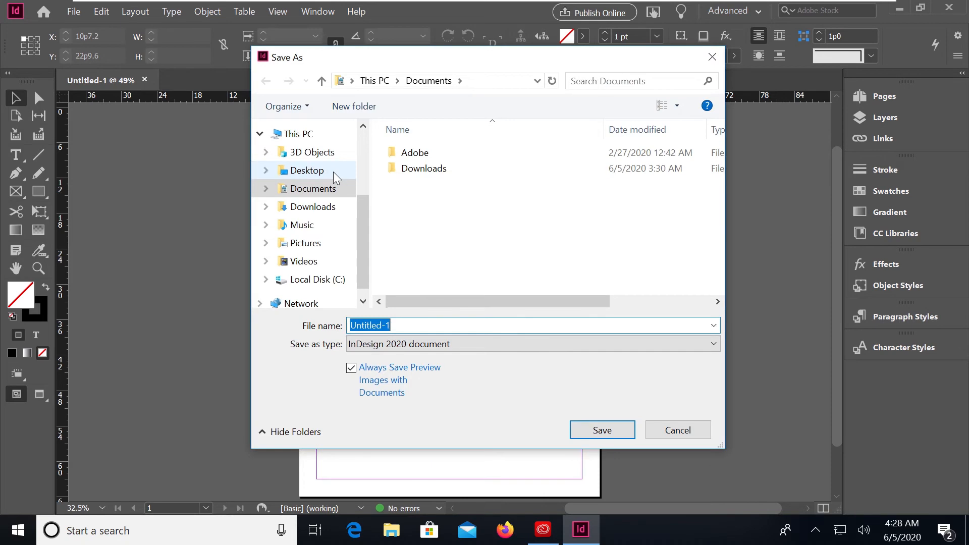
left_click(335, 171)
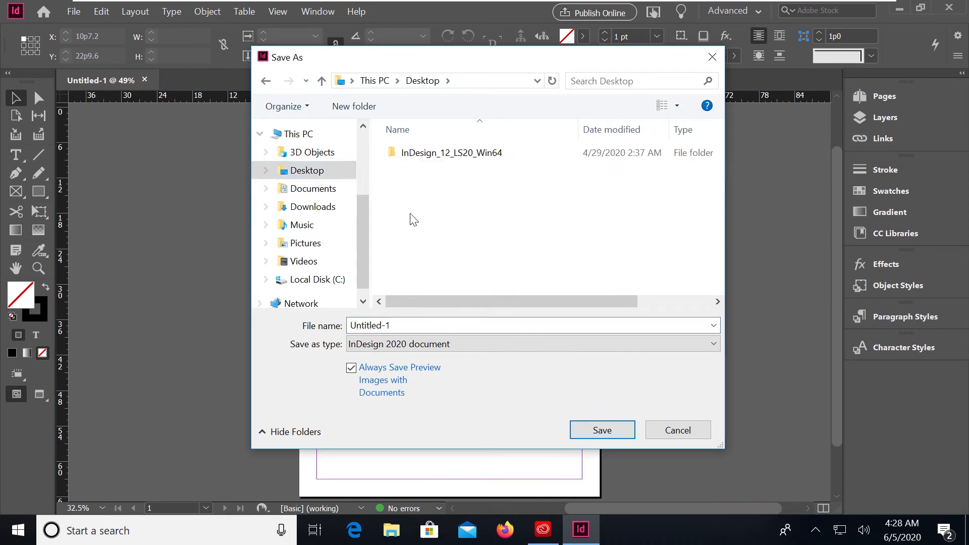
key("ctrl+shift+n")
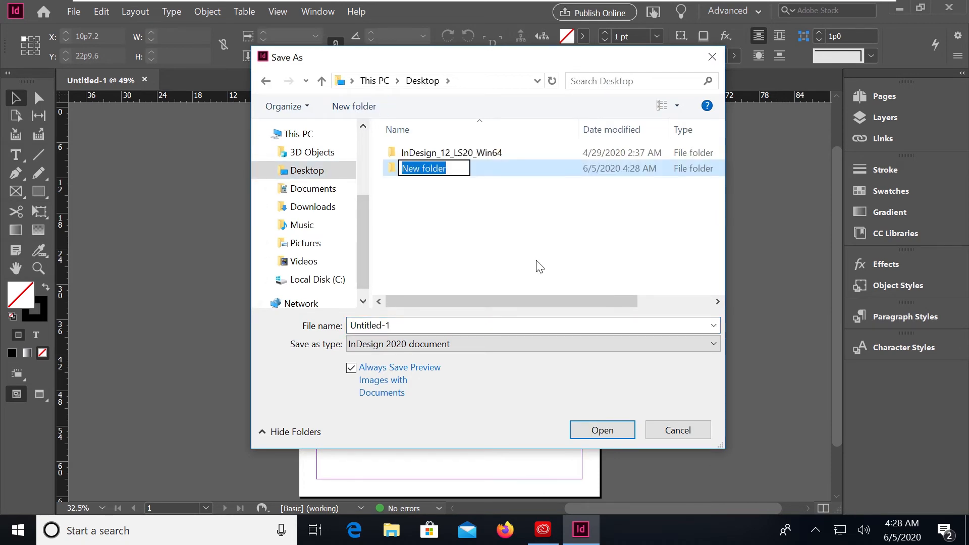
key("BackSpace")
type("ID-I")
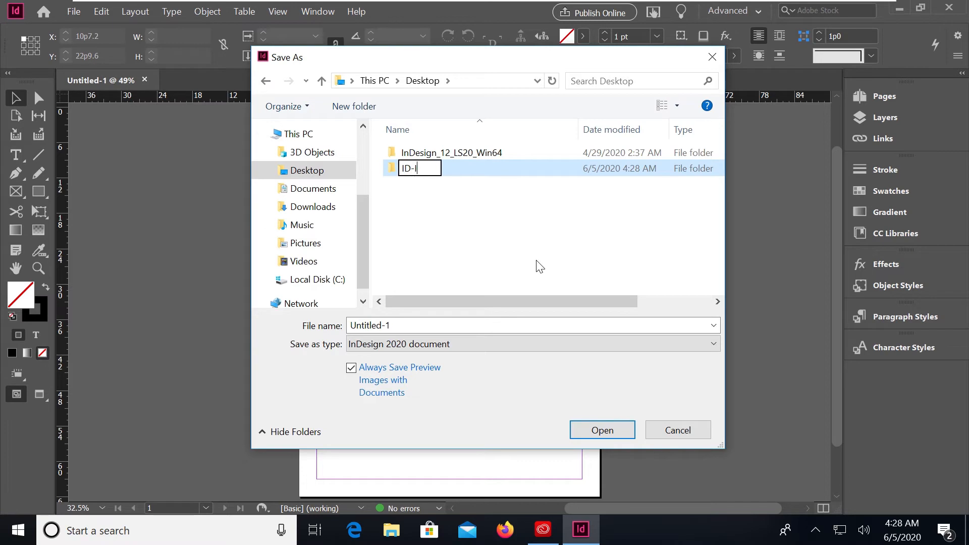
type("C-2020")
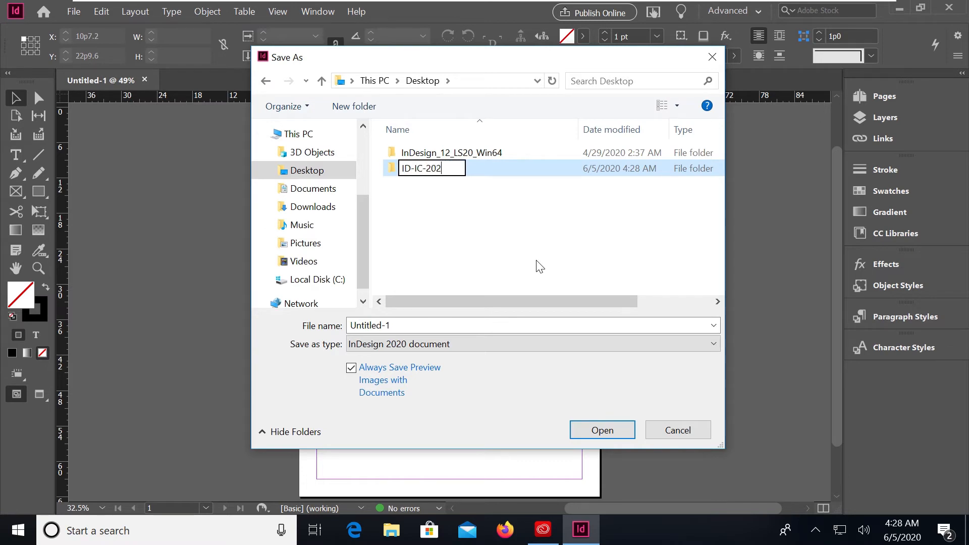
key("Return")
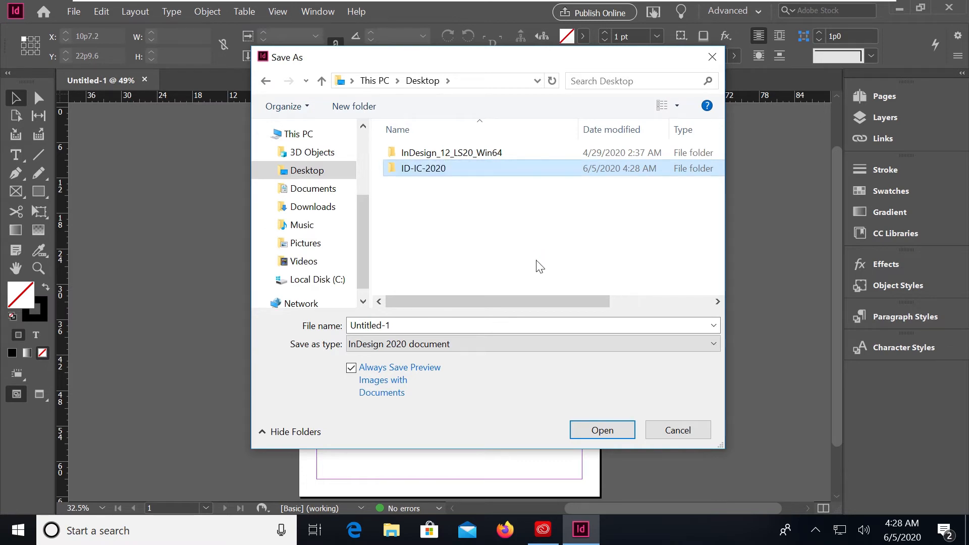
Save the document as ID-IC-2020 inside the new ID-IC-2020 folder, as an InDesign 2020 document.
key("Return")
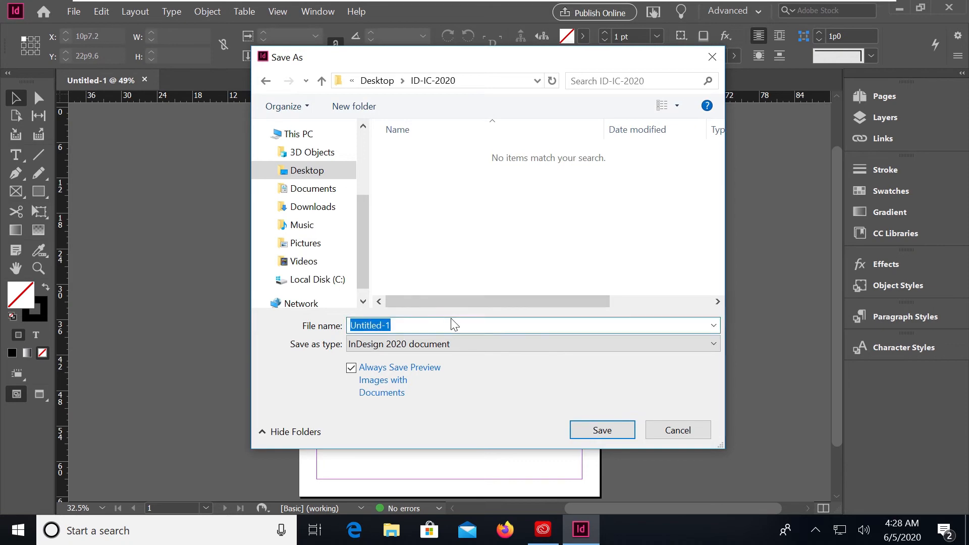
type("ID-IC-2020")
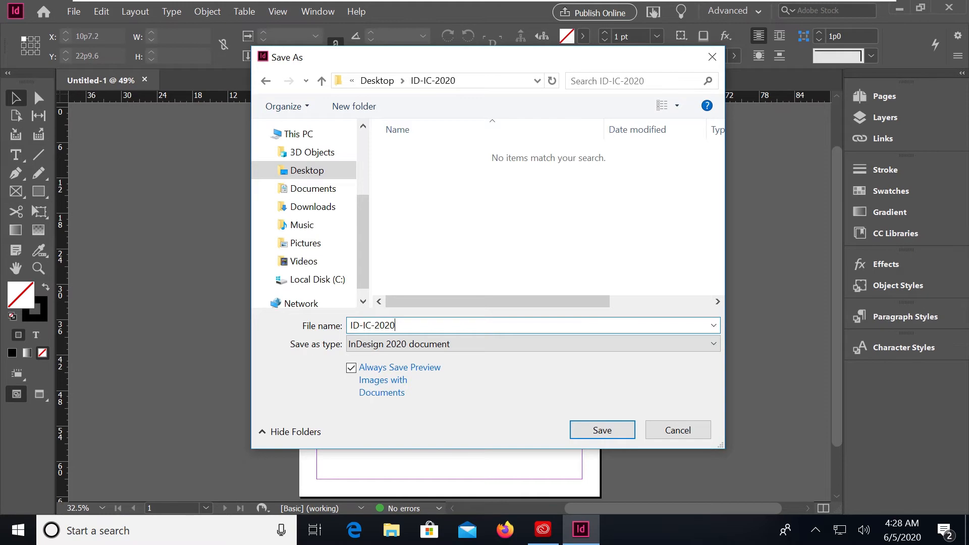
key("Return")
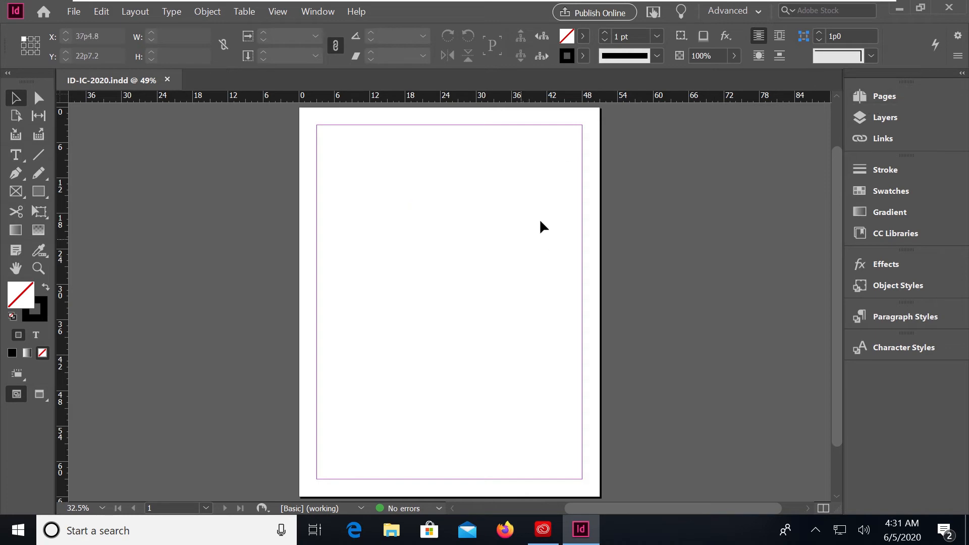
Add a second page to the document and display the list of linked files.
left_click(872, 101)
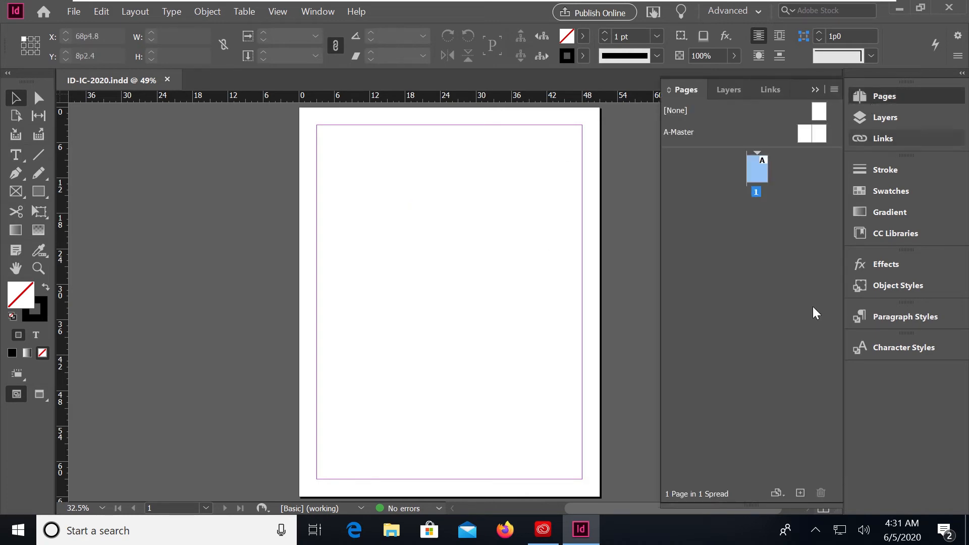
left_click(805, 490)
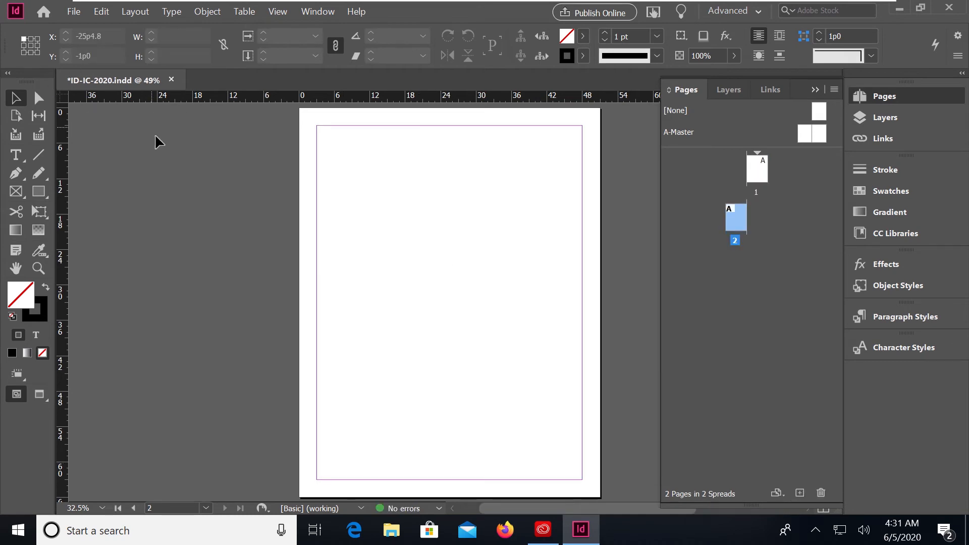
left_click(322, 14)
left_click(376, 250)
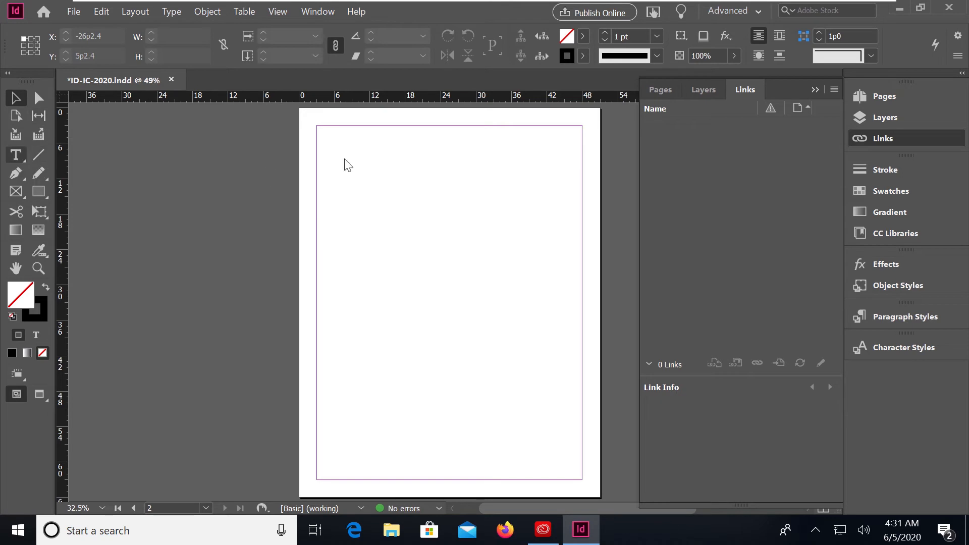
Add the 64 pt heading "Content for Editor 1" across the top of page 2, with an empty text frame about 45p0 by 49p10 below.
key("t")
left_click_drag(317, 124, 332, 138)
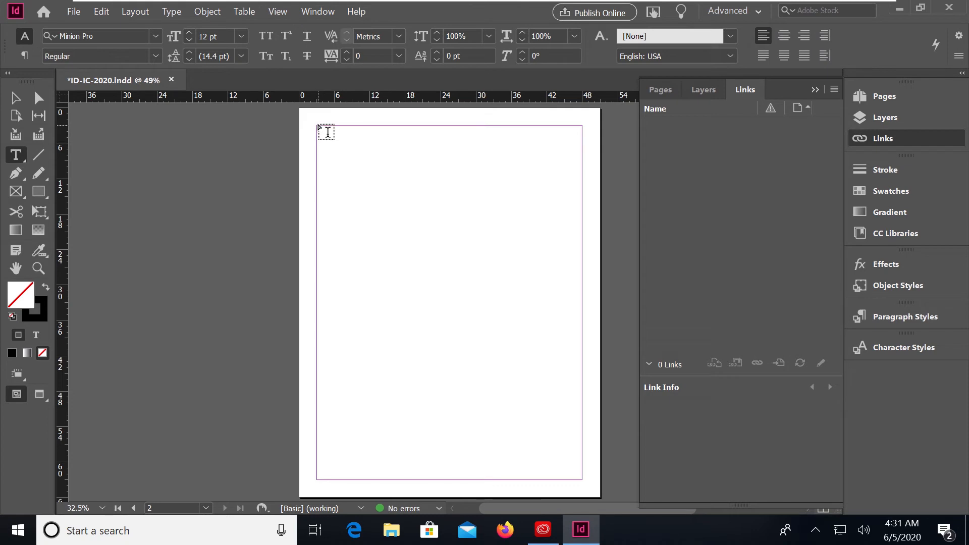
left_click_drag(317, 125, 584, 204)
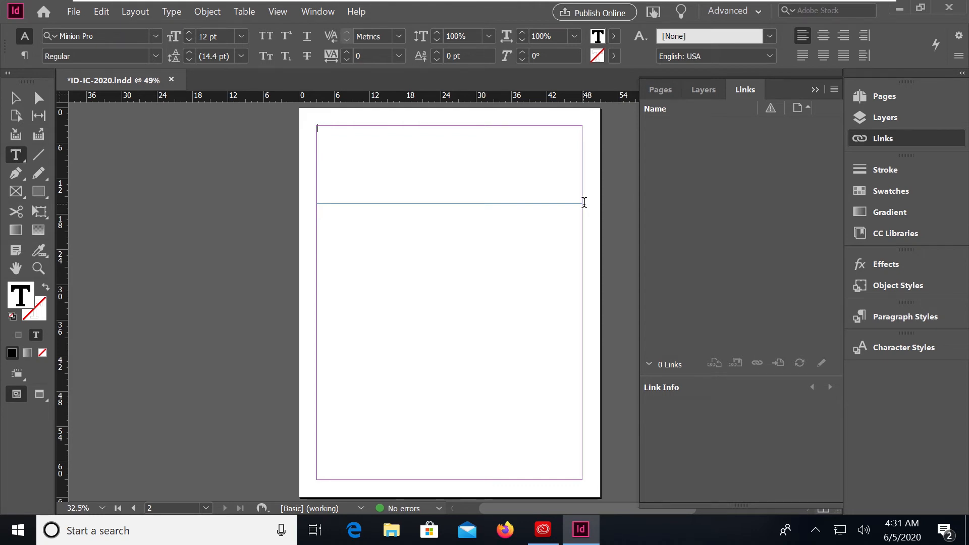
type("Content for Ed")
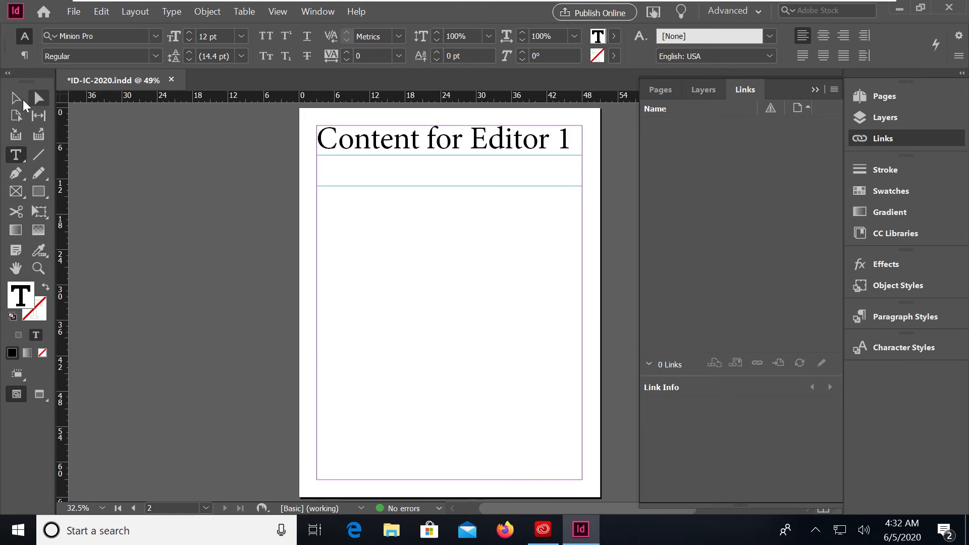
left_click(15, 97)
left_click(515, 278)
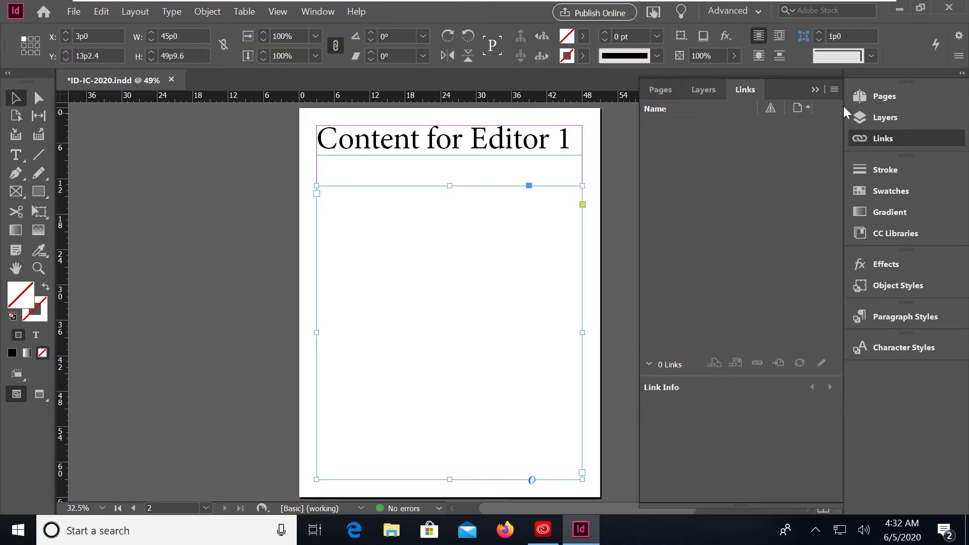
Draw a text frame about 45p0 wide and 10p2 high along the top margin of page 1.
left_click(896, 98)
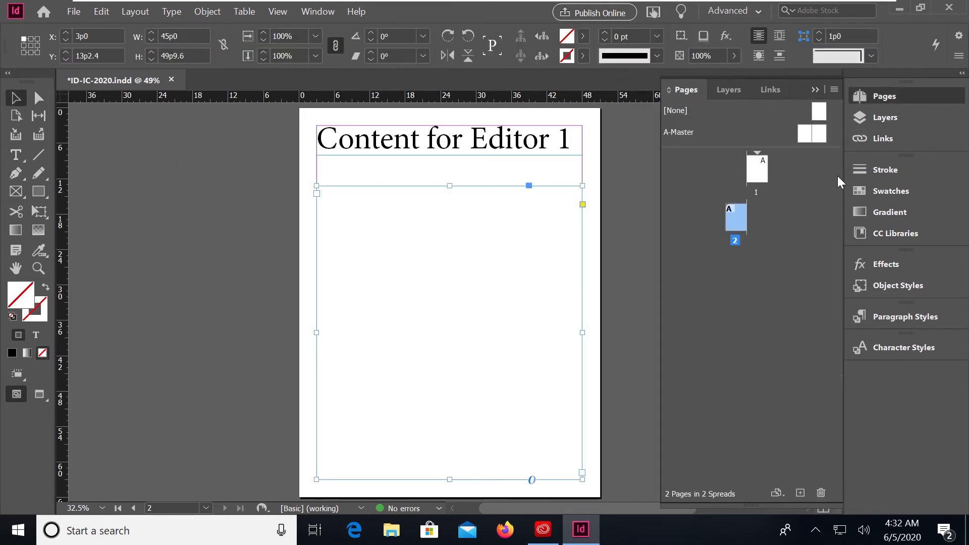
double_click(756, 169)
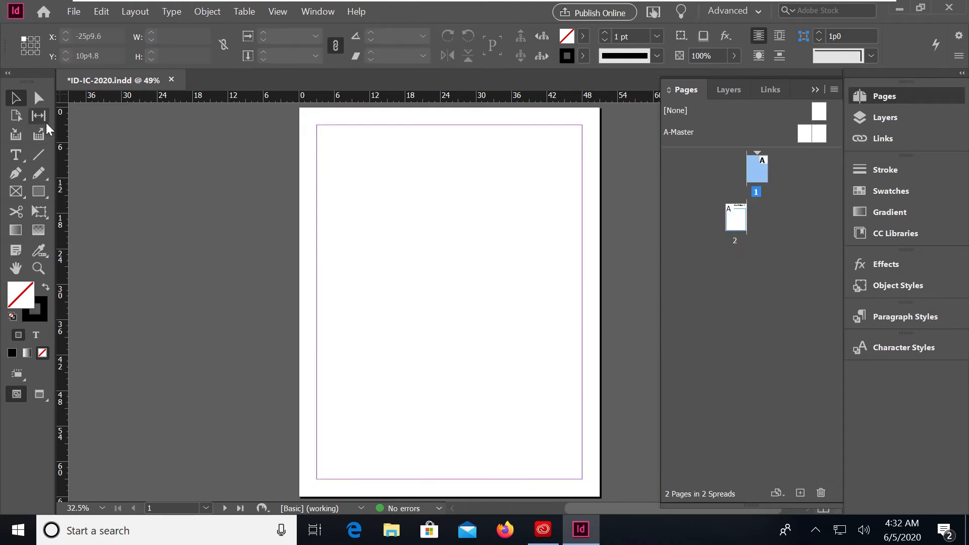
left_click(16, 155)
mouse_move(322, 134)
left_mouse_down()
mouse_move(337, 149)
mouse_move(568, 212)
mouse_move(588, 210)
mouse_move(581, 184)
left_mouse_up()
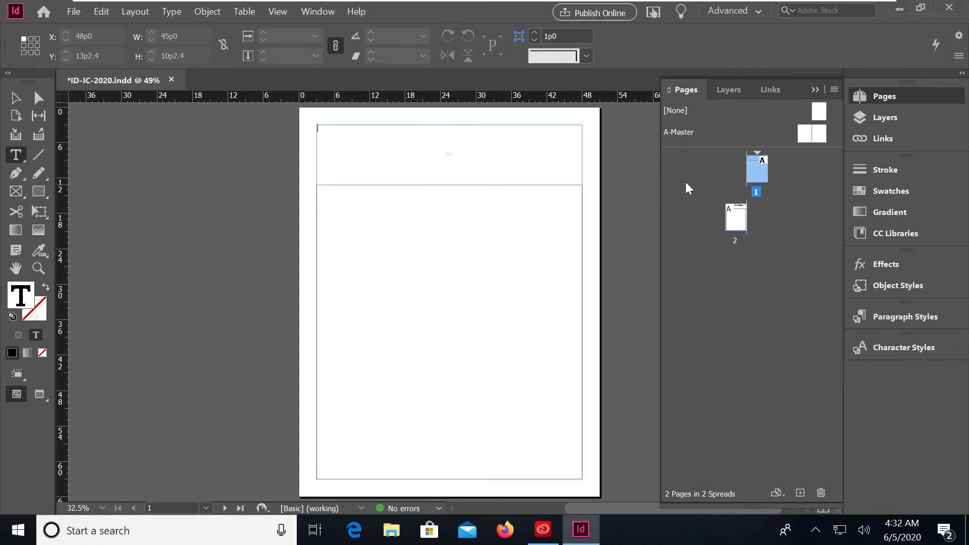
Copy the heading "Content for Editor 1" from page 2 into the empty text frame on page 1.
left_click(745, 216)
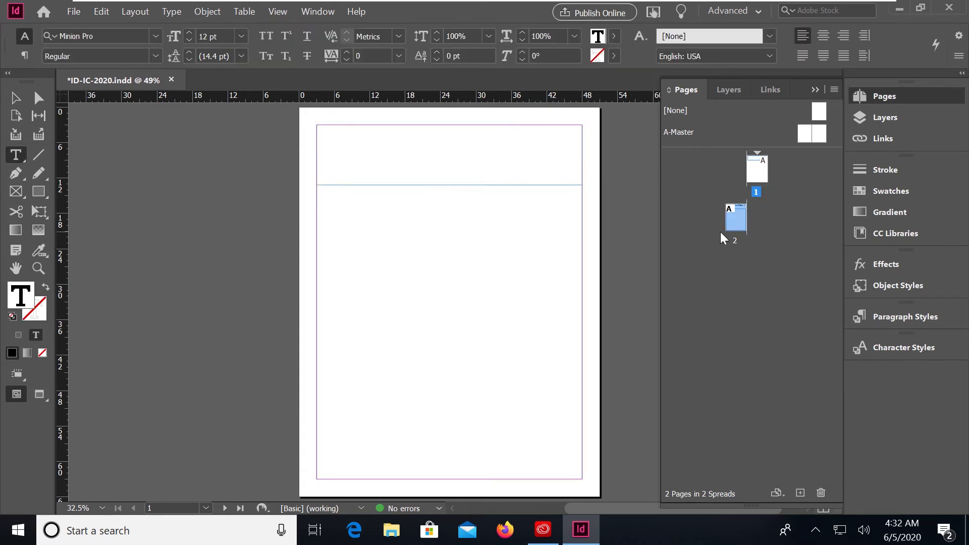
double_click(736, 220)
double_click(438, 140)
left_click(438, 141)
key("ctrl+c")
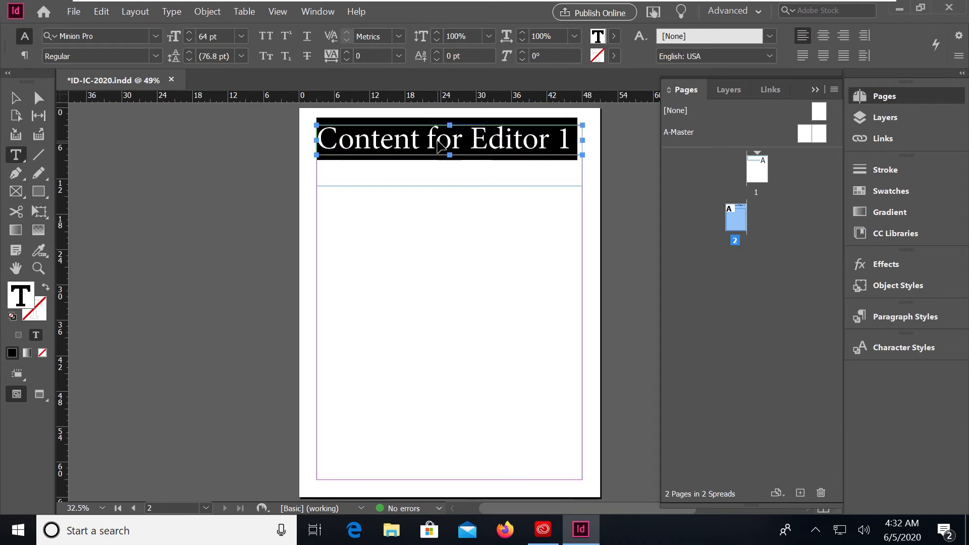
left_click(753, 171)
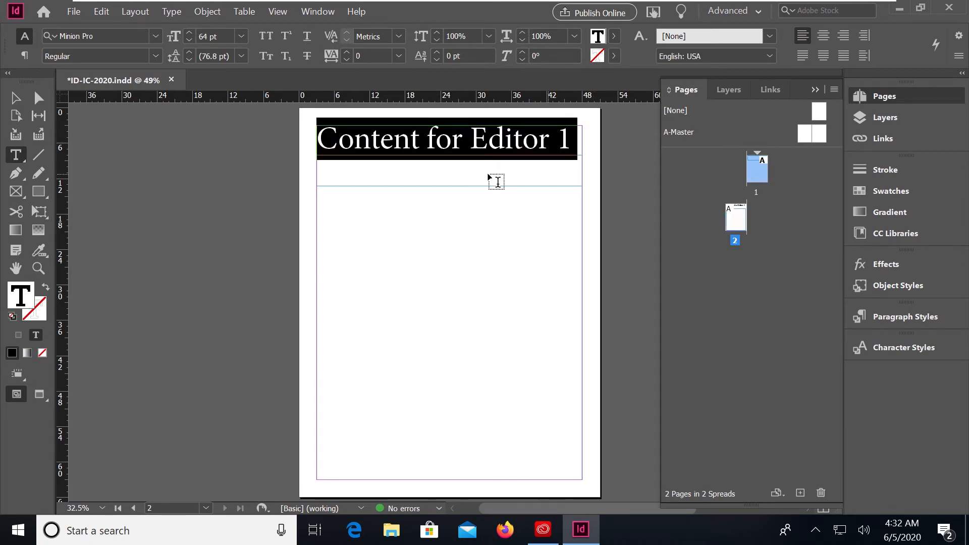
double_click(753, 168)
left_click(410, 155)
key("ctrl+v")
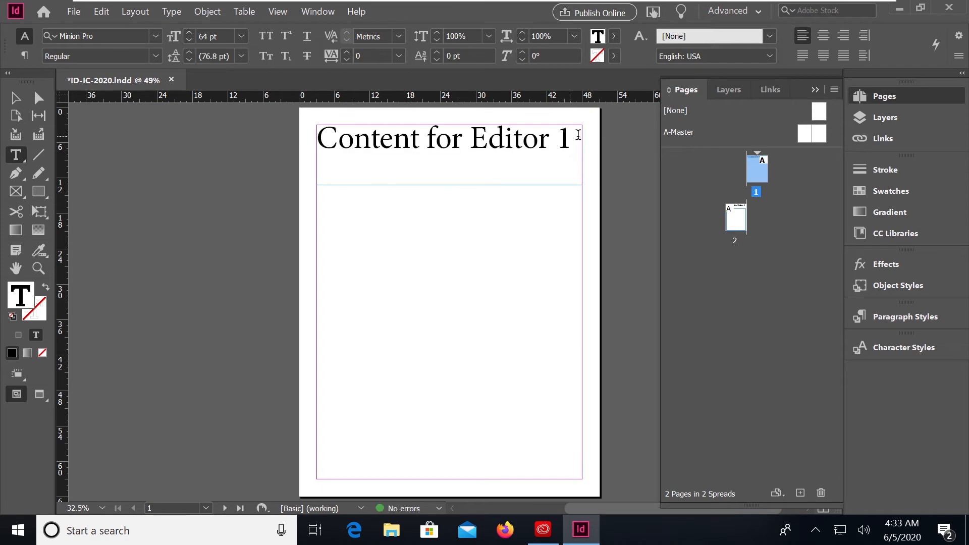
Change the heading on page 2 to "Content for Editor 2".
double_click(735, 218)
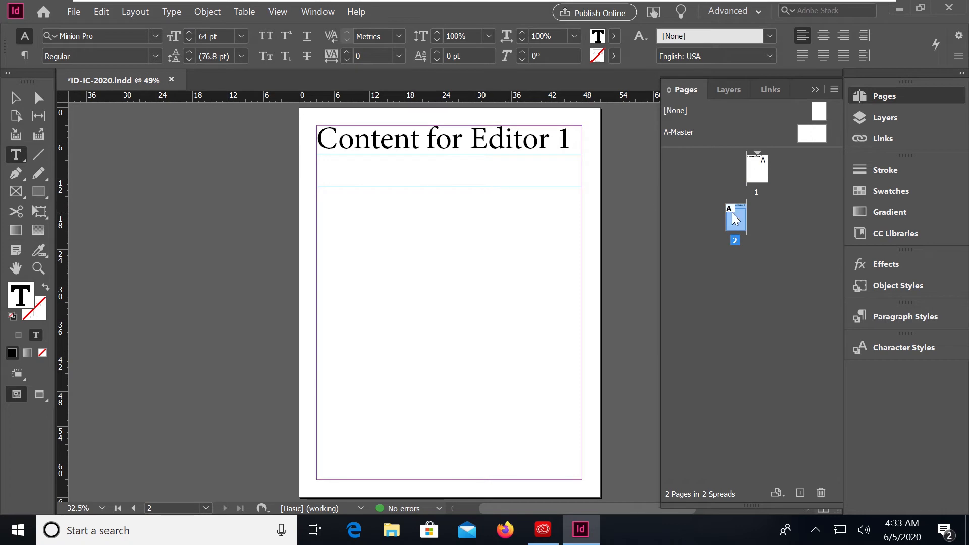
double_click(734, 217)
left_click(568, 139)
key("BackSpace")
type("2")
Draw an empty text frame about 45p0 wide and 49p0 high below the heading on page 1, and select the heading frame.
double_click(748, 174)
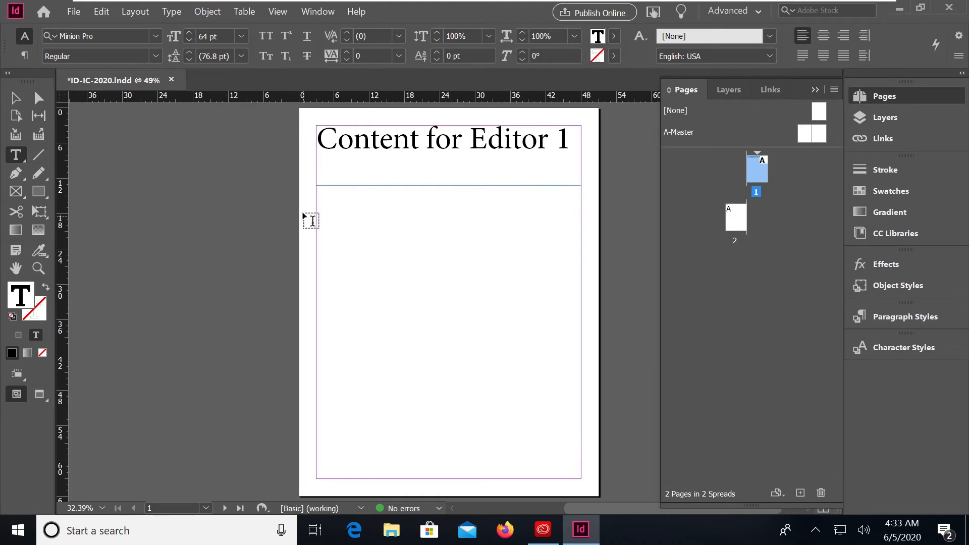
left_click_drag(317, 190, 579, 480)
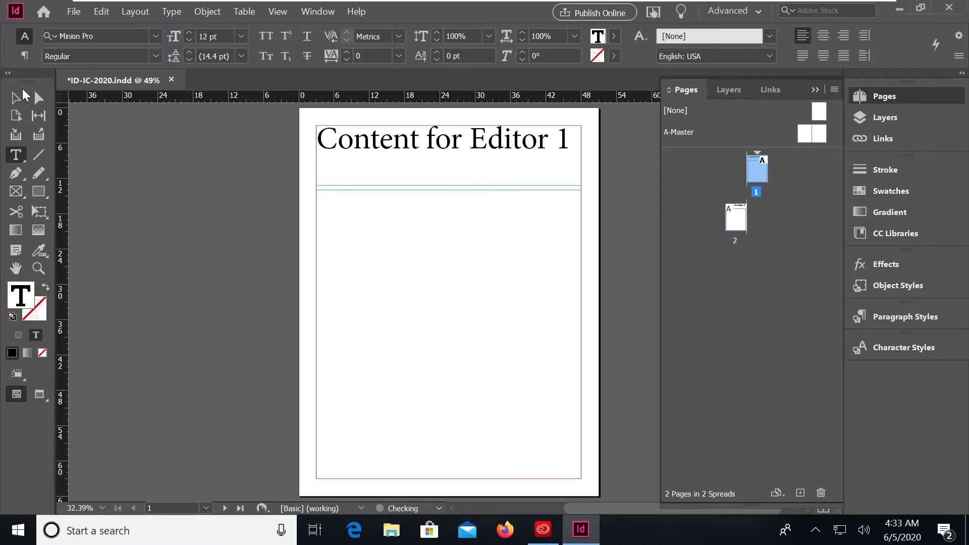
left_click(23, 96)
left_click(470, 185)
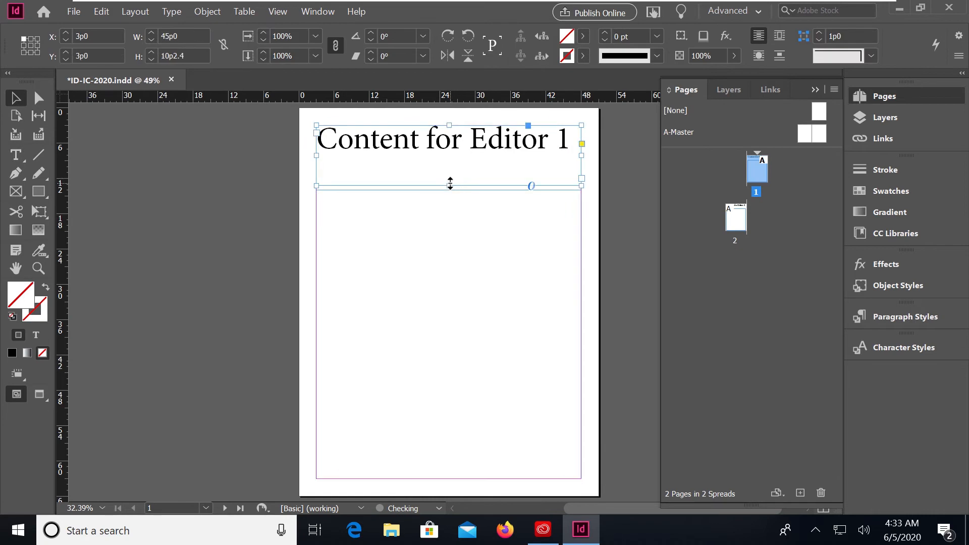
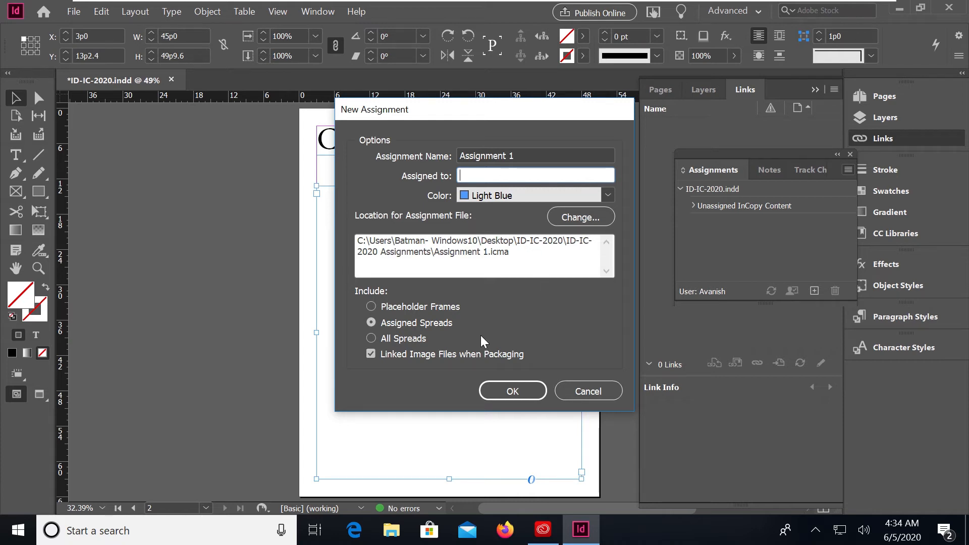
Create Assignment 1 in Light Blue and Assignment 2 in Red, both including the assigned spreads and linked image files when packaging.
left_click(512, 391)
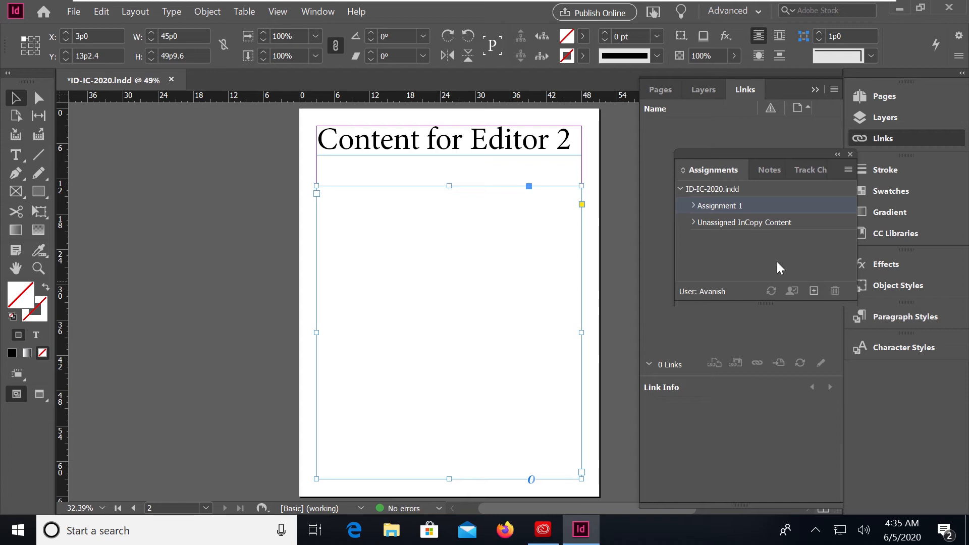
left_click(848, 171)
left_click(752, 205)
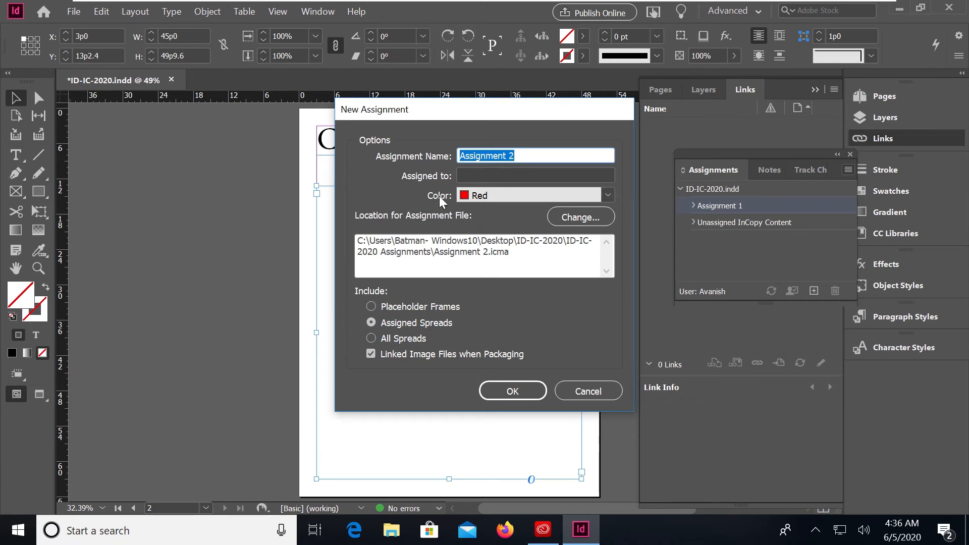
left_click(503, 389)
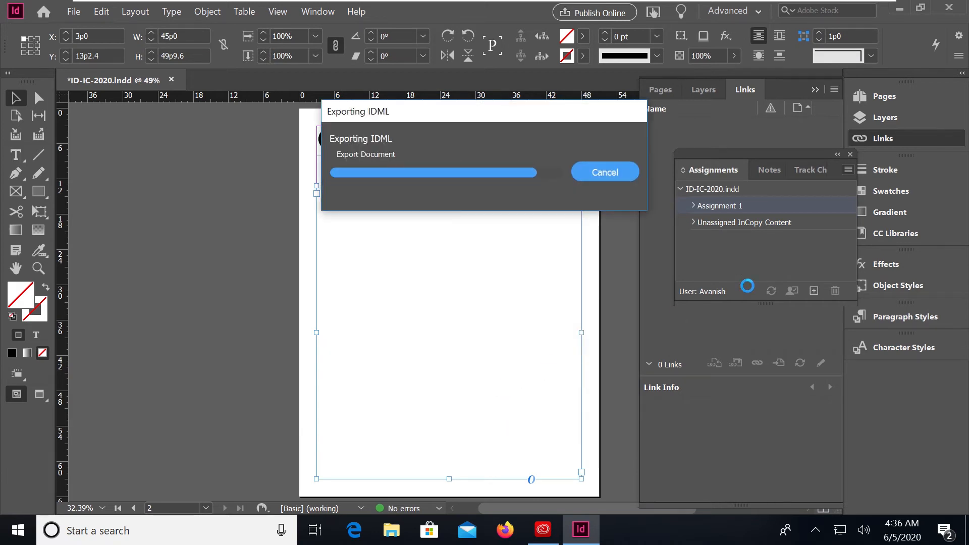
left_click(691, 205)
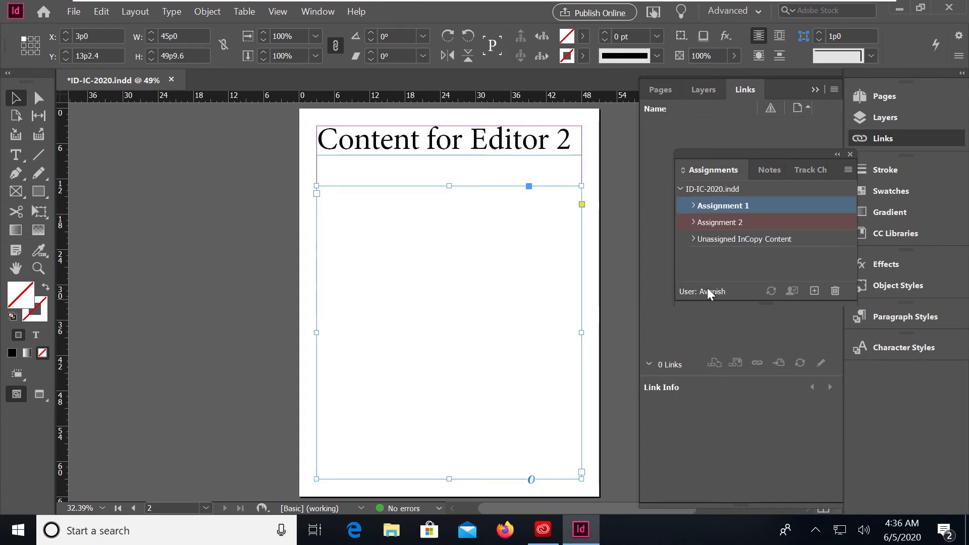
left_click(692, 223)
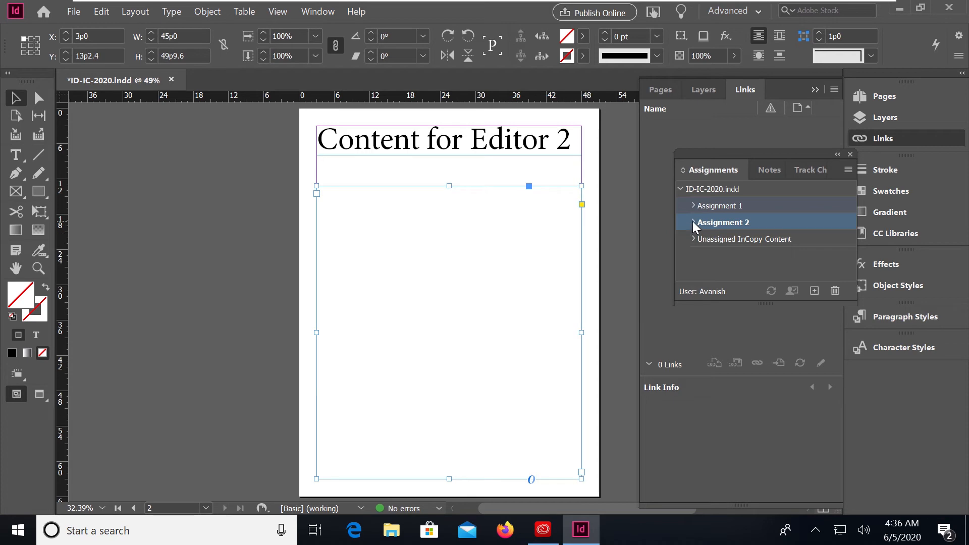
left_click(695, 205)
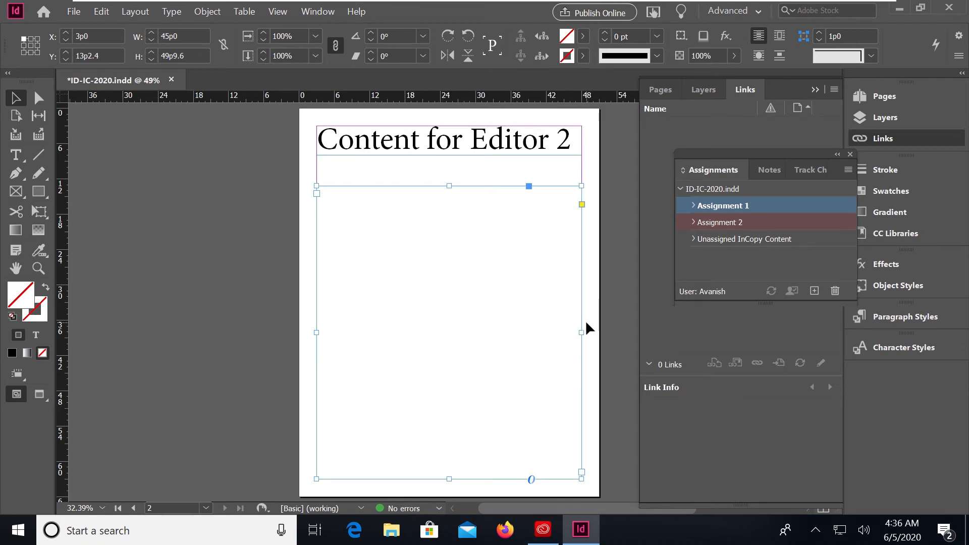
Go to page 1 and move the floating Assignments list to the empty pasteboard beside the page.
left_click(909, 95)
double_click(761, 175)
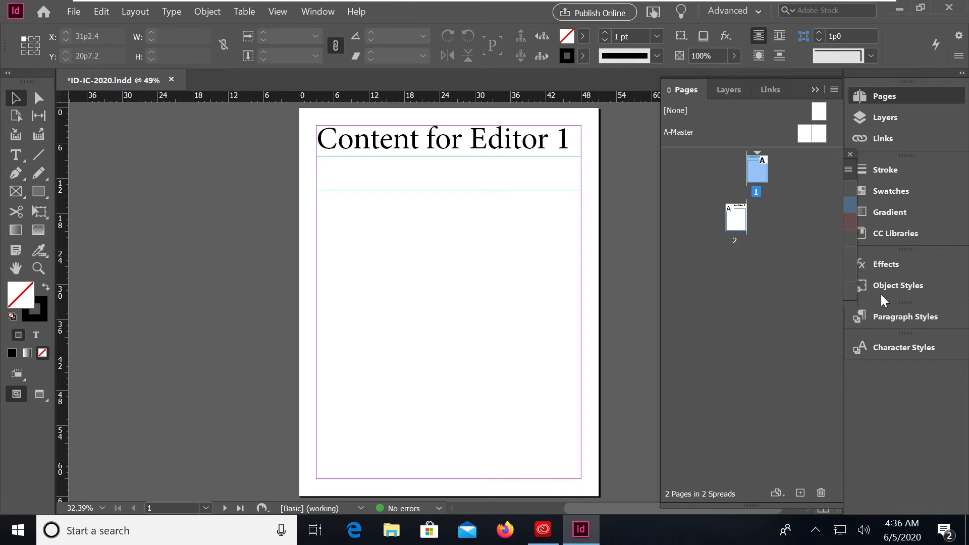
left_click(804, 378)
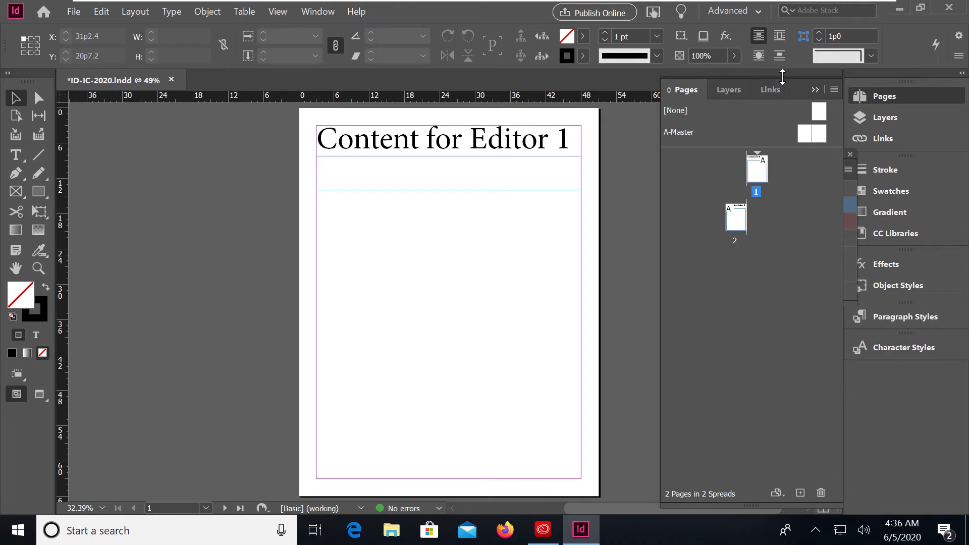
left_click_drag(786, 83, 737, 83)
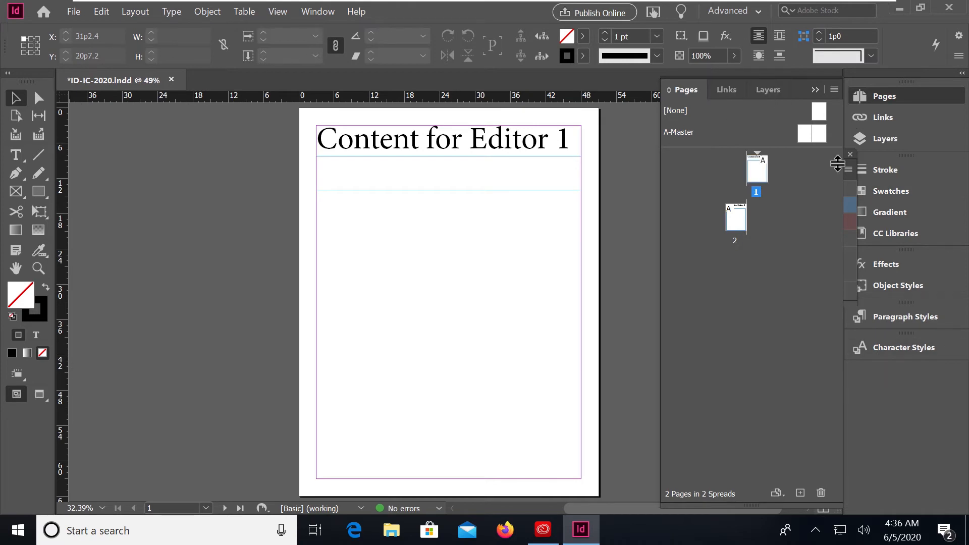
left_click(846, 187)
left_click_drag(765, 153, 159, 233)
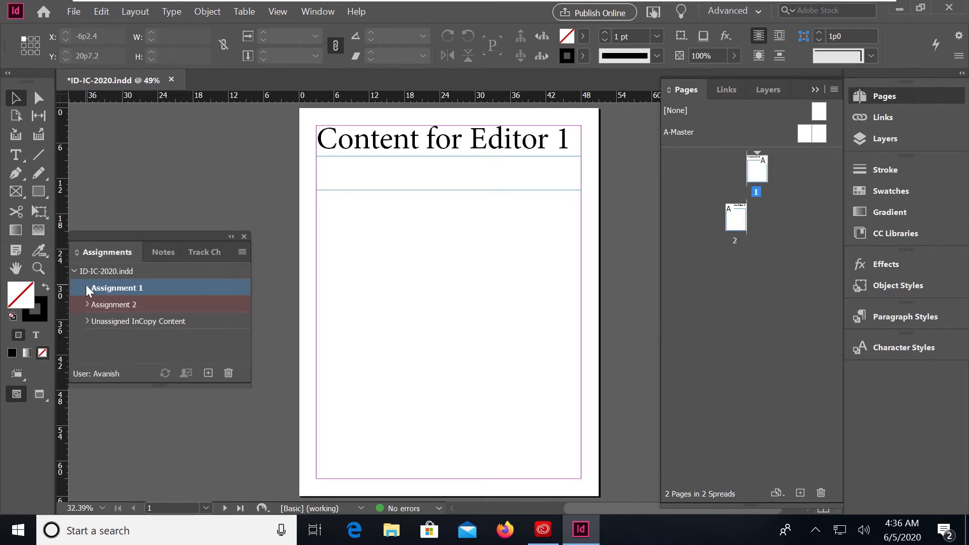
Add the empty text frame on page 1 to Assignment 1 and save the document with the exported story.
left_click(501, 276)
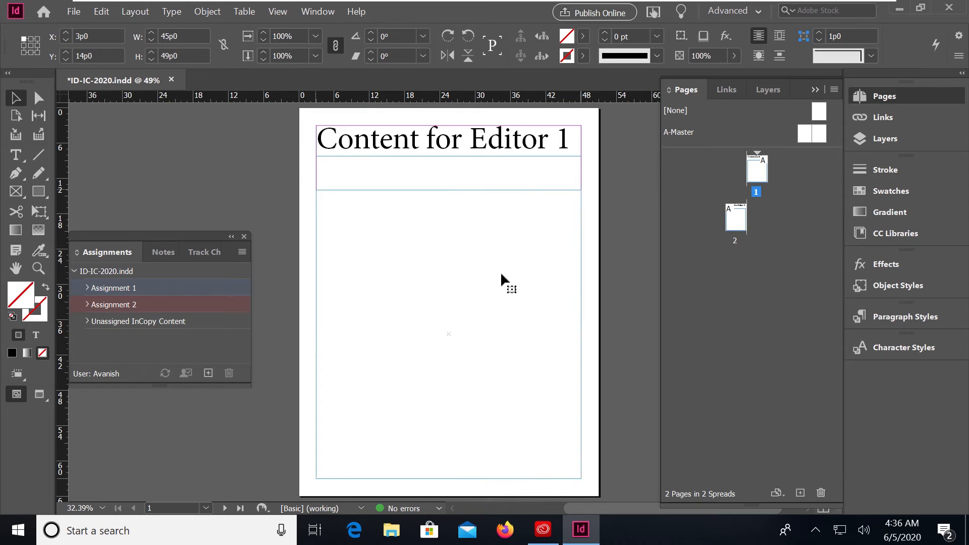
left_click_drag(501, 277, 123, 294)
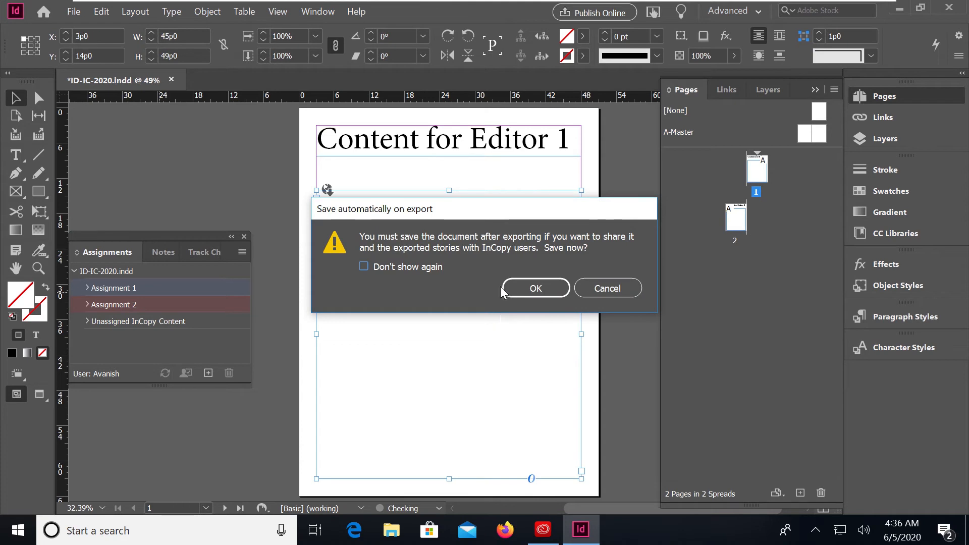
left_click(535, 294)
left_click(535, 292)
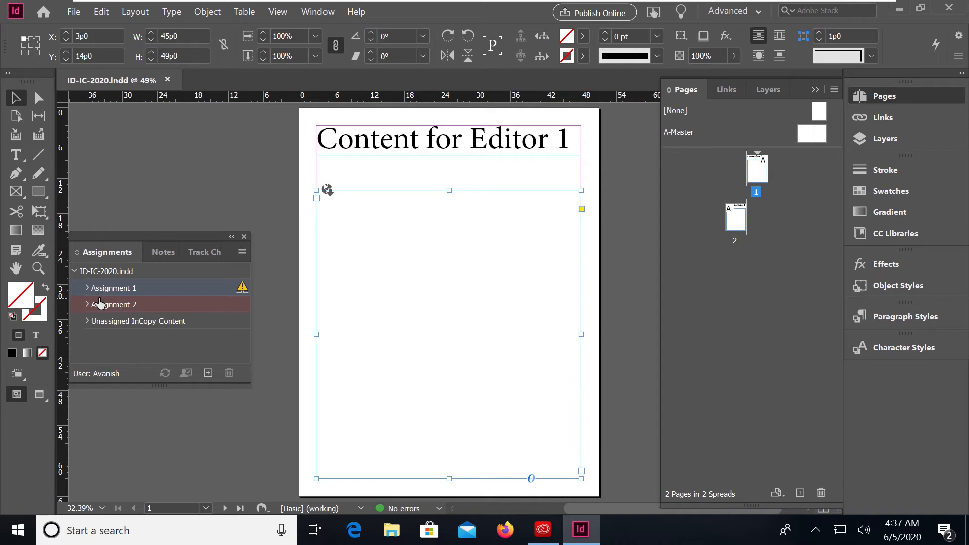
Add the empty text frame on page 2 to Assignment 2 and save the document with the exported story.
double_click(735, 220)
left_click_drag(399, 323, 103, 307)
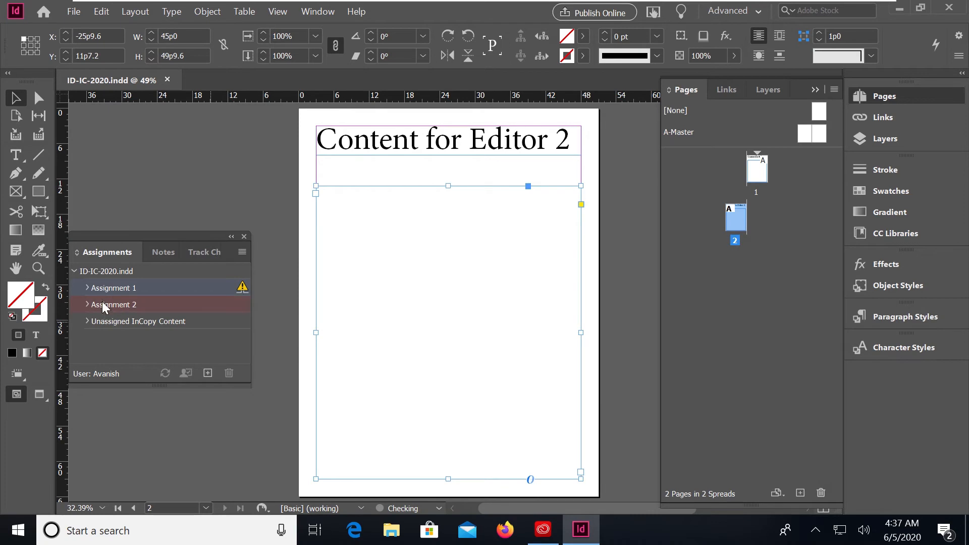
left_click(537, 287)
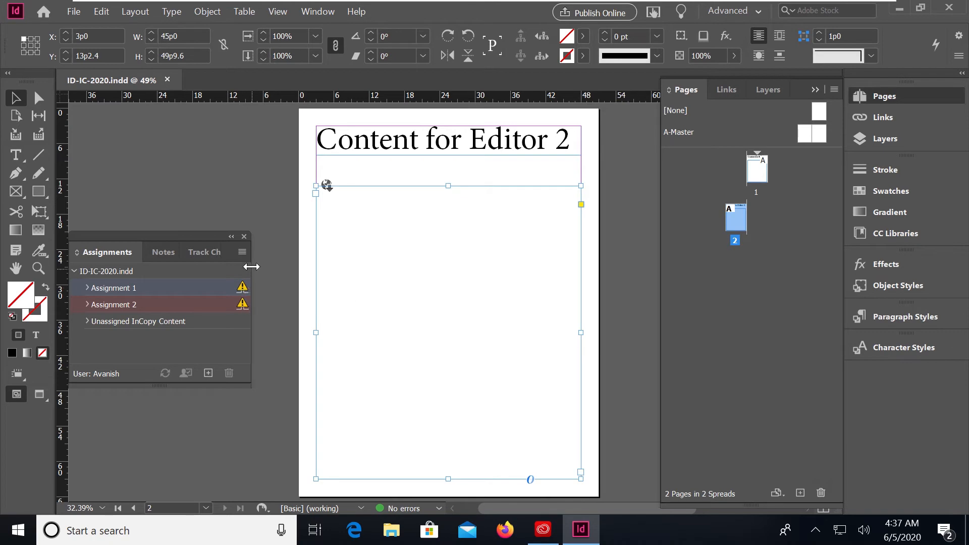
Update all assignments and save the document.
left_click(242, 252)
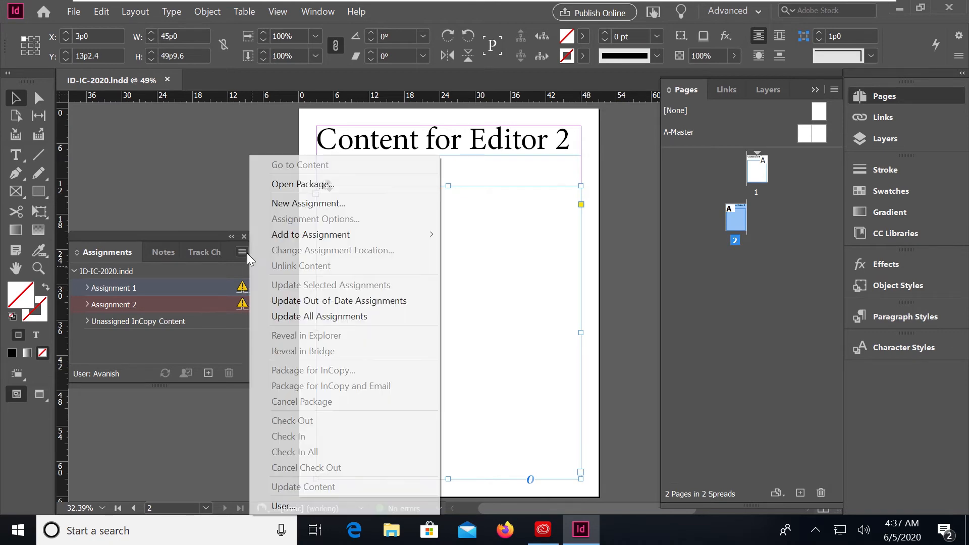
left_click(263, 314)
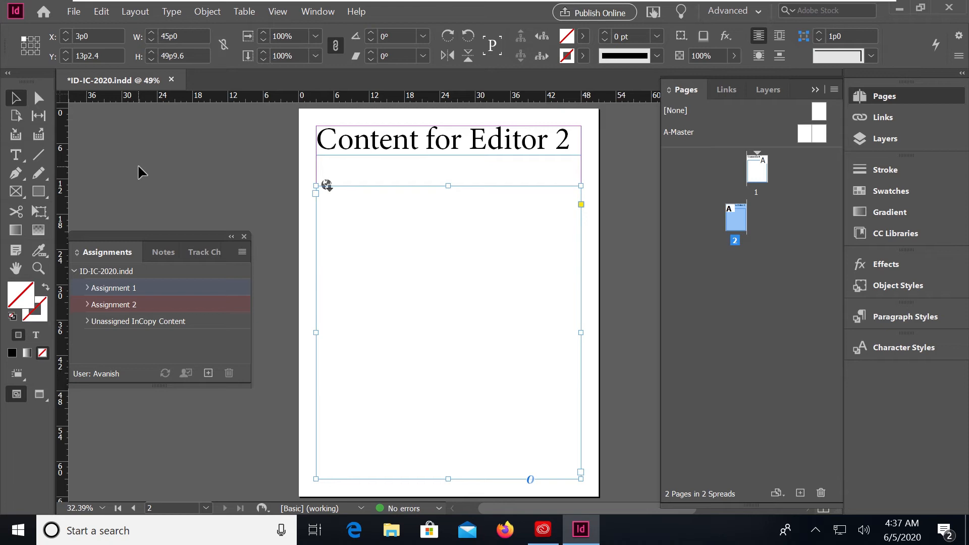
key("ctrl+s")
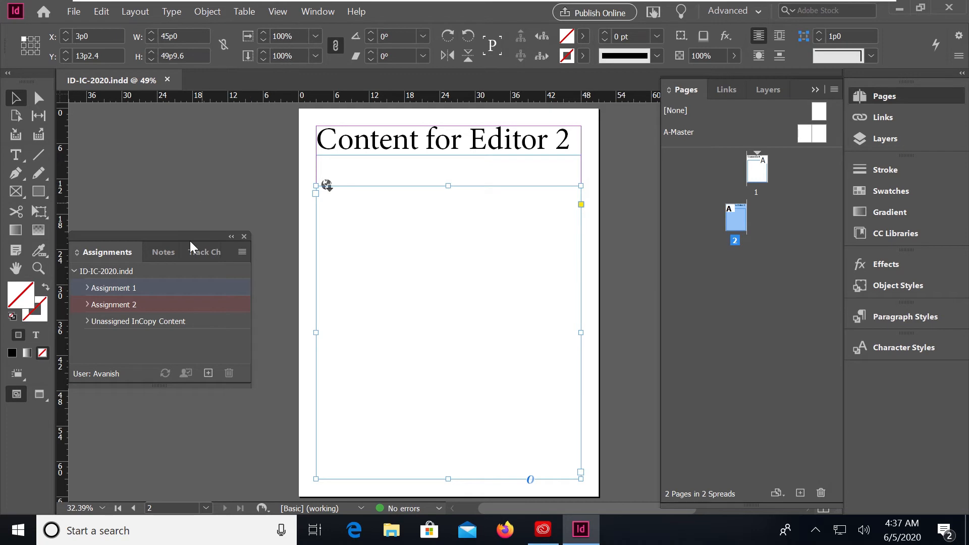
Display the Track Changes controls above the pasteboard's empty area, and go to the linked InCopy stories on pages 1 and 2.
left_click(198, 252)
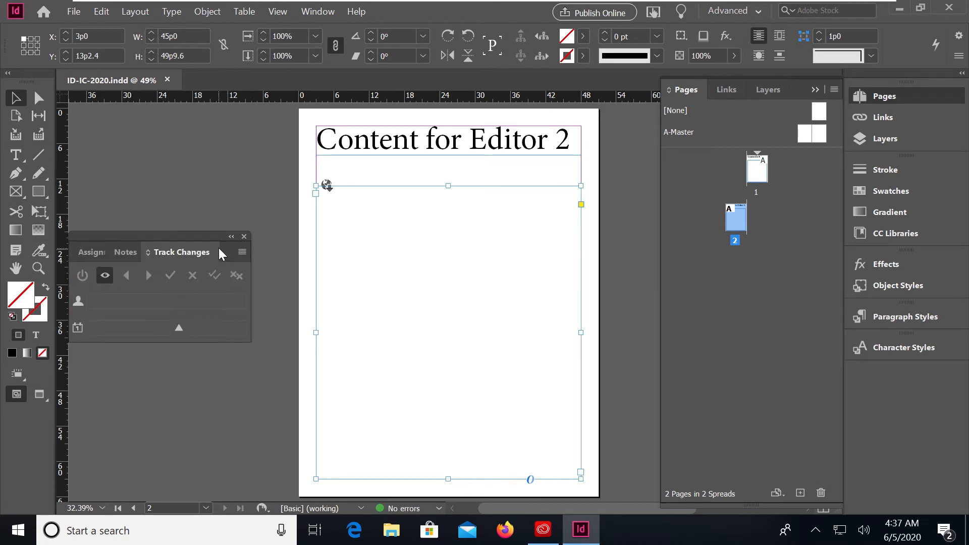
left_click_drag(187, 237, 230, 110)
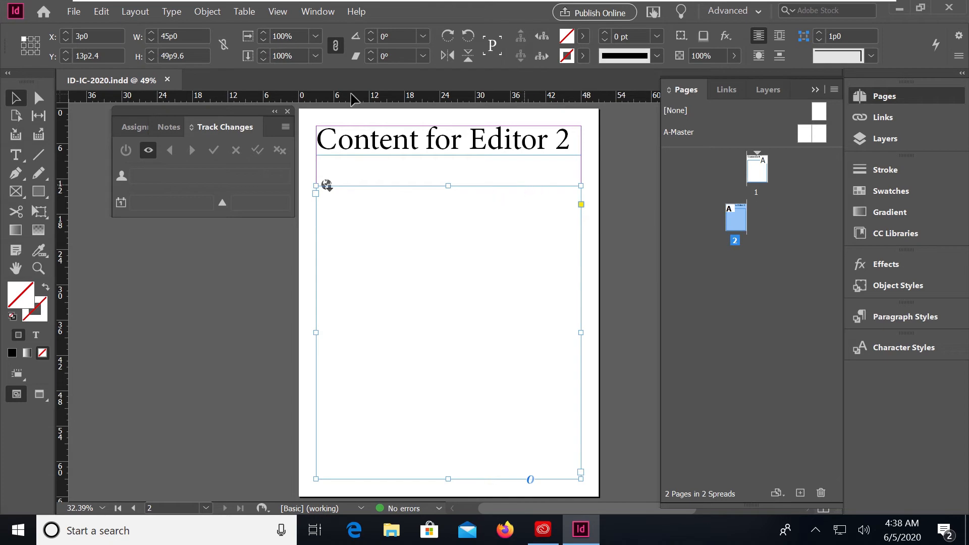
left_click(871, 120)
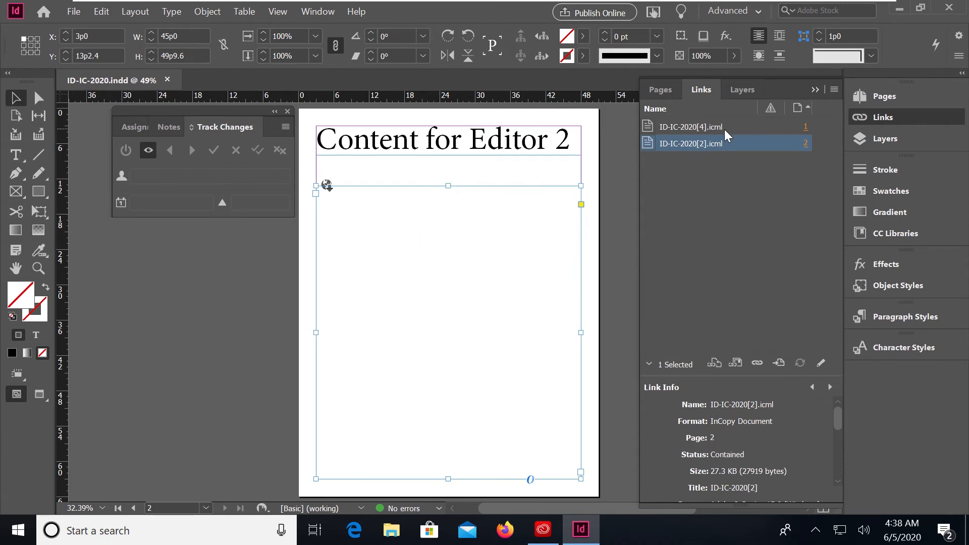
left_click(805, 127)
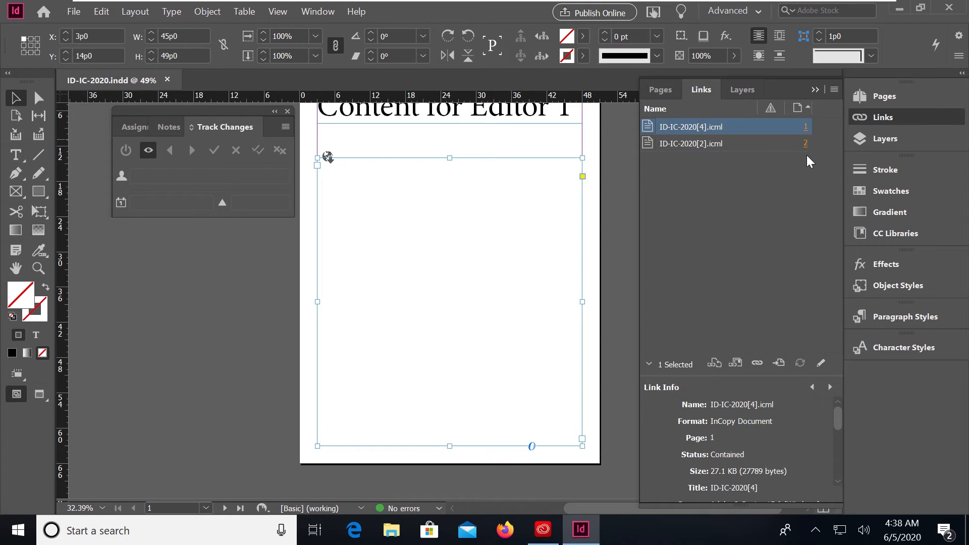
left_click(807, 144)
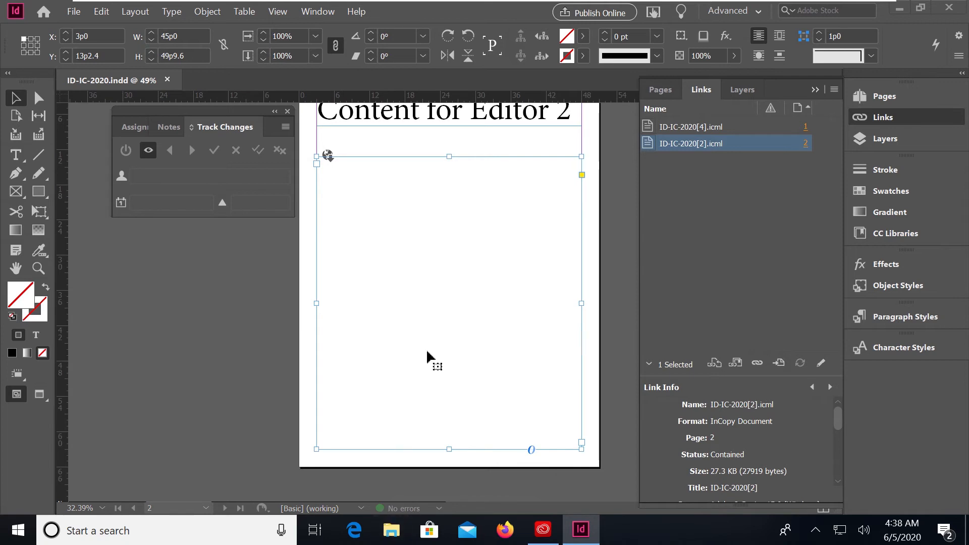
Switch to File Explorer, open the ID-IC-2020 folder on the Desktop, and examine the InDesign document and the ID-IC-2020 Assignments folder.
left_click(391, 530)
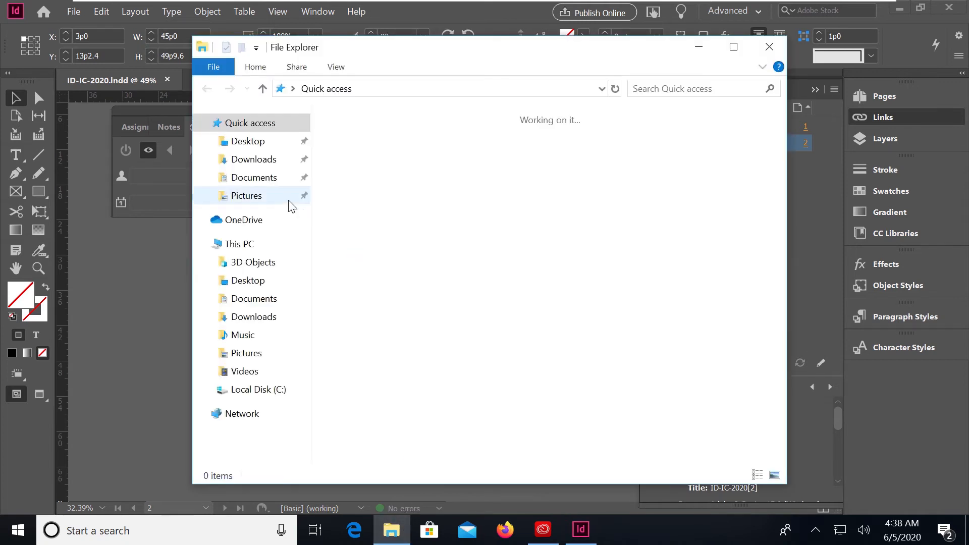
left_click(258, 143)
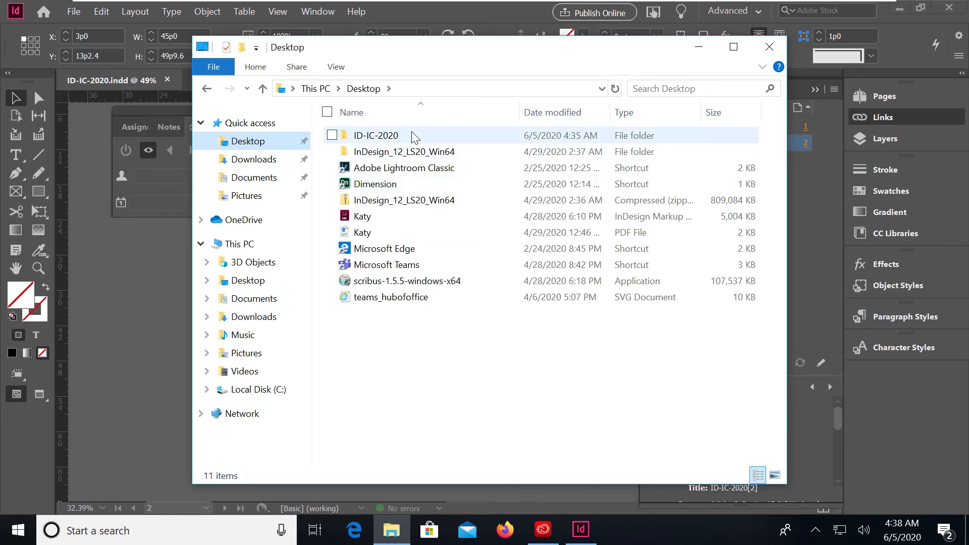
double_click(412, 135)
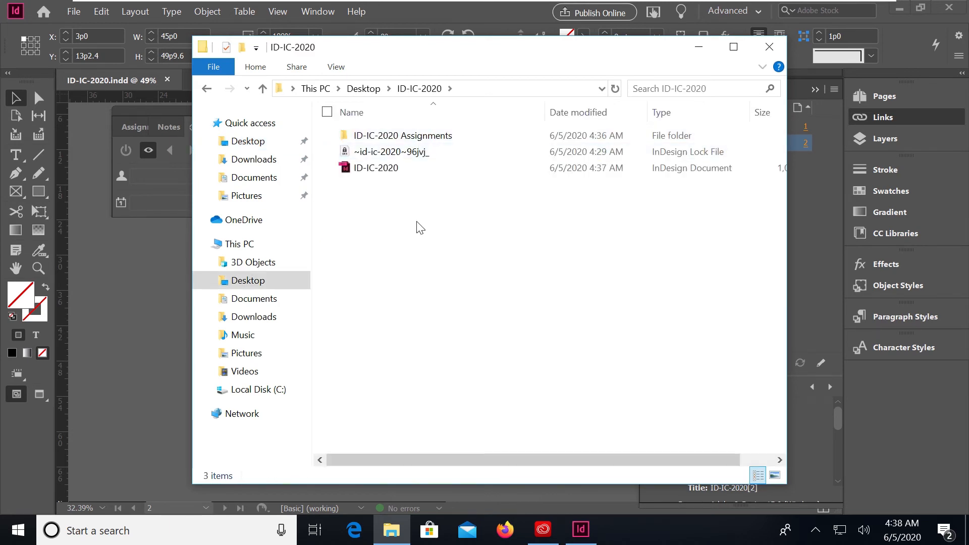
mouse_move(442, 142)
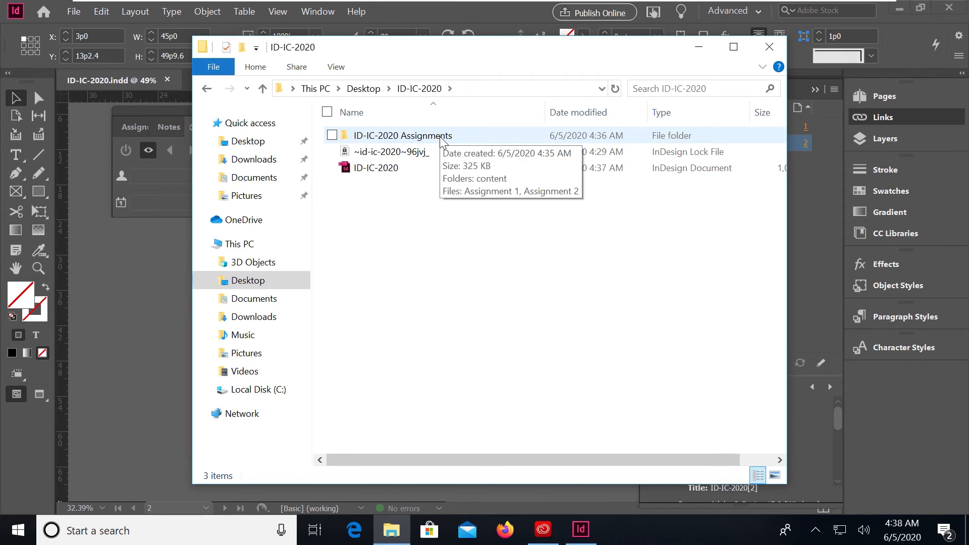
left_click(408, 170)
mouse_move(428, 148)
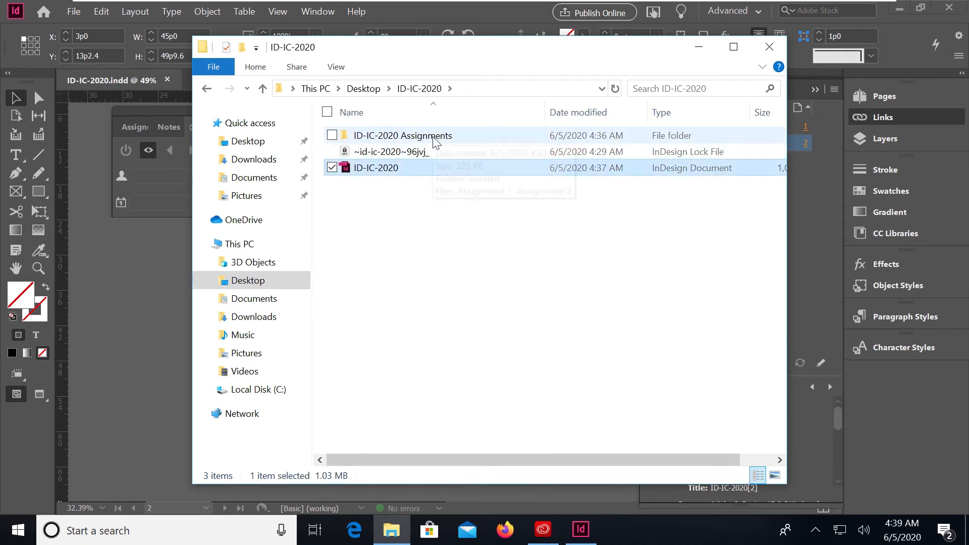
left_click(417, 200)
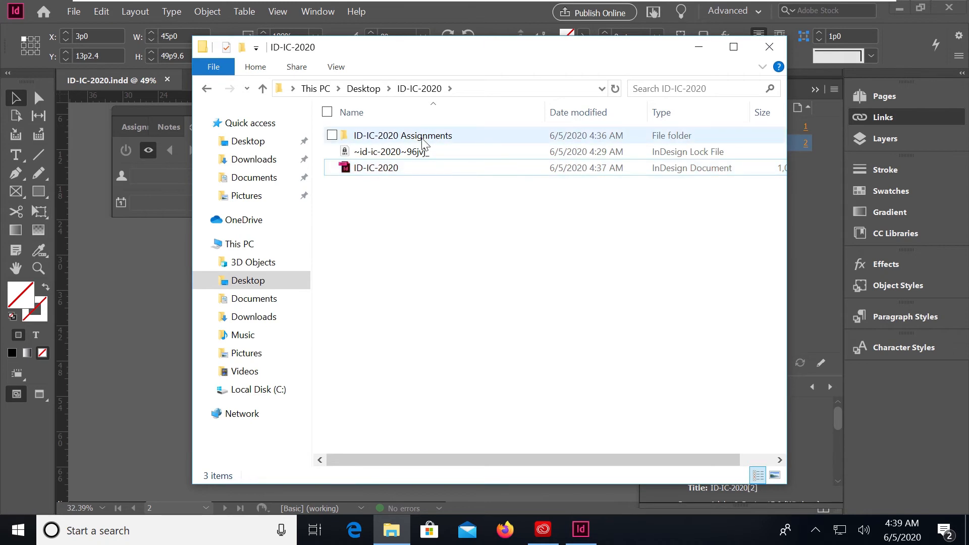
mouse_move(423, 143)
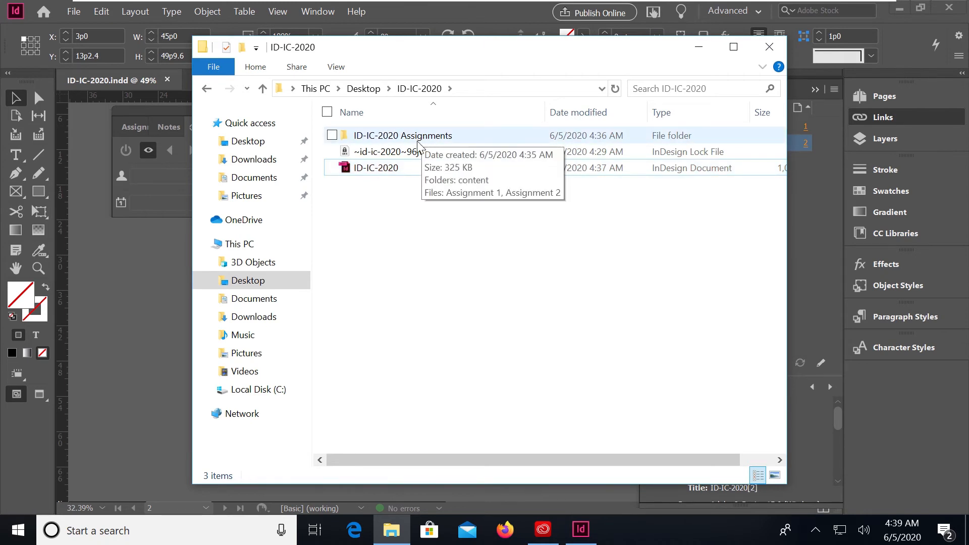
Examine the ID-IC-2020 Assignments folder and its content subfolder, and return to the InDesign document.
double_click(417, 140)
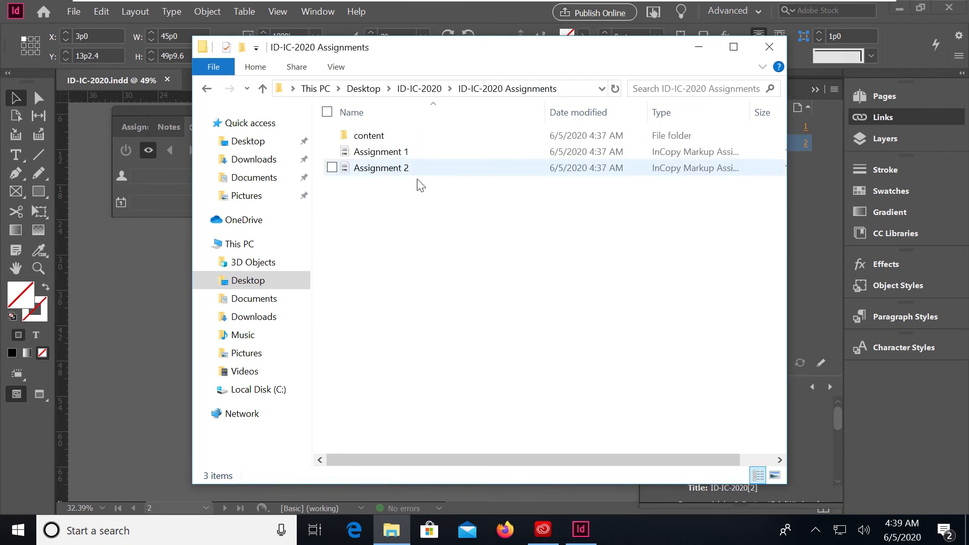
double_click(389, 141)
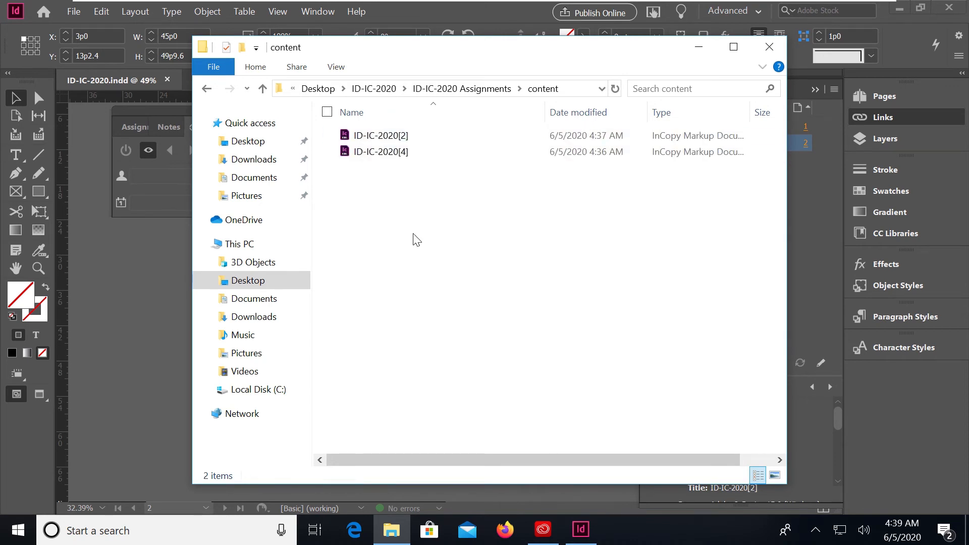
left_click(153, 259)
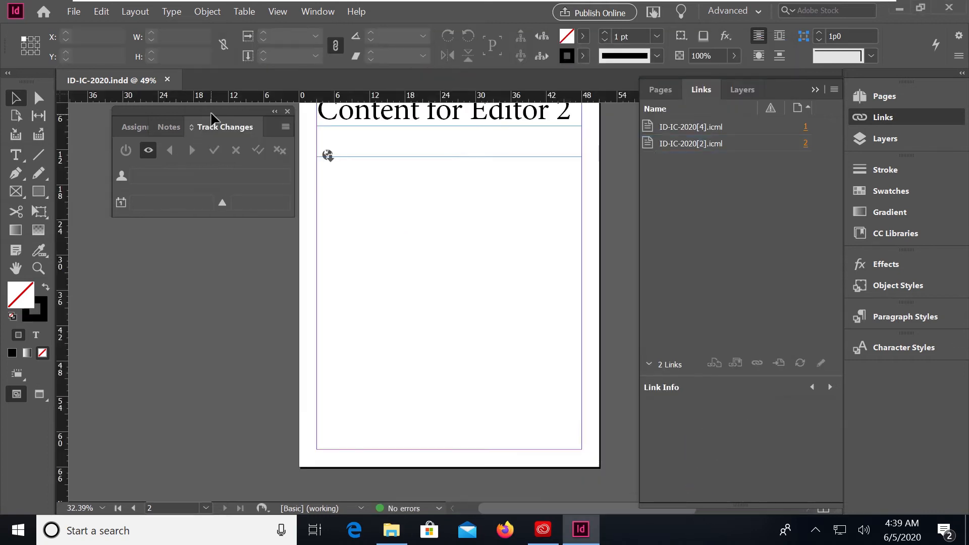
Move the floating Track Changes panel farther away from page 2, and check the editing status of the story frame.
left_click_drag(212, 118, 169, 132)
mouse_move(342, 188)
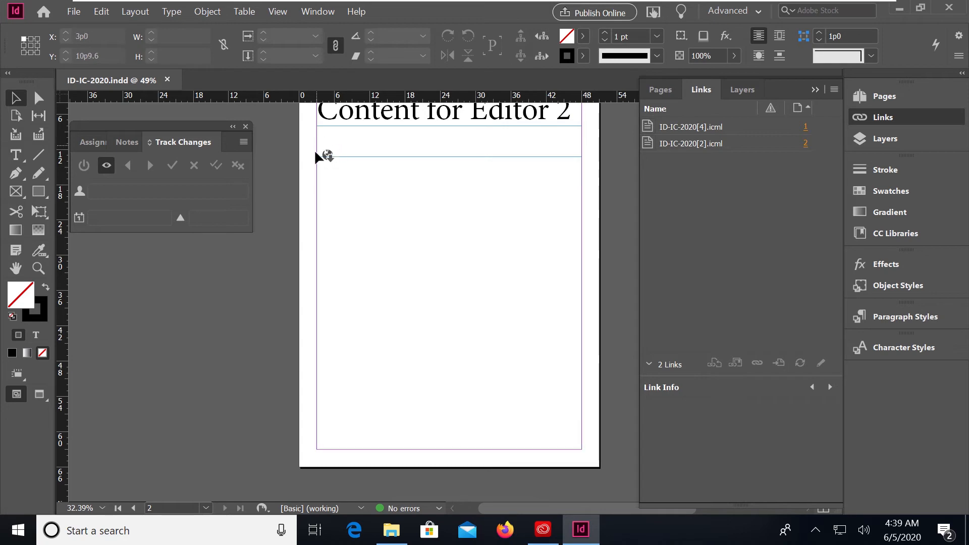
mouse_move(336, 158)
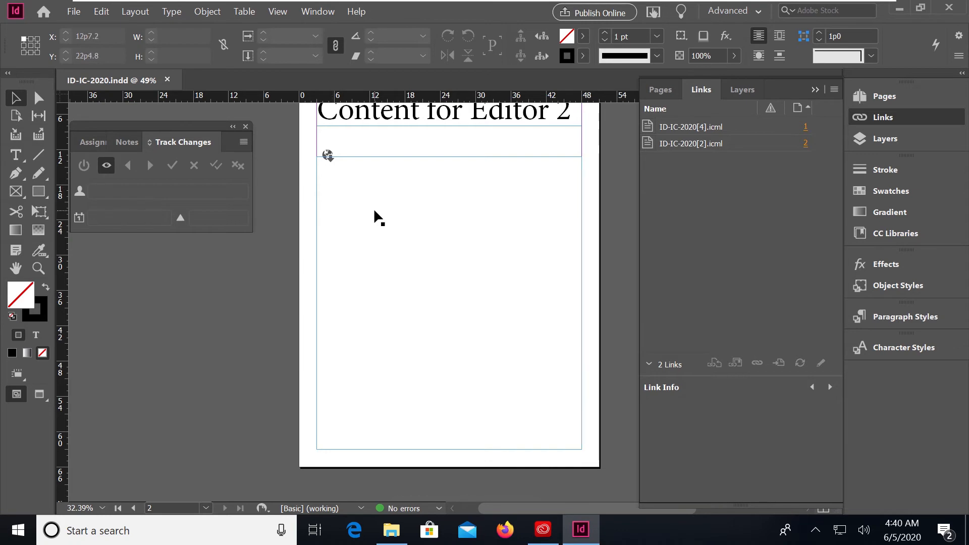
mouse_move(375, 211)
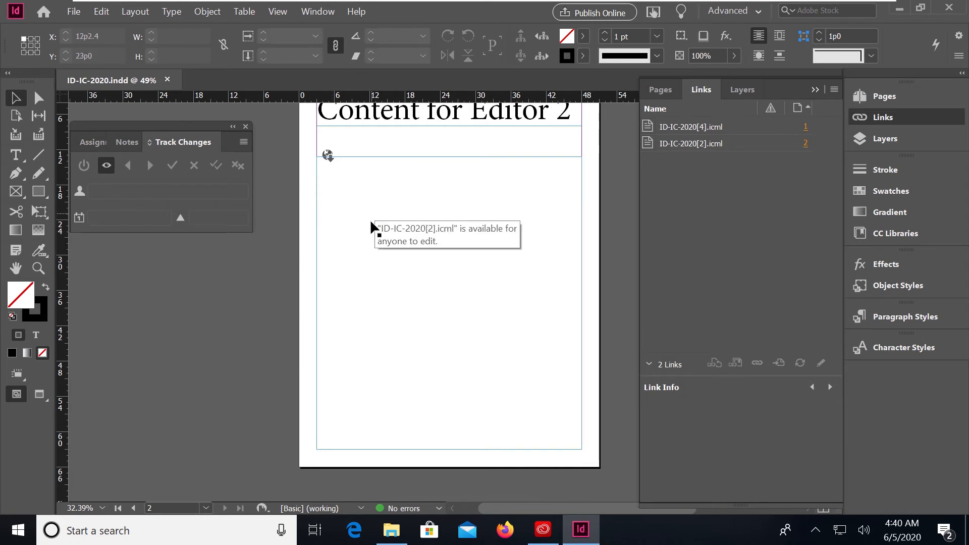
Check out the empty InCopy story frame below the "Content for Editor 2" heading on page 2.
left_click(369, 214)
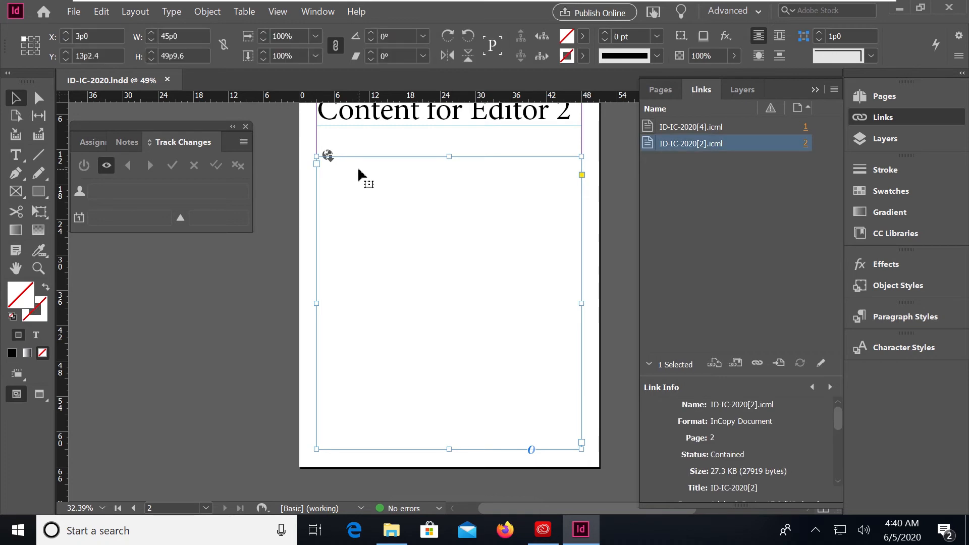
right_click(359, 171)
mouse_move(495, 489)
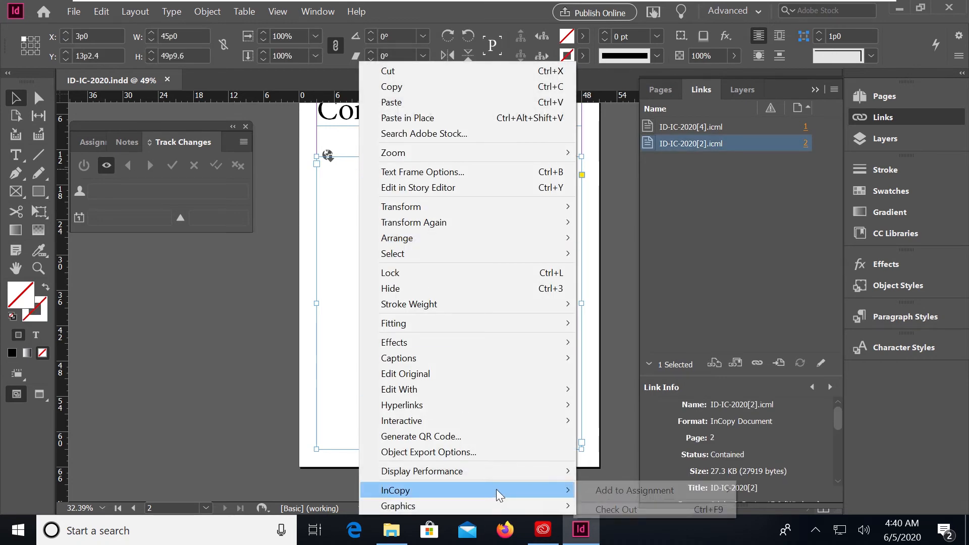
left_click(628, 510)
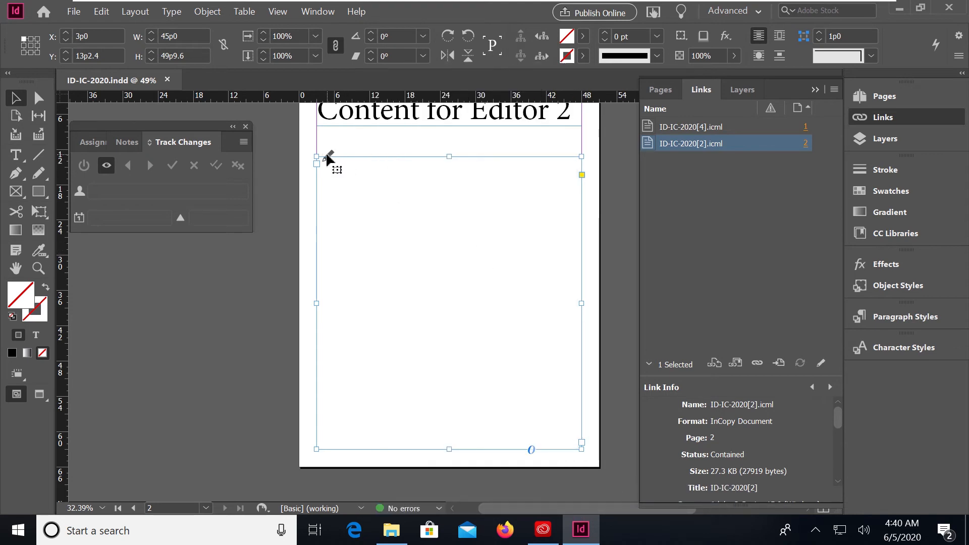
Enter "This is a test for 2020" in the checked-out frame and enlarge the text to 26 pt.
double_click(363, 171)
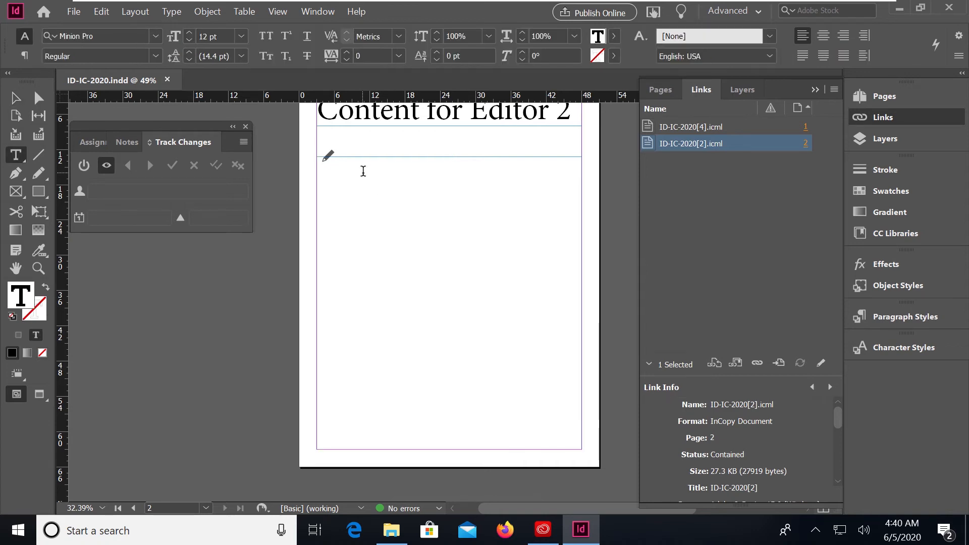
type("This is a test")
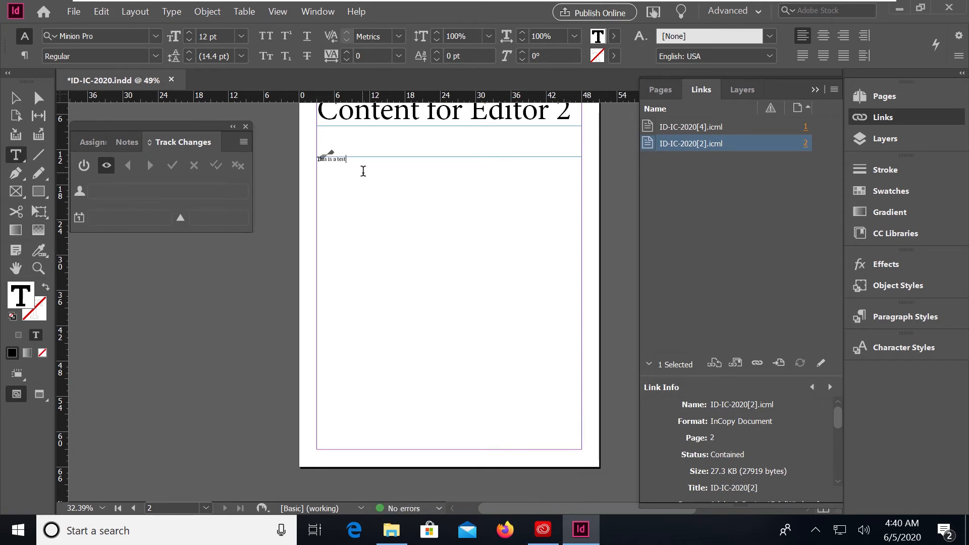
type(" for 2020")
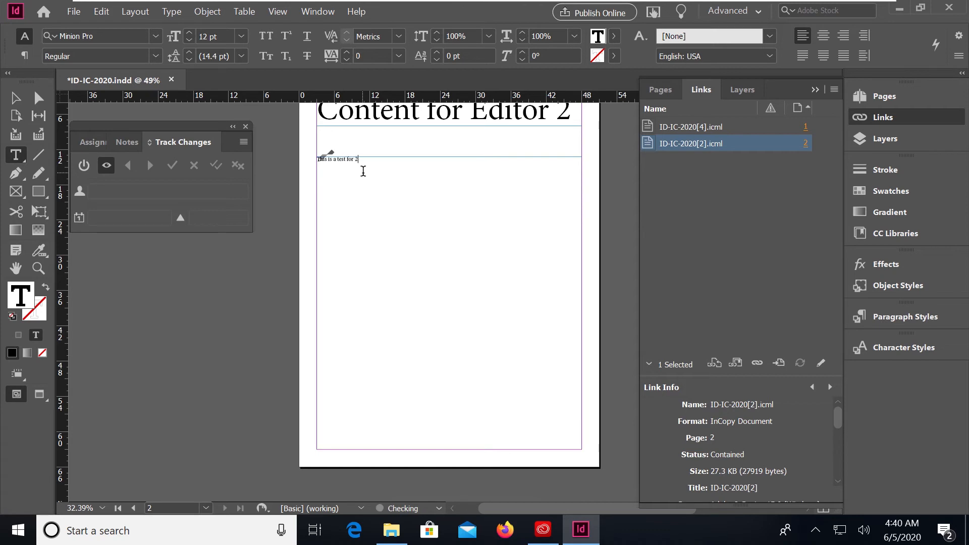
key("ctrl+a")
key("ctrl+shift+period")
key("ctrl+shift+period")
key("ctrl+shift+period")
key("ctrl+shift+period")
key("ctrl+shift+period")
key("ctrl+shift+period")
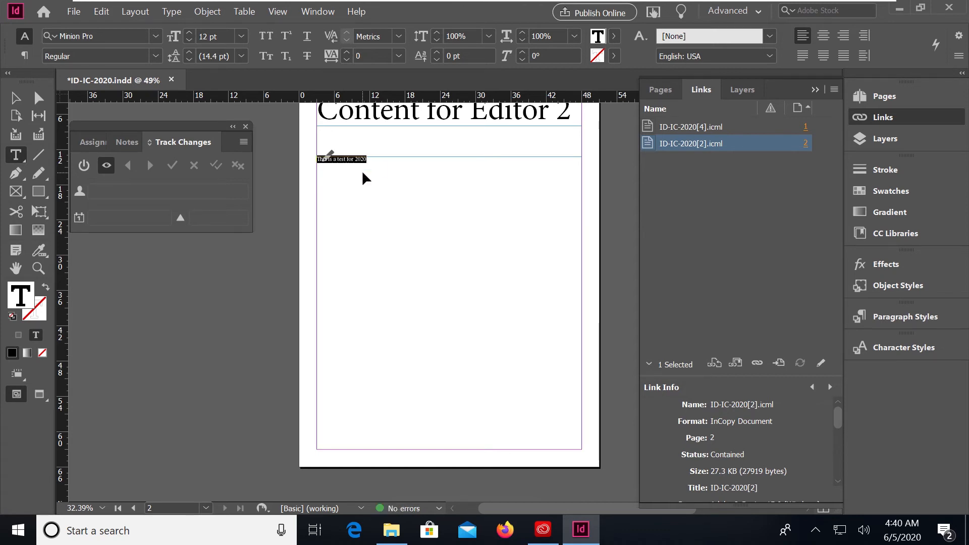
key("ctrl+shift+period")
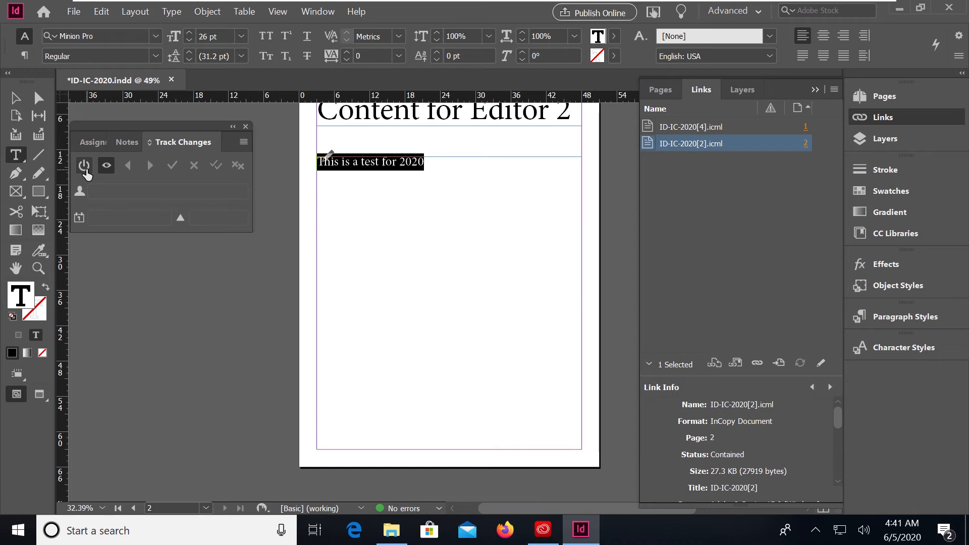
Turn on change tracking for the story and paste three copies of "This is a test for 2020" on new lines below the original.
left_click(475, 166)
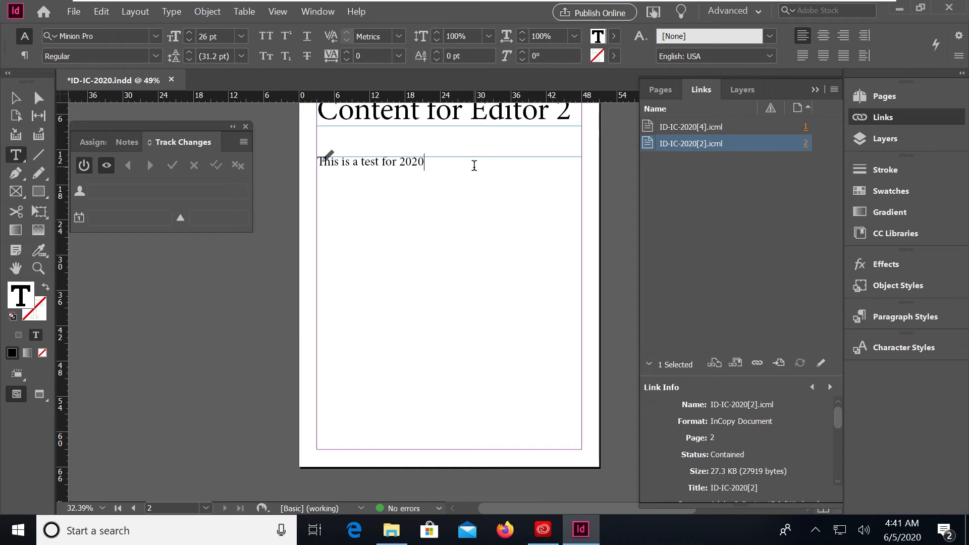
key("shift+Left")
key("shift+Left")
key("shift+Left")
key("shift+Left")
key("shift+Left")
key("shift+Left")
key("shift+Left")
key("shift+Left")
key("shift+Left")
key("shift+Left")
key("shift+Left")
key("shift+Left")
key("shift+Left")
key("shift+Left")
key("shift+Left")
key("shift+Left")
key("shift+Left")
key("shift+Left")
key("shift+Left")
key("shift+Left")
key("shift+Left")
key("shift+Left")
key("shift+Left")
key("ctrl+c")
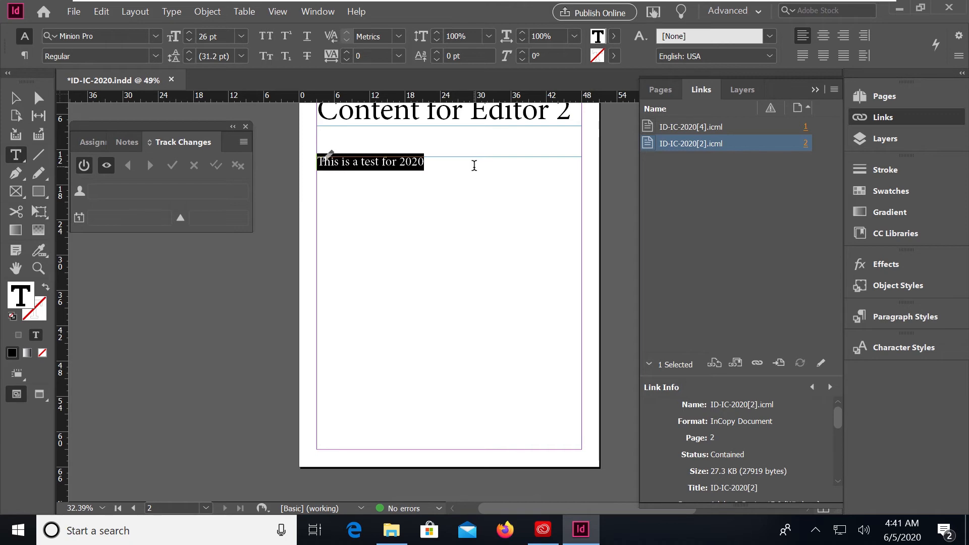
left_click(474, 165)
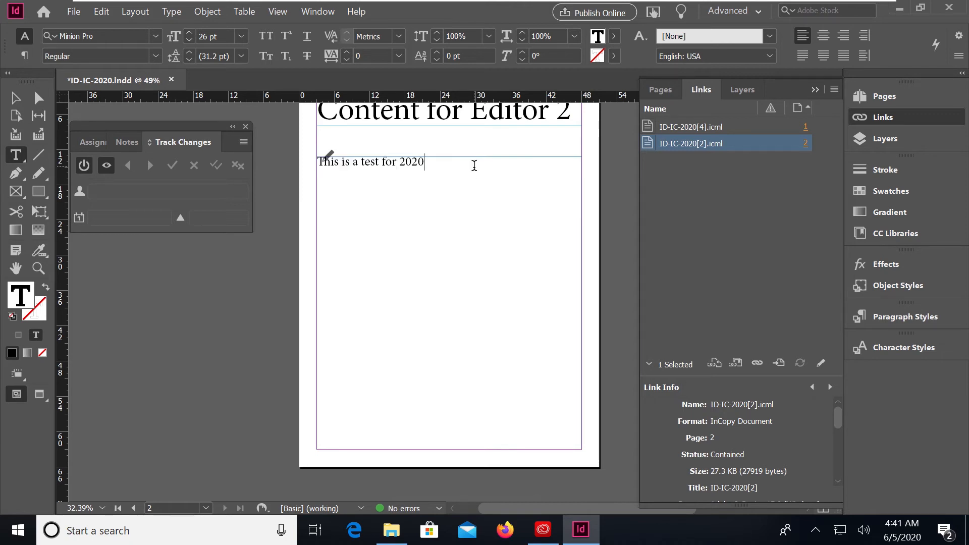
key("Return")
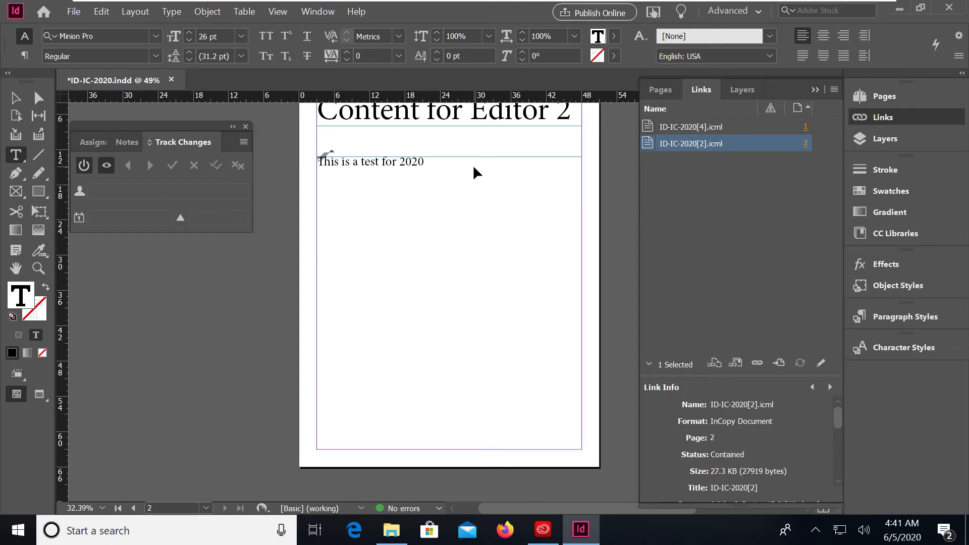
key("ctrl+v")
key("ctrl+v")
key("Return")
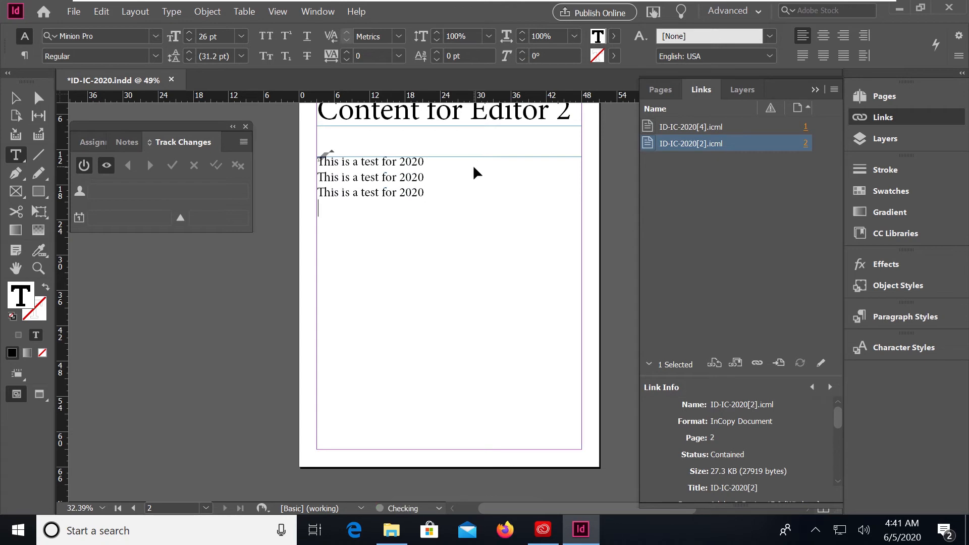
key("ctrl+v")
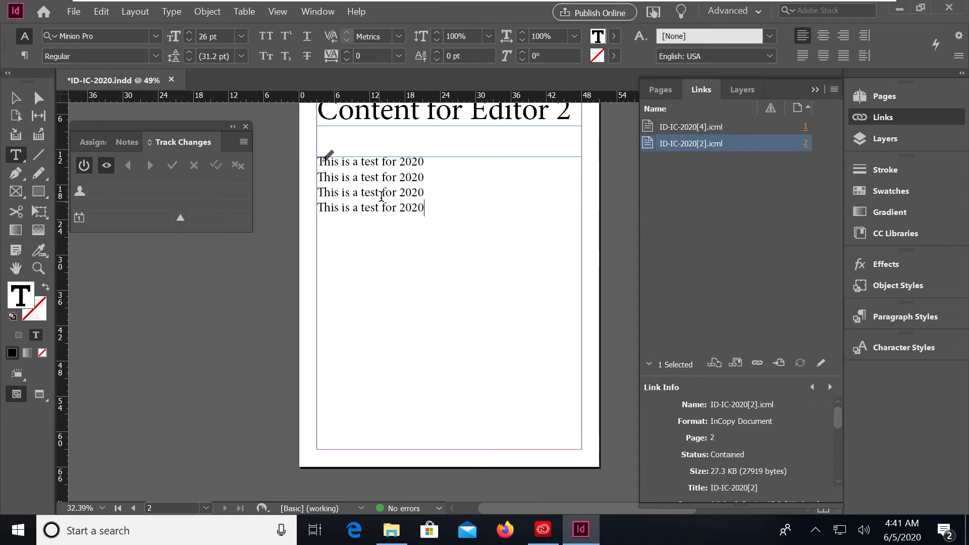
Check in the page 2 story, accepting that this cannot be undone, and save the InDesign document.
right_click(381, 199)
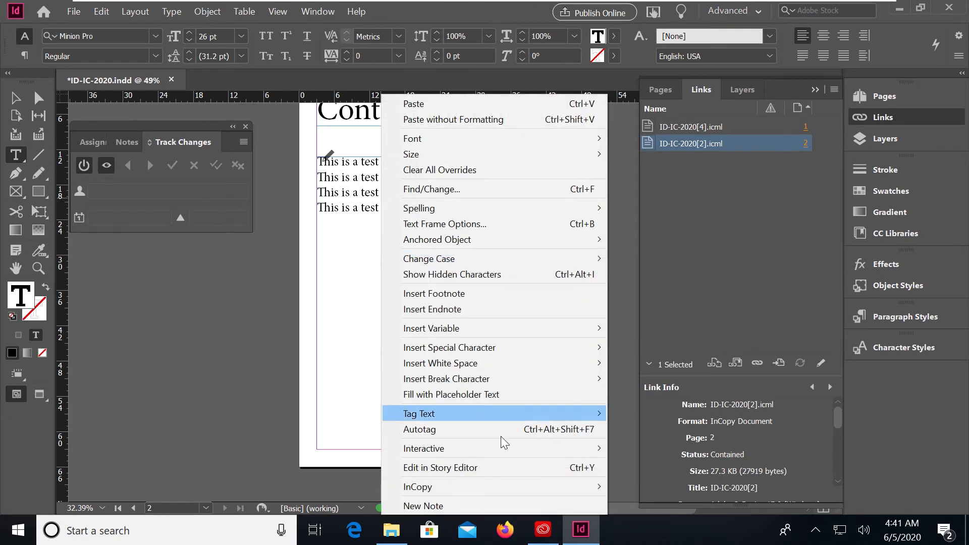
mouse_move(523, 487)
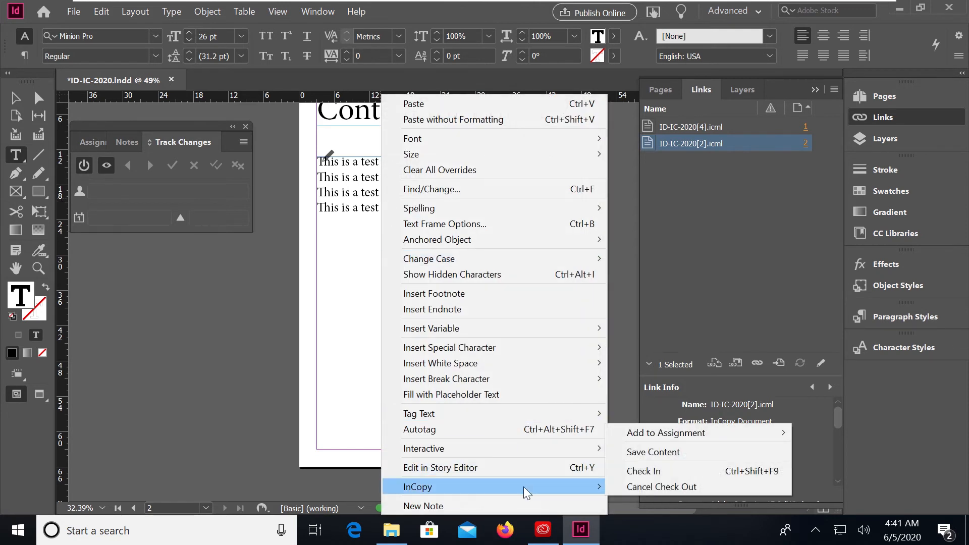
left_click(659, 471)
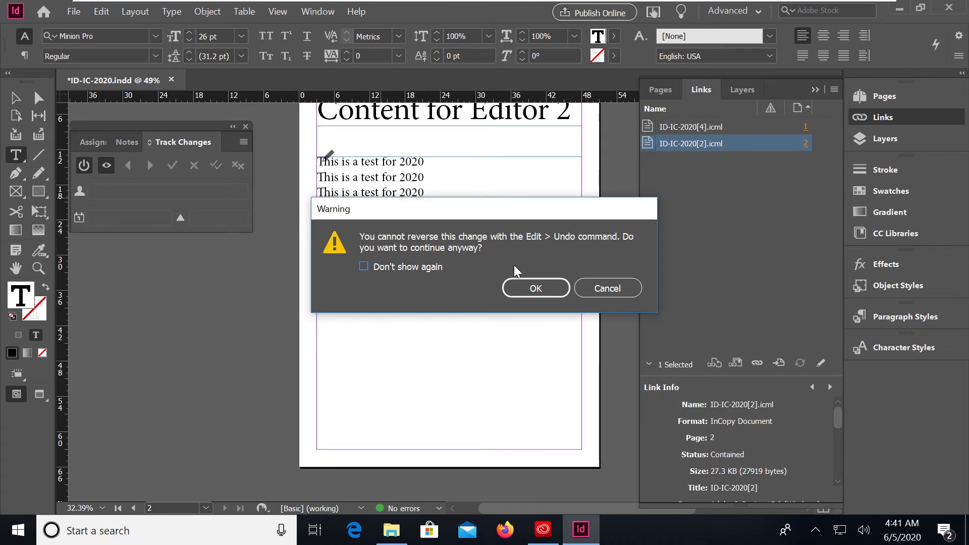
left_click(553, 288)
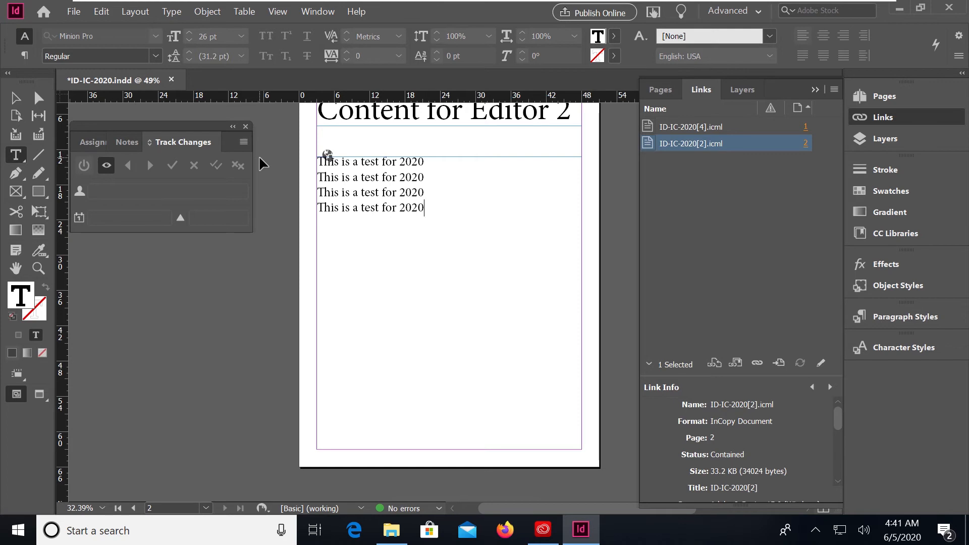
key("ctrl+s")
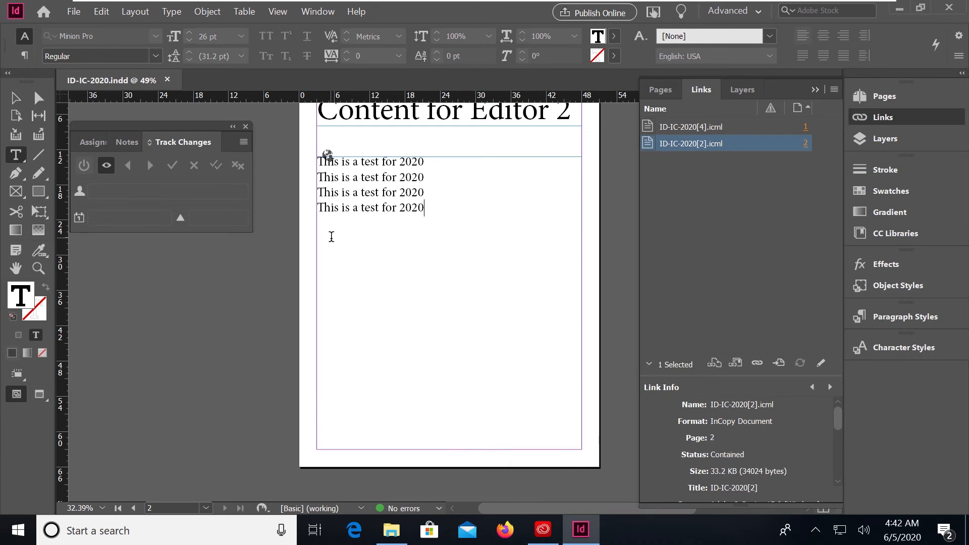
Find InCopy on the computer and launch it.
left_click(25, 532)
type("i")
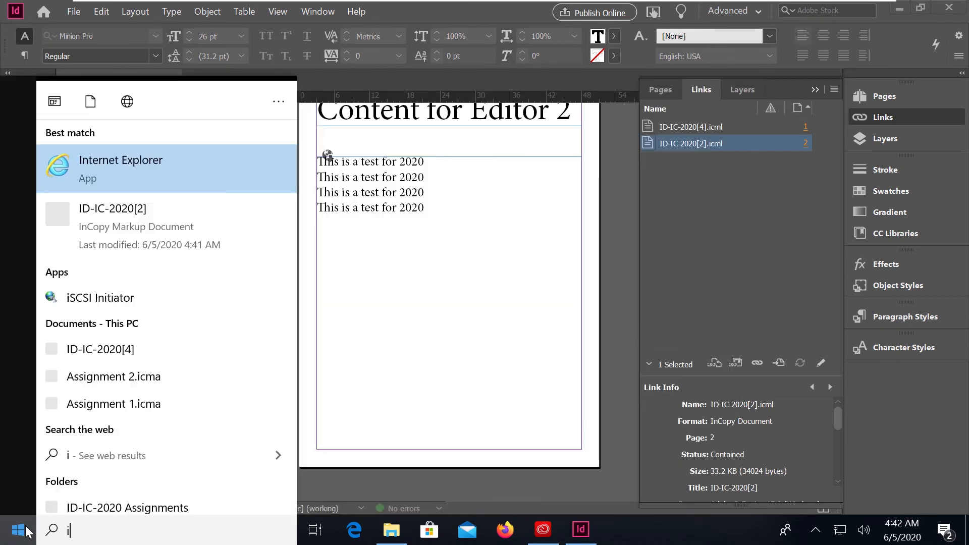
type("ncop")
key("Return")
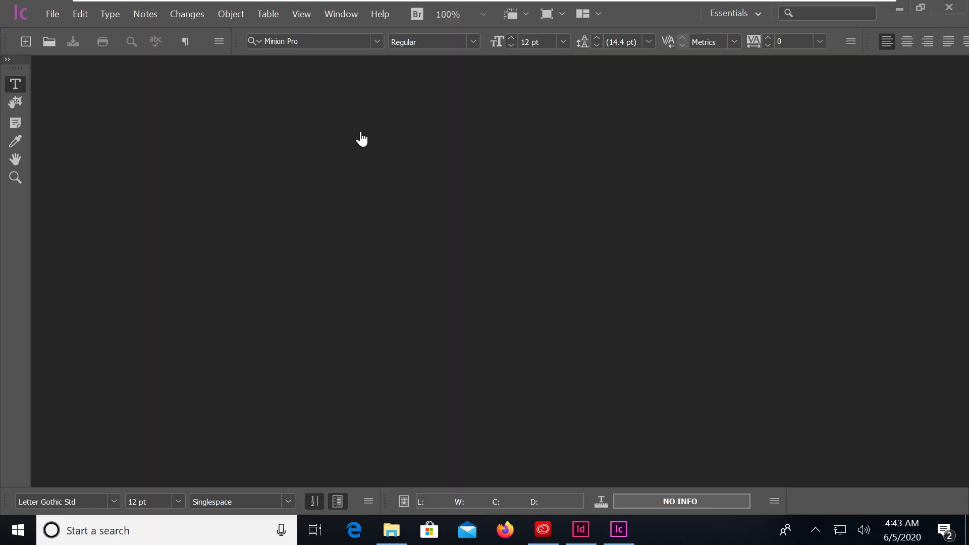
Set up the InCopy user identity with the editor's name and the color Lemon.
left_click(51, 14)
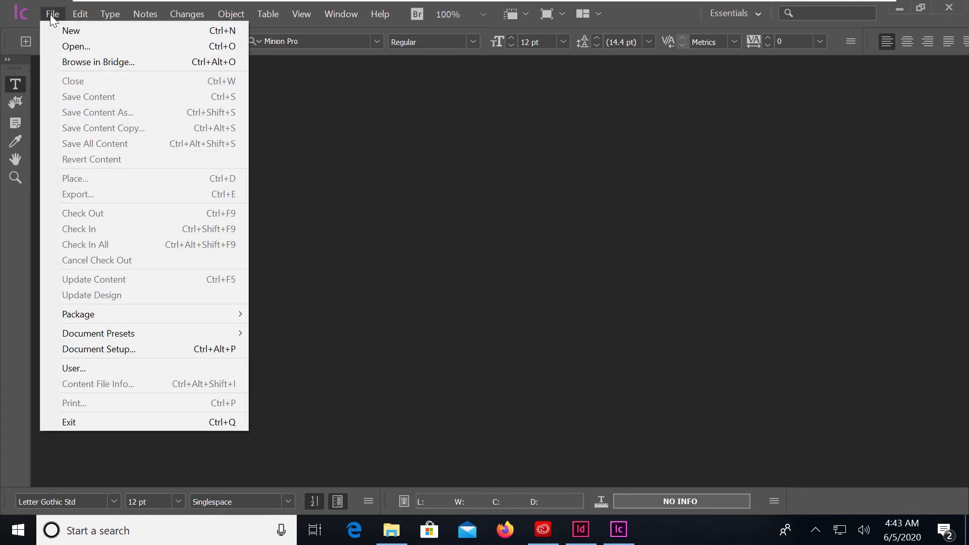
left_click(105, 367)
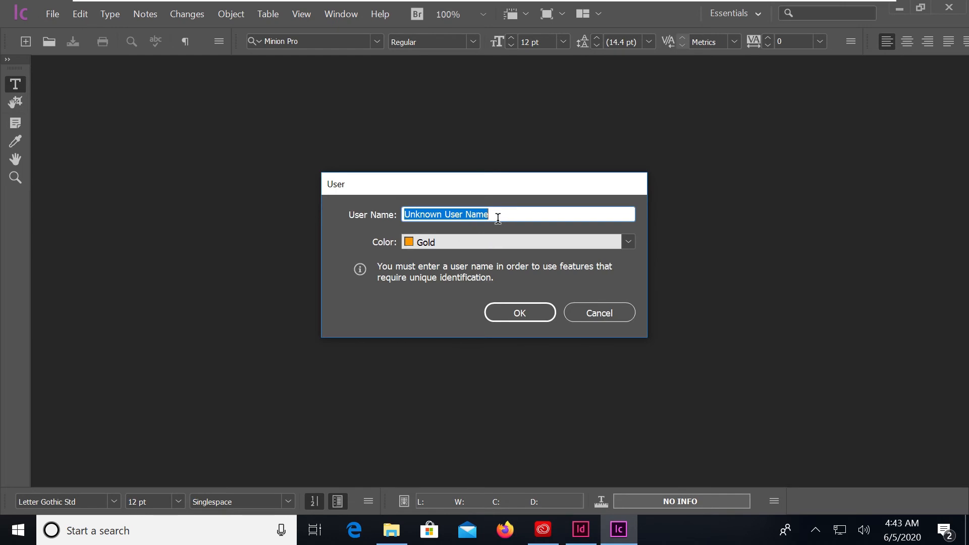
type("Divya")
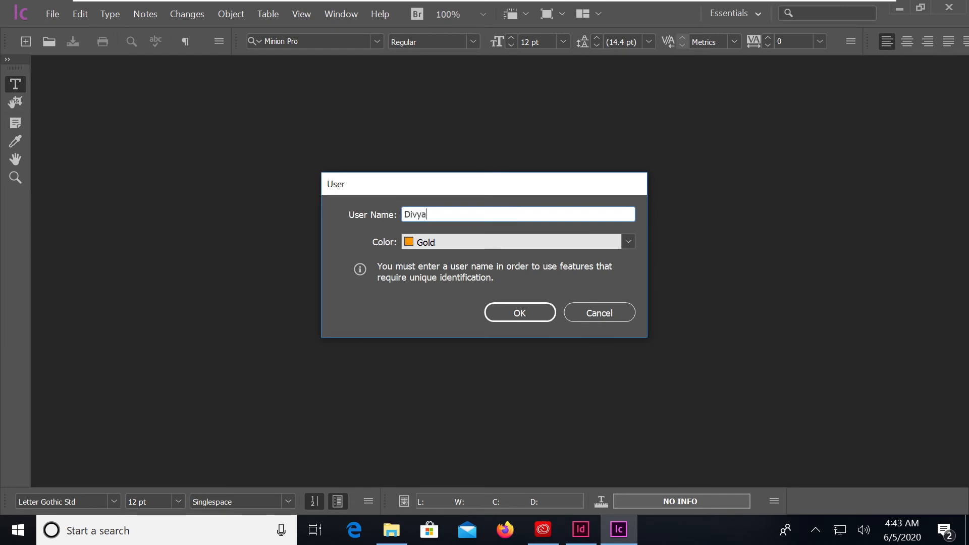
left_click(626, 243)
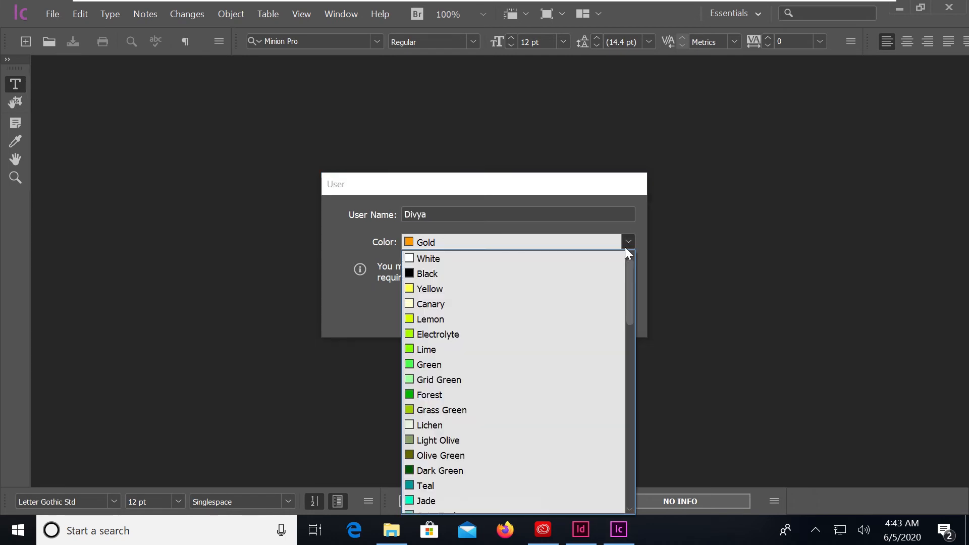
left_click(507, 318)
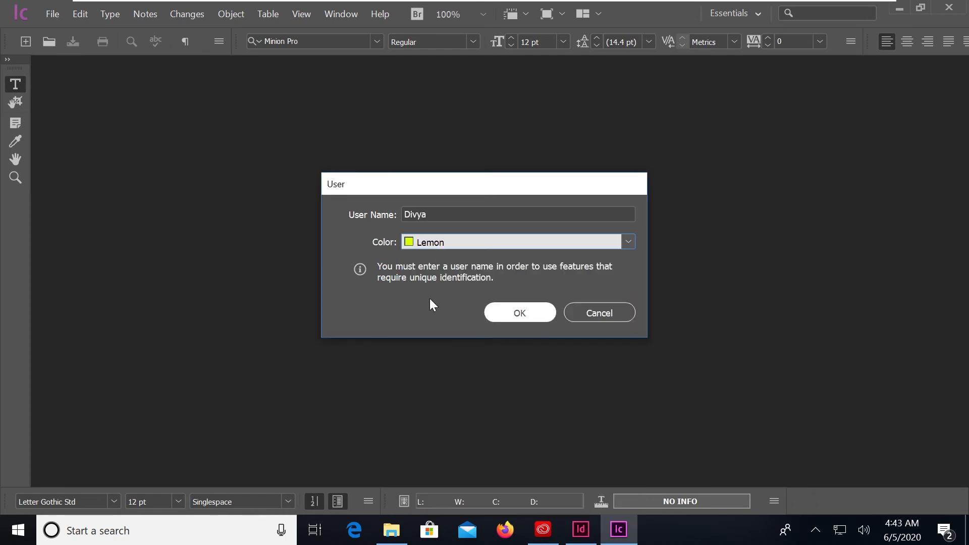
left_click(524, 312)
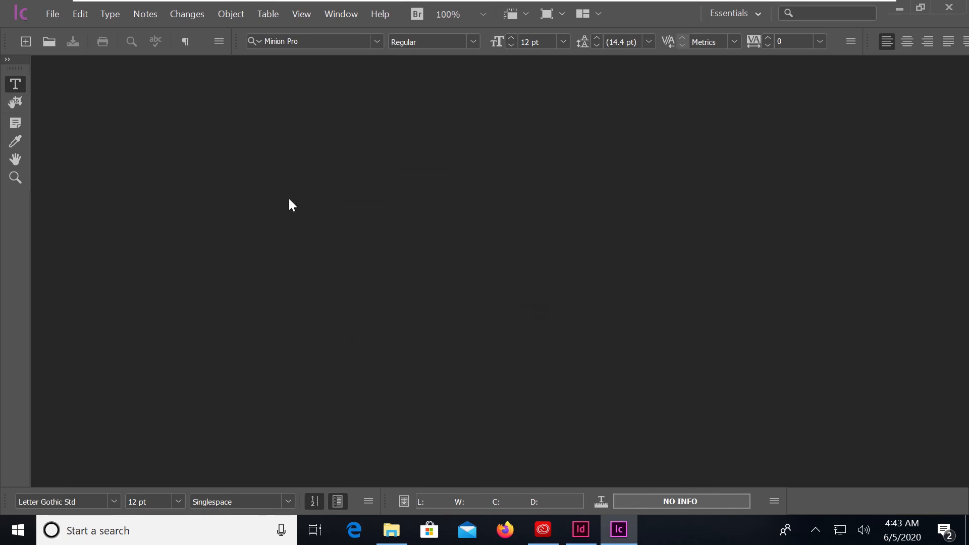
Open the Assignment 1 file from the ID-IC-2020 Assignments folder inside the project folder on the desktop.
left_click(51, 14)
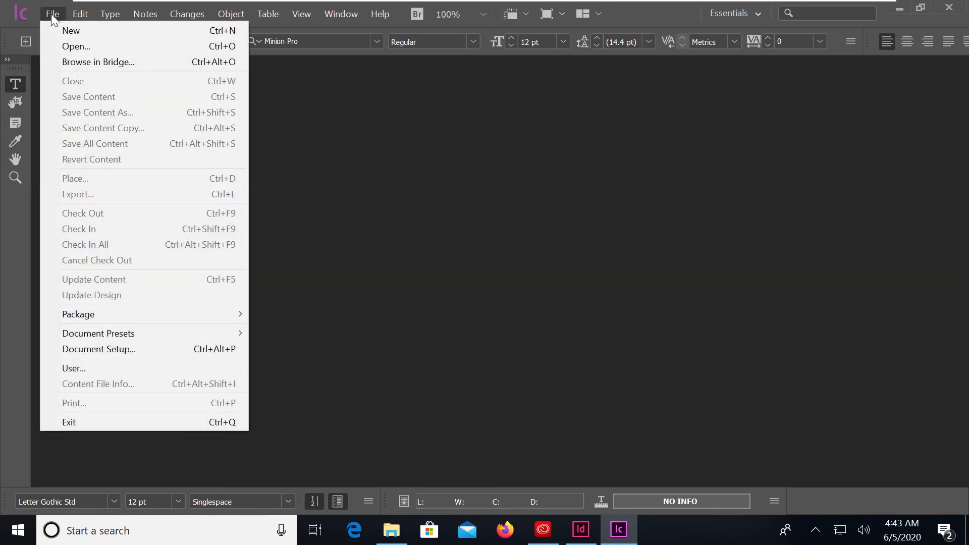
left_click(80, 47)
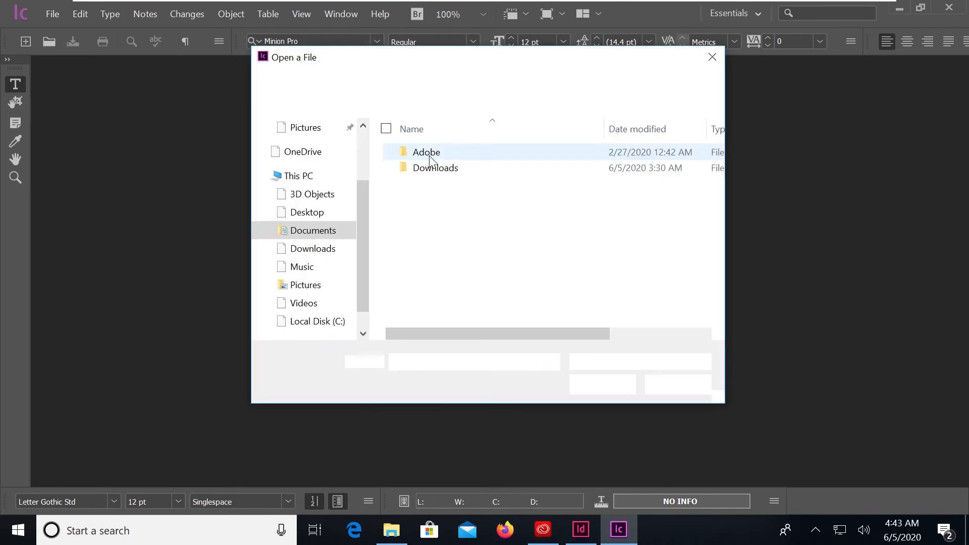
left_click(315, 213)
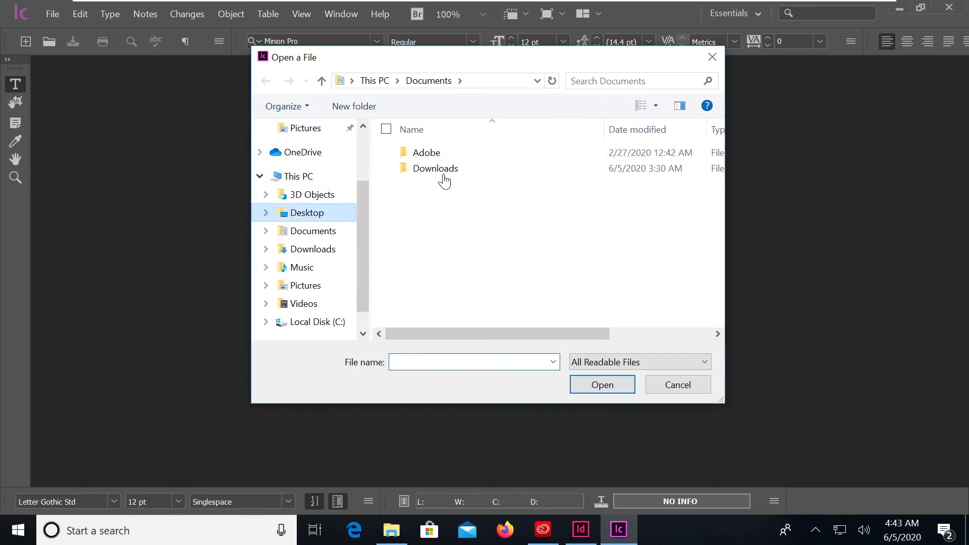
left_click(453, 161)
double_click(451, 157)
left_click(449, 157)
double_click(447, 154)
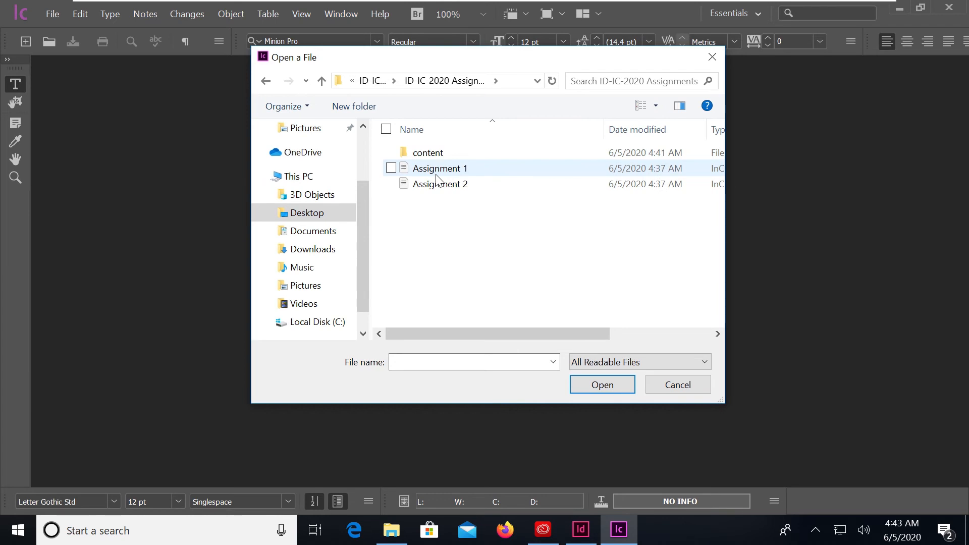
left_click(439, 168)
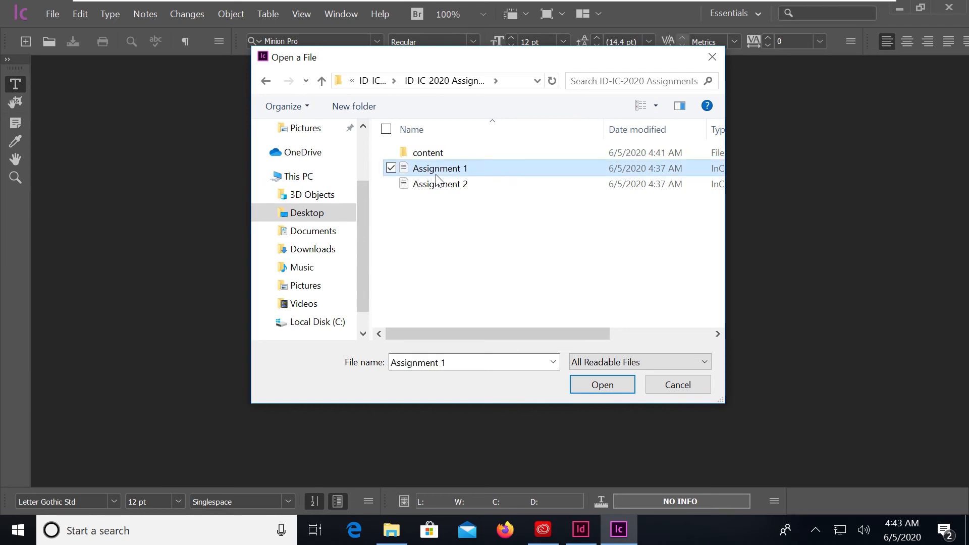
left_click(602, 389)
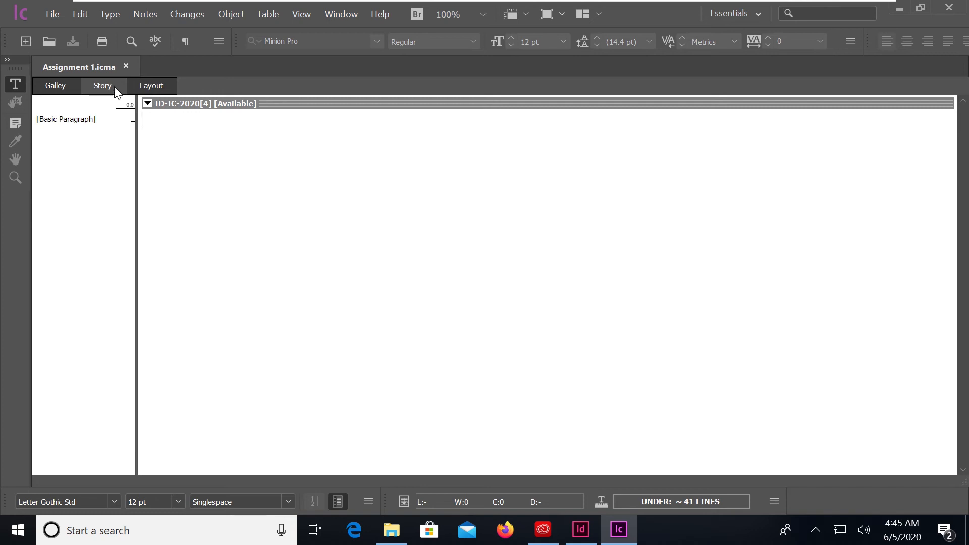
Display the assignment in Layout view and check out the empty story below the heading "Content for Editor 1".
left_click(59, 87)
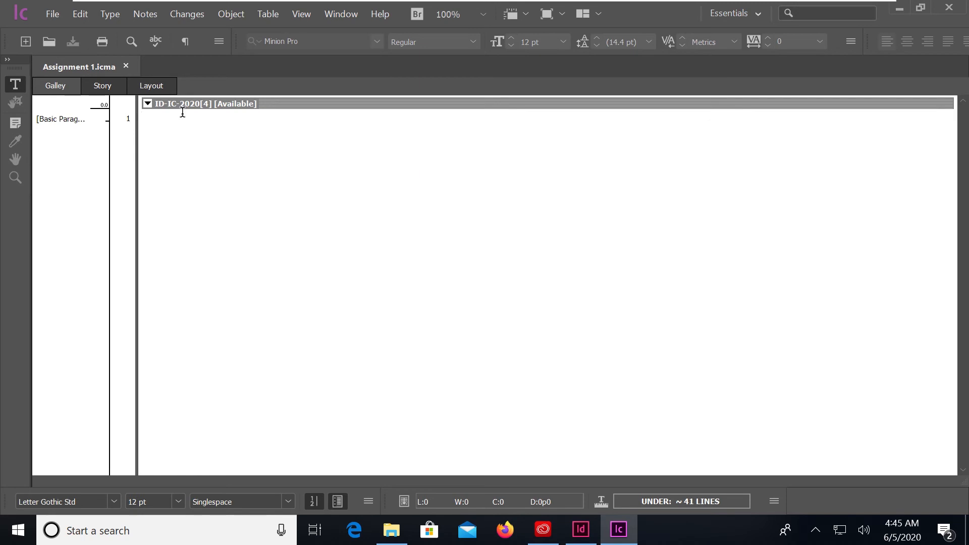
left_click(154, 86)
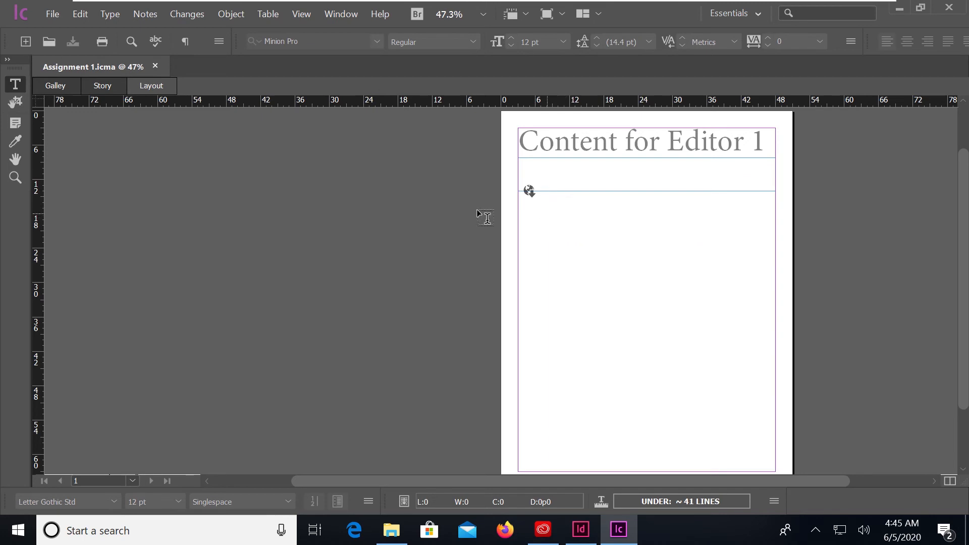
left_click_drag(482, 479, 540, 478)
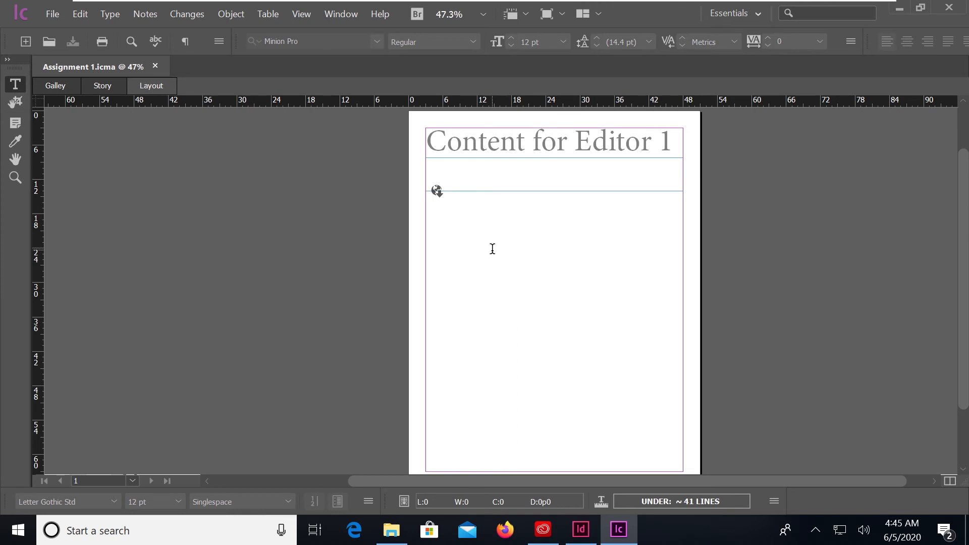
right_click(478, 214)
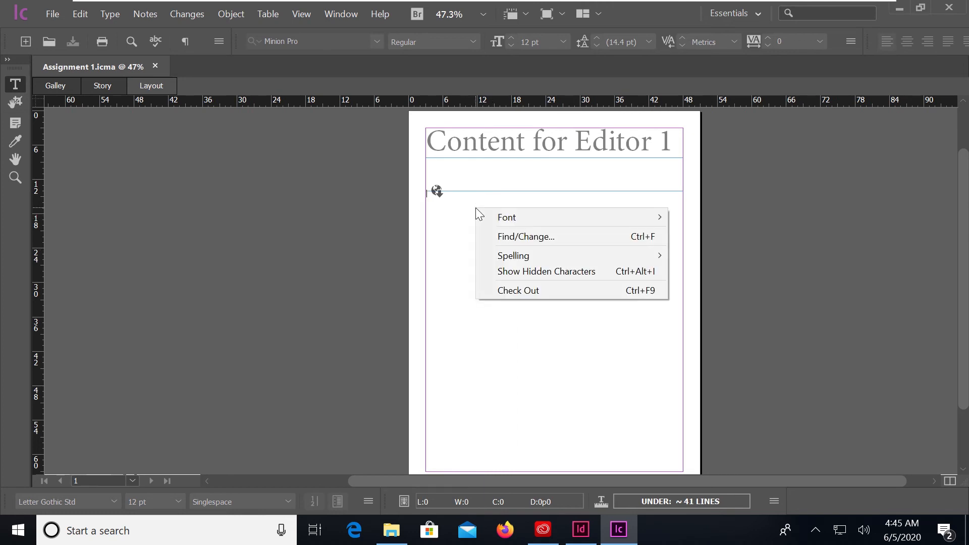
left_click(534, 292)
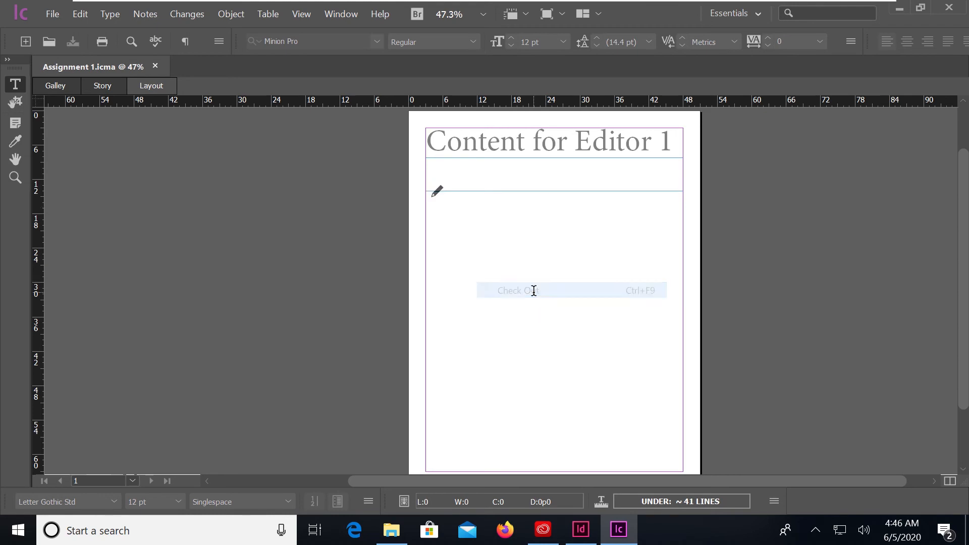
right_click(489, 226)
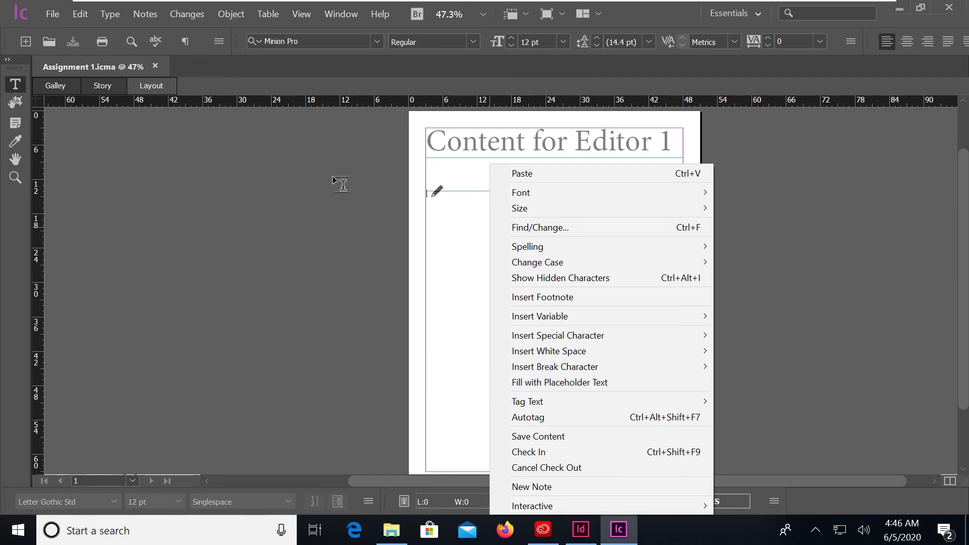
left_click(342, 185)
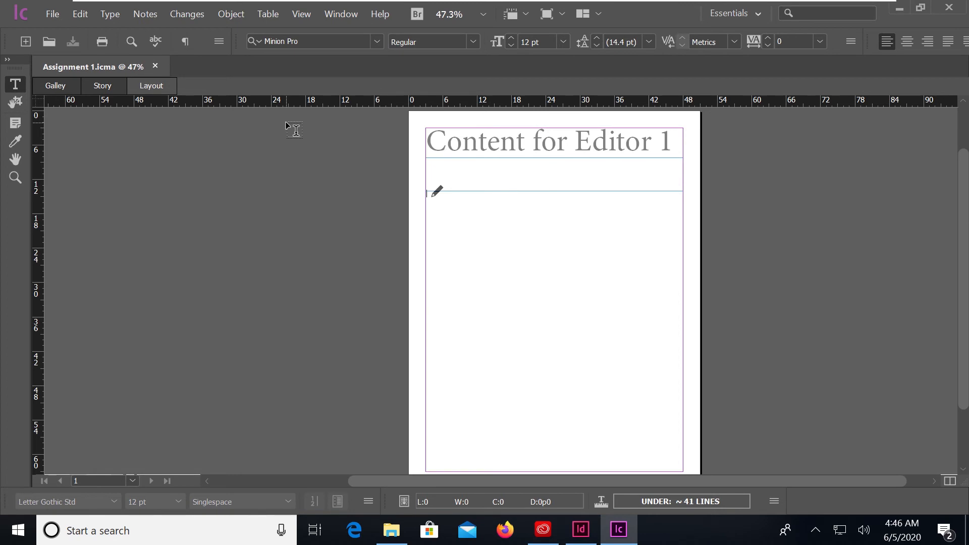
Turn on change tracking for the checked-out story and fill its frame with placeholder text.
left_click(197, 15)
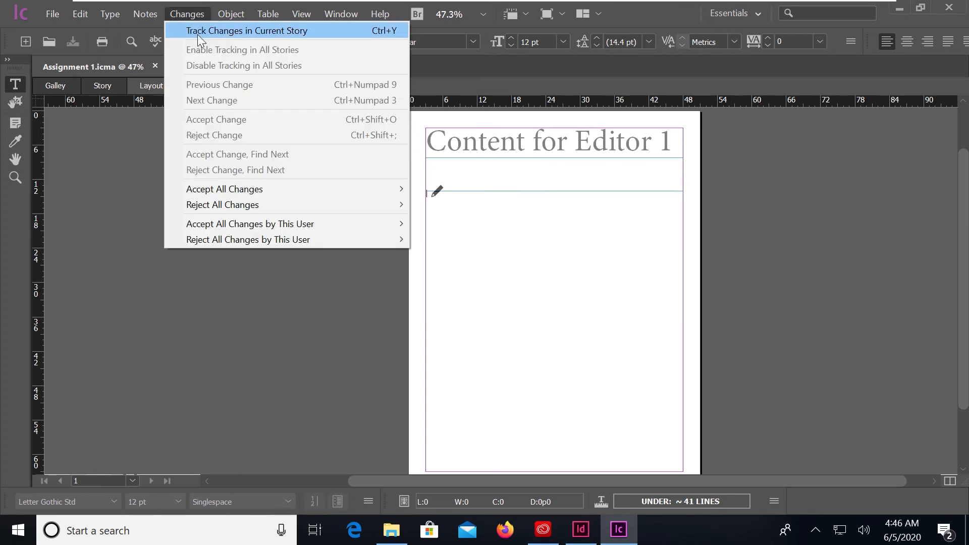
left_click(198, 32)
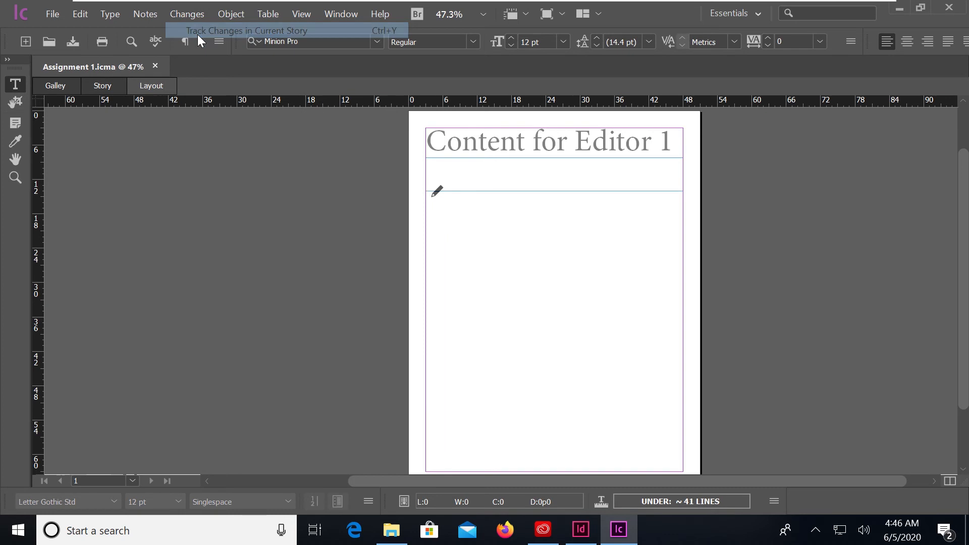
right_click(469, 199)
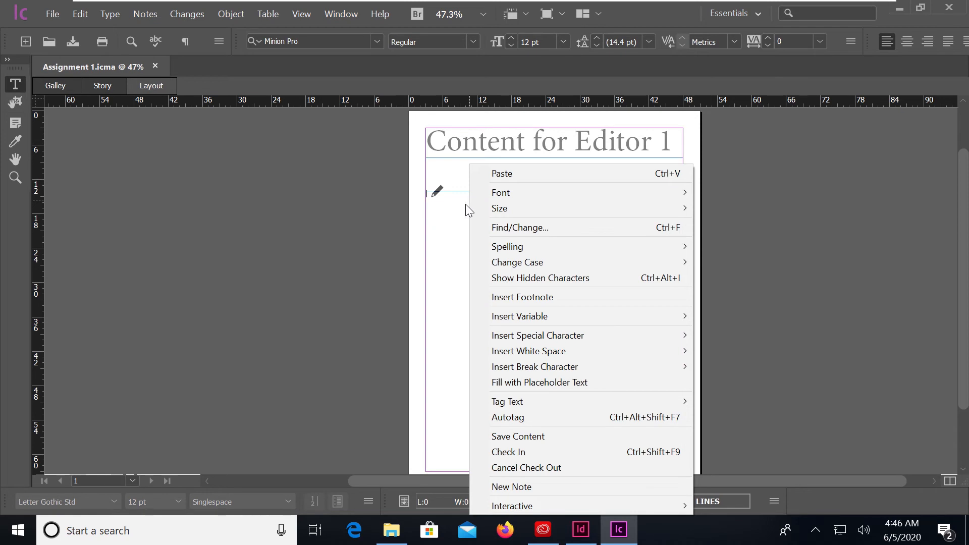
left_click(504, 383)
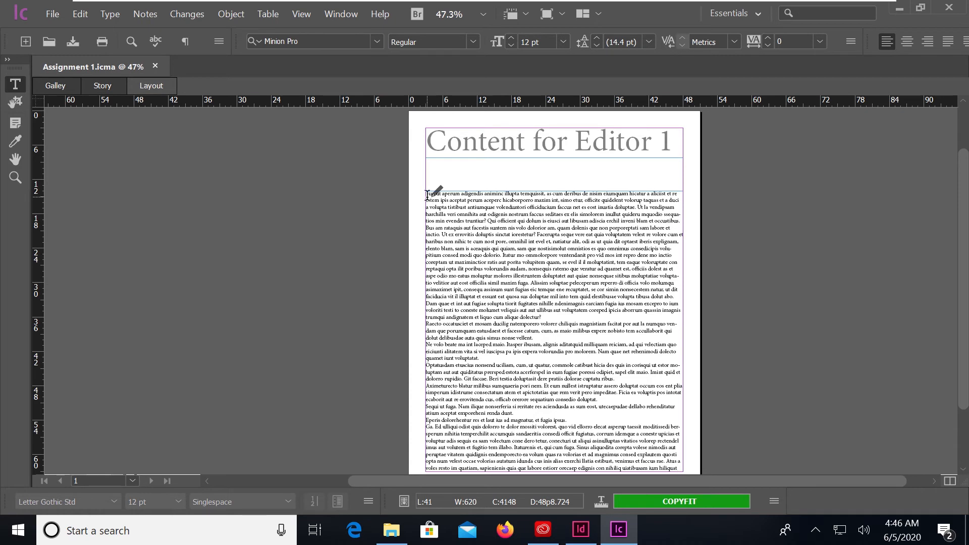
Delete two passages of several lines each from the beginning of the placeholder text and put the cursor at the story's end.
left_click_drag(427, 194, 501, 248)
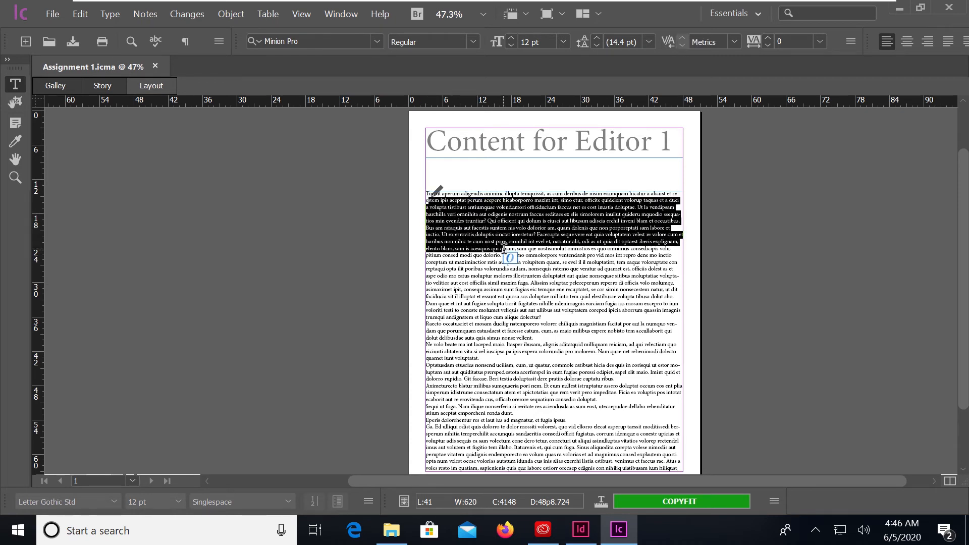
key("BackSpace")
left_click_drag(545, 214, 408, 195)
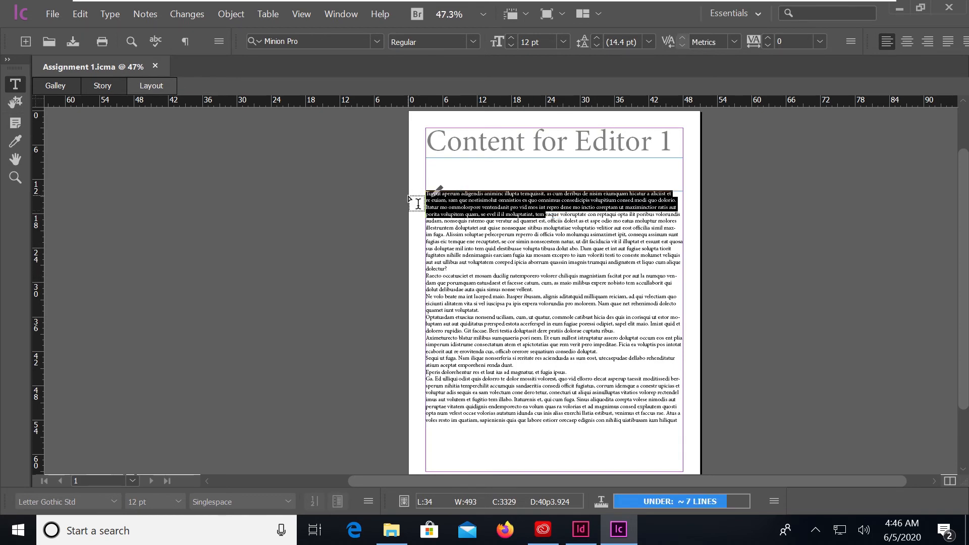
key("BackSpace")
left_click(677, 395)
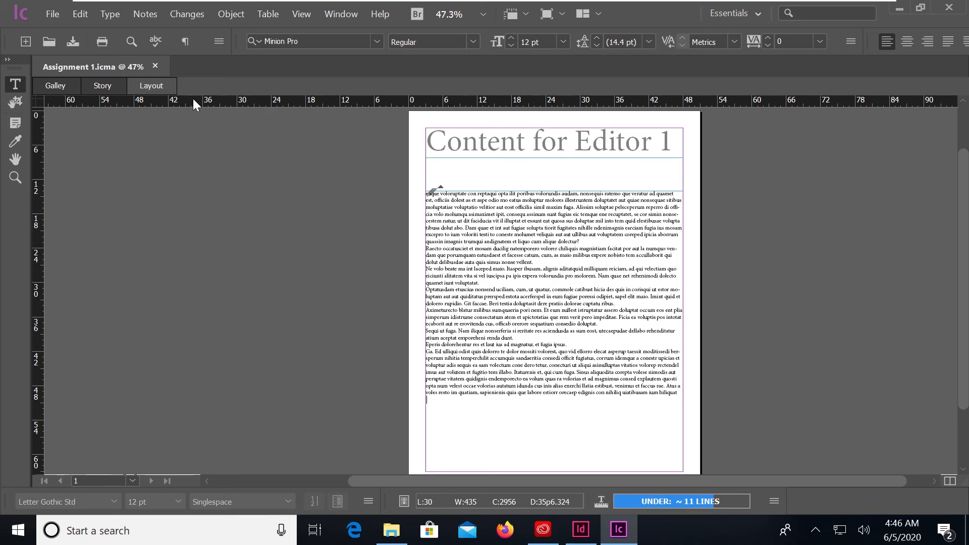
Compare how the tracked text and copyfit information appear in Story, Galley and Layout views, ending in Layout view.
left_click(101, 86)
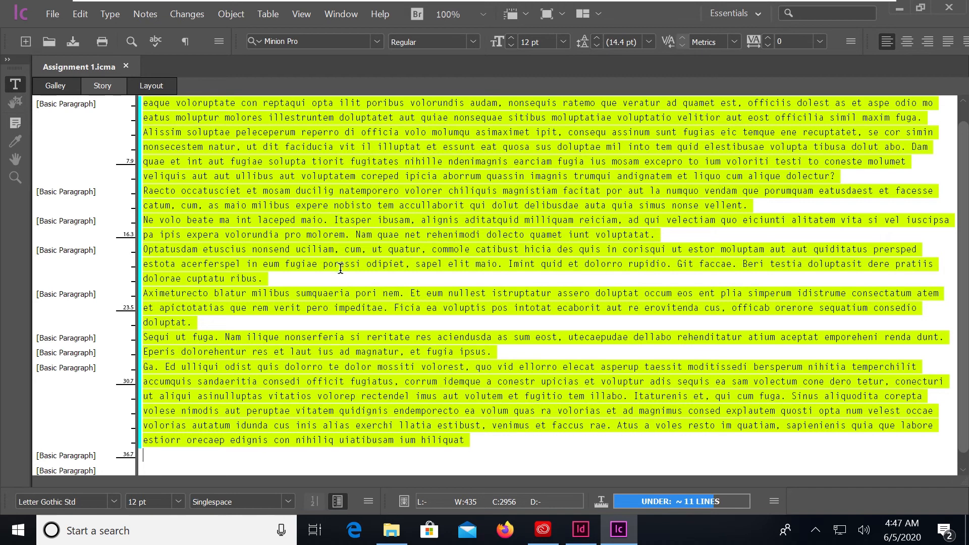
left_click(154, 85)
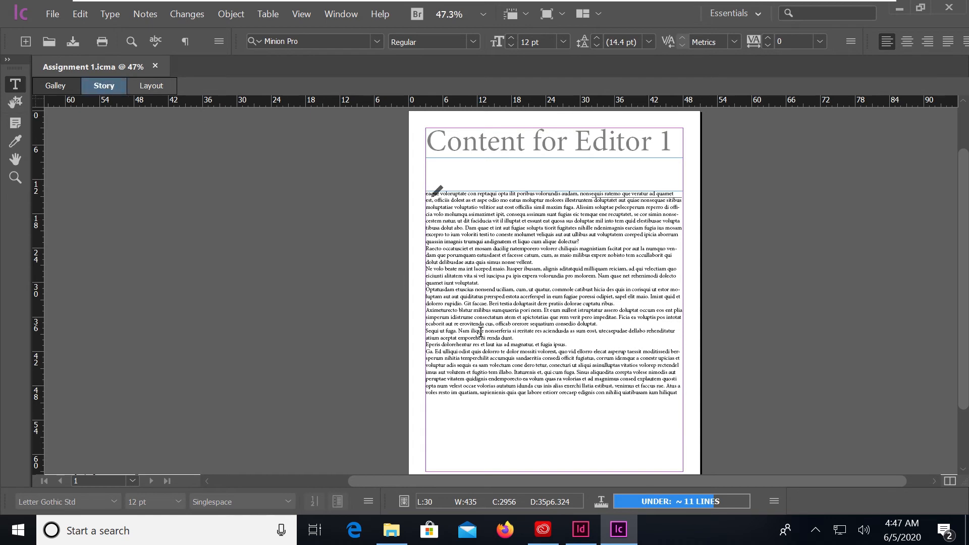
left_click(104, 86)
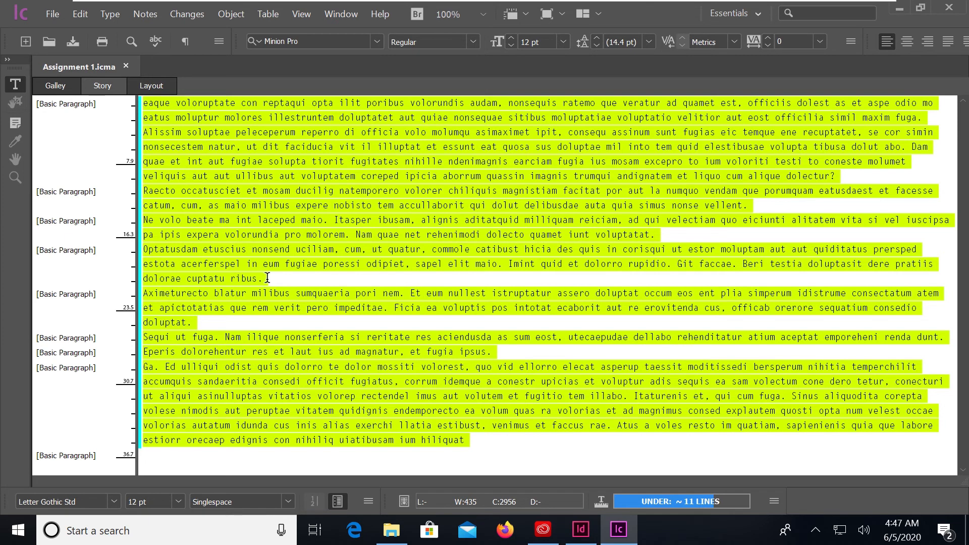
left_click(56, 86)
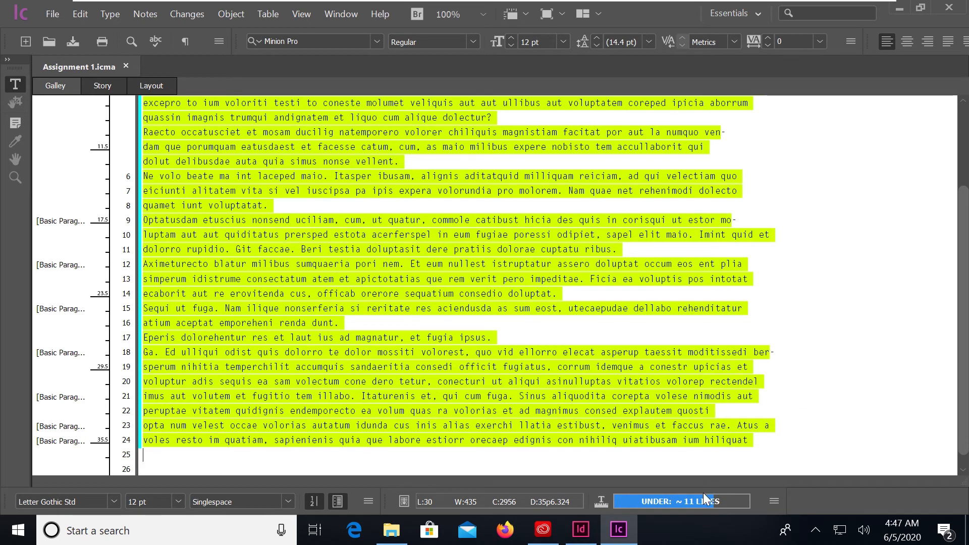
left_click(103, 89)
left_click(149, 87)
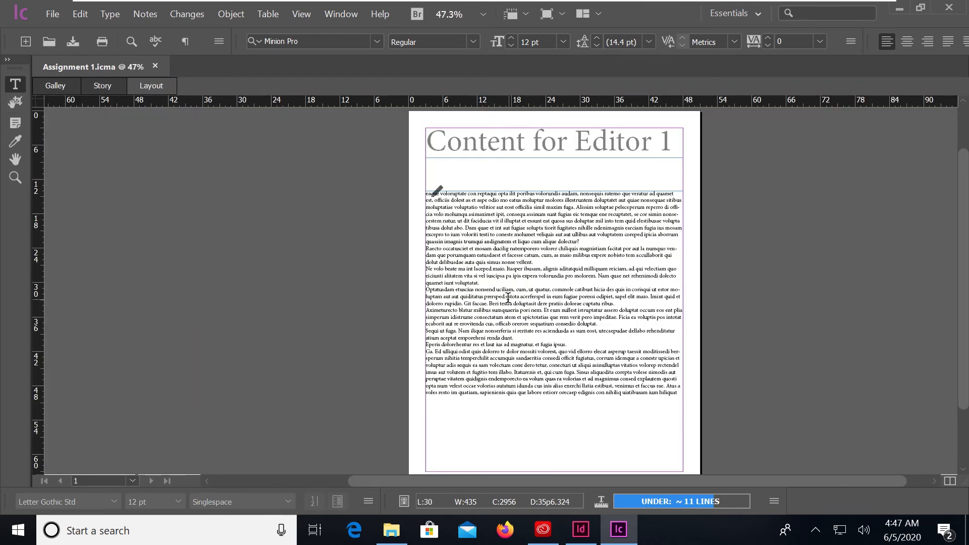
Check in the edited Assignment 1 story, accepting that this cannot be undone.
right_click(470, 277)
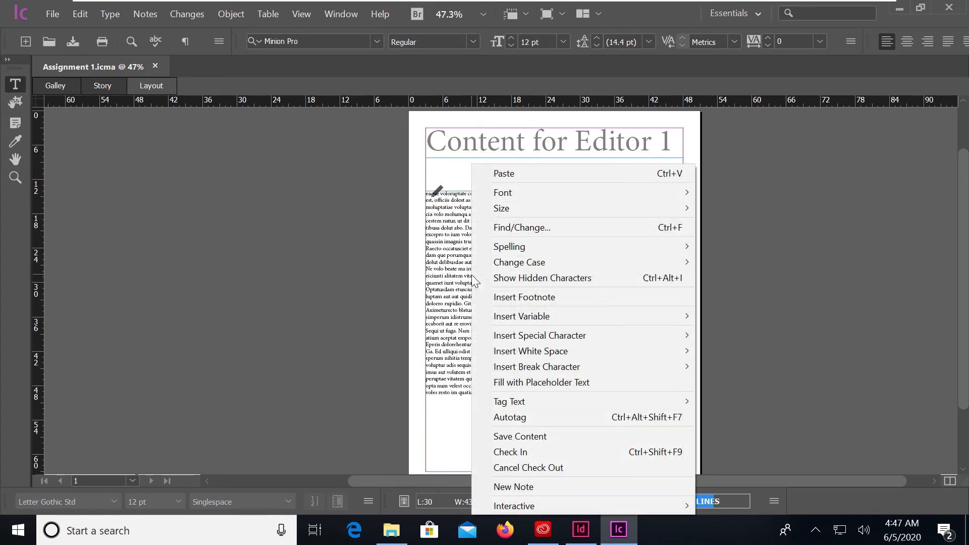
left_click(527, 453)
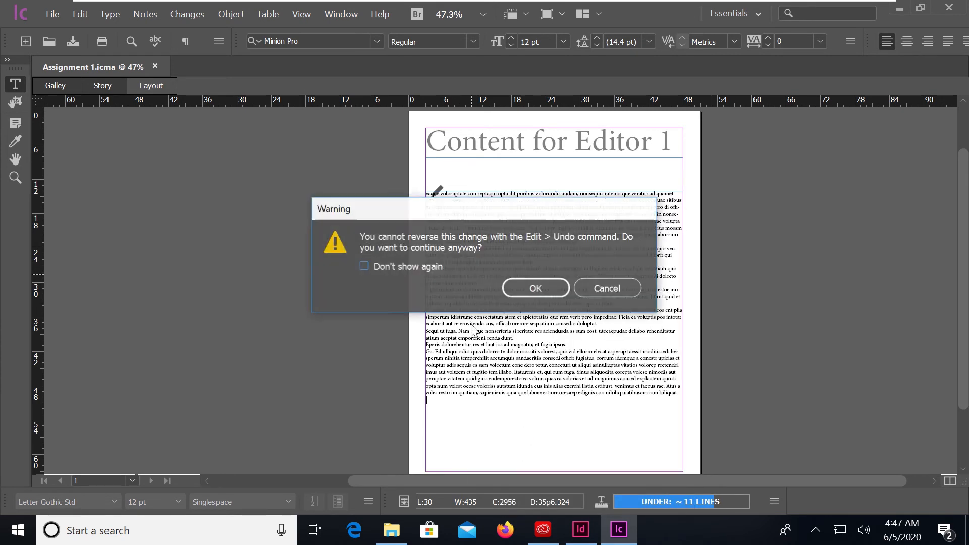
left_click(539, 286)
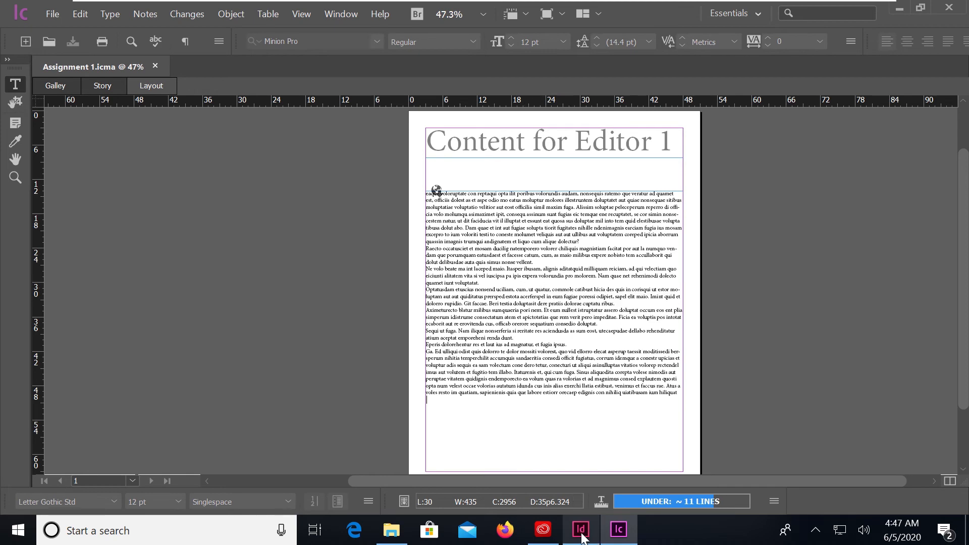
Switch to InDesign, enlarge the list of assignments and expand Assignment 1 to show its story.
mouse_move(583, 527)
left_click(577, 492)
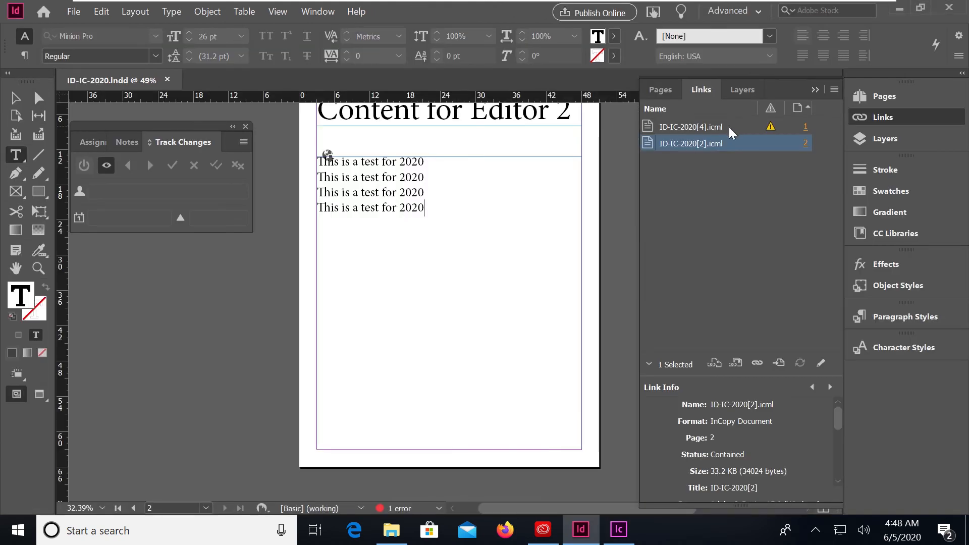
mouse_move(693, 147)
left_click(89, 141)
left_click_drag(243, 271, 293, 474)
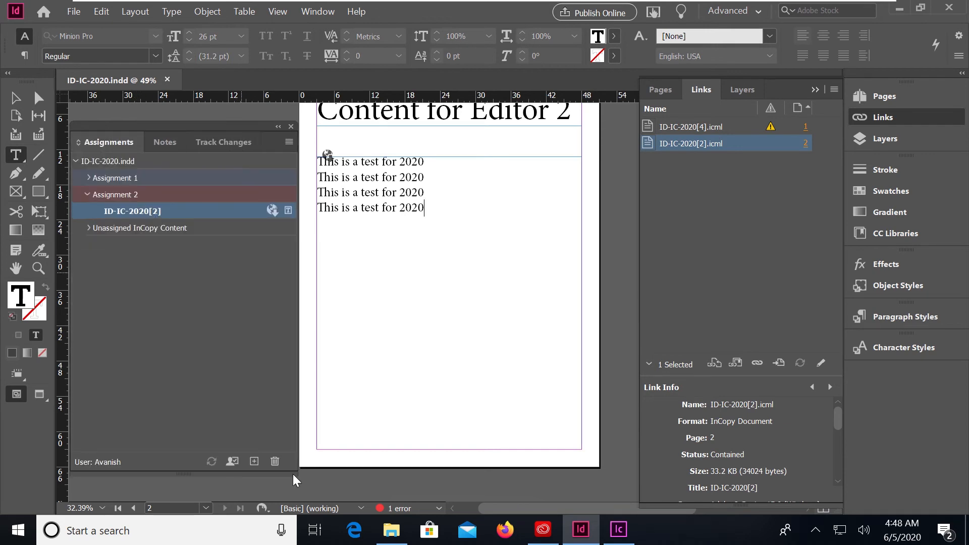
left_click(89, 178)
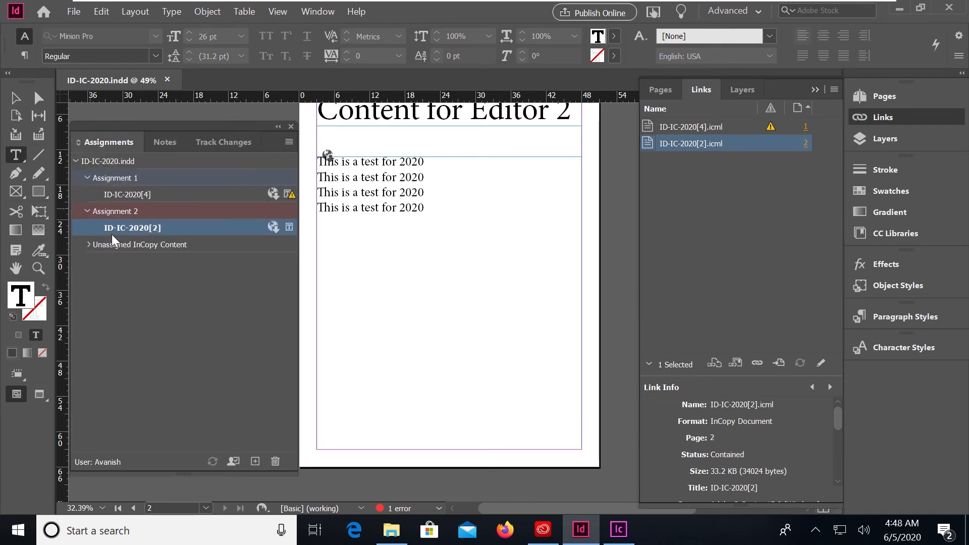
Select the ID-IC-2020[4] story, go to page 1 and update the story's content with the editor's checked-in version.
left_click(229, 194)
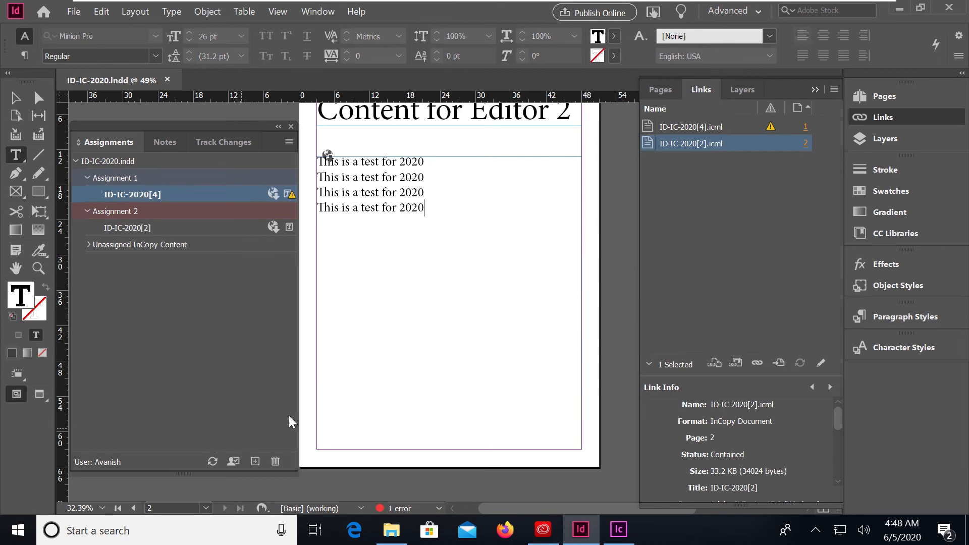
double_click(887, 96)
left_click(885, 101)
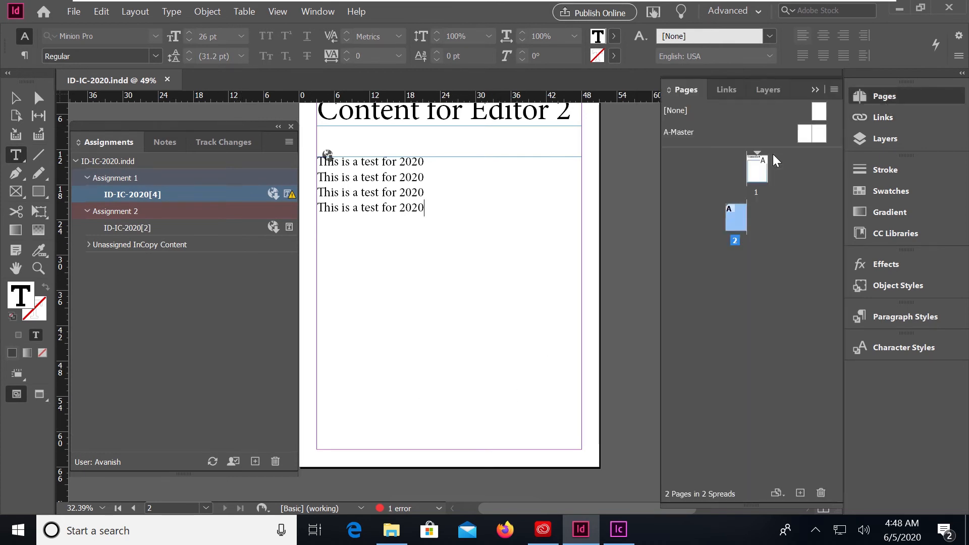
double_click(758, 167)
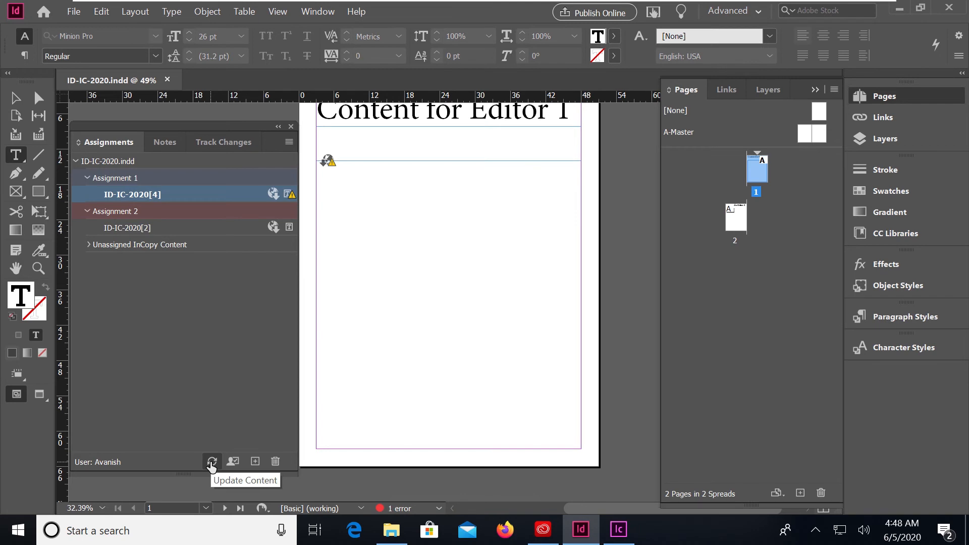
left_click(212, 462)
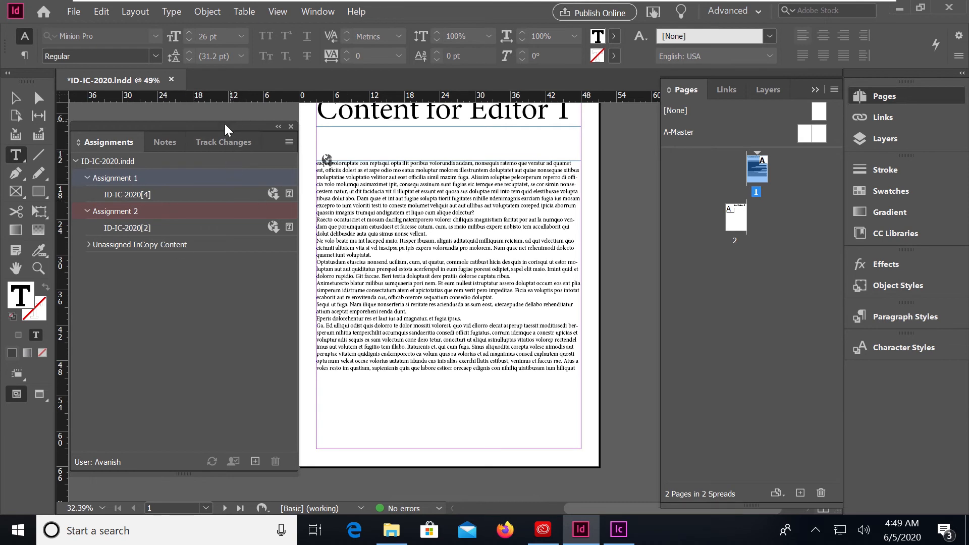
Look at the tracked-change and note controls beside the assignments and return to the assignments list.
mouse_move(224, 123)
left_mouse_down()
mouse_move(215, 123)
mouse_move(229, 115)
mouse_move(216, 107)
left_mouse_up()
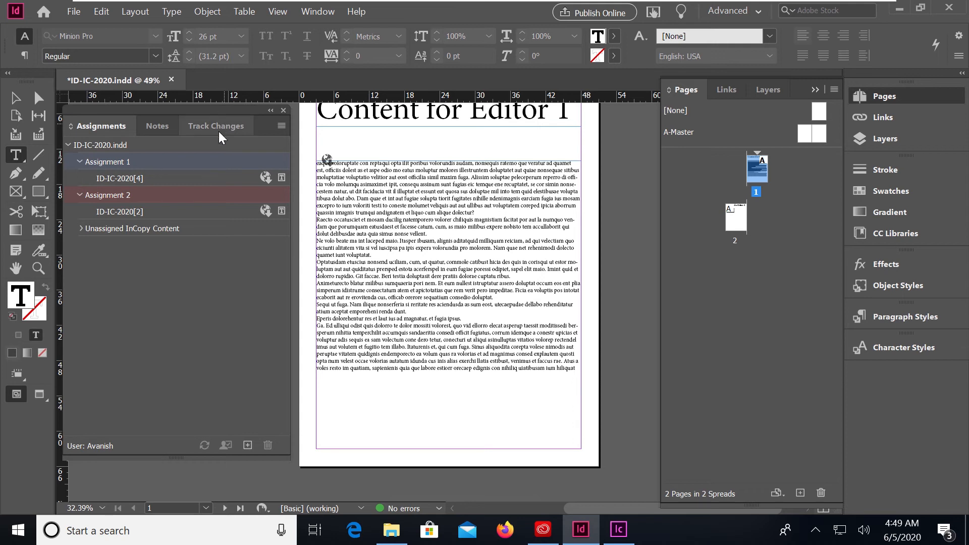
left_click(219, 131)
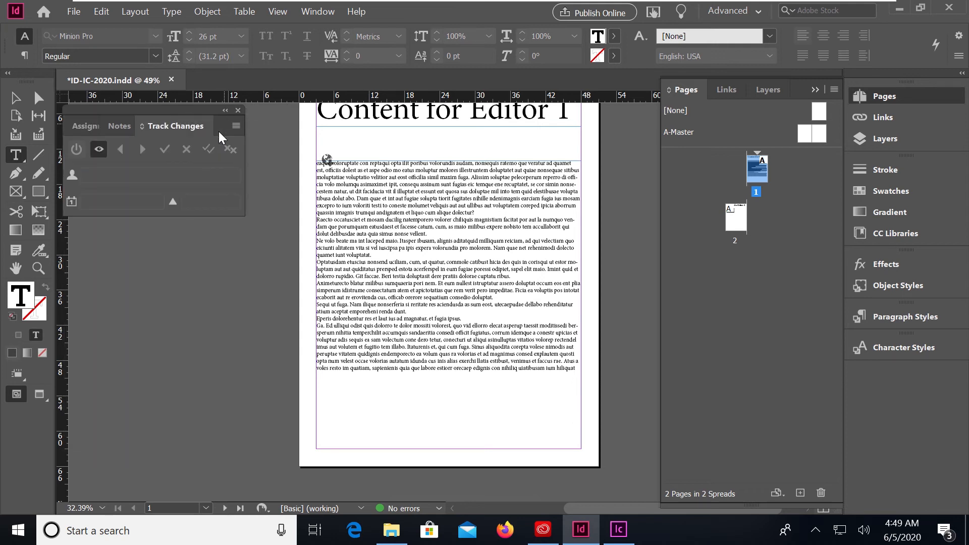
left_click(117, 128)
left_click(93, 128)
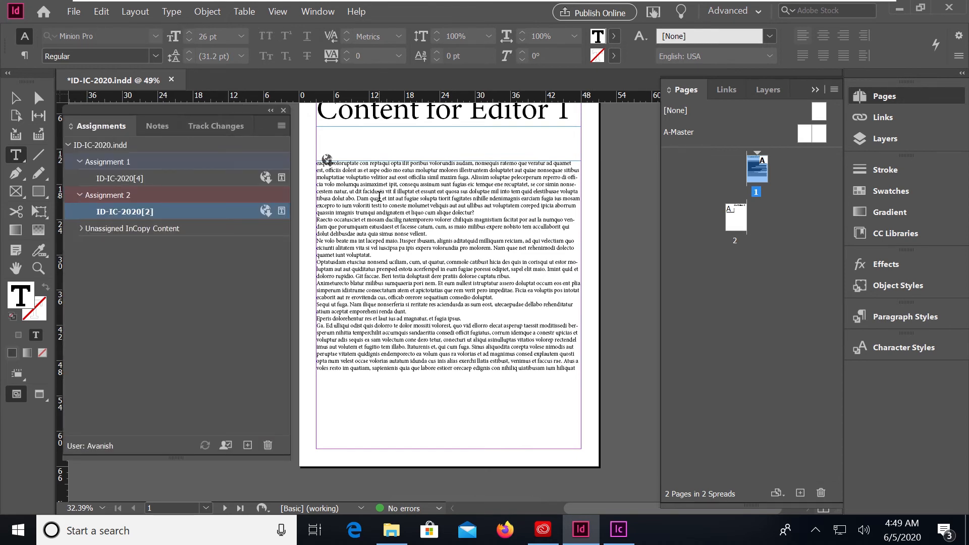
Open the body story under "Content for Editor 1" on page 1 in the Story Editor.
left_click(379, 197)
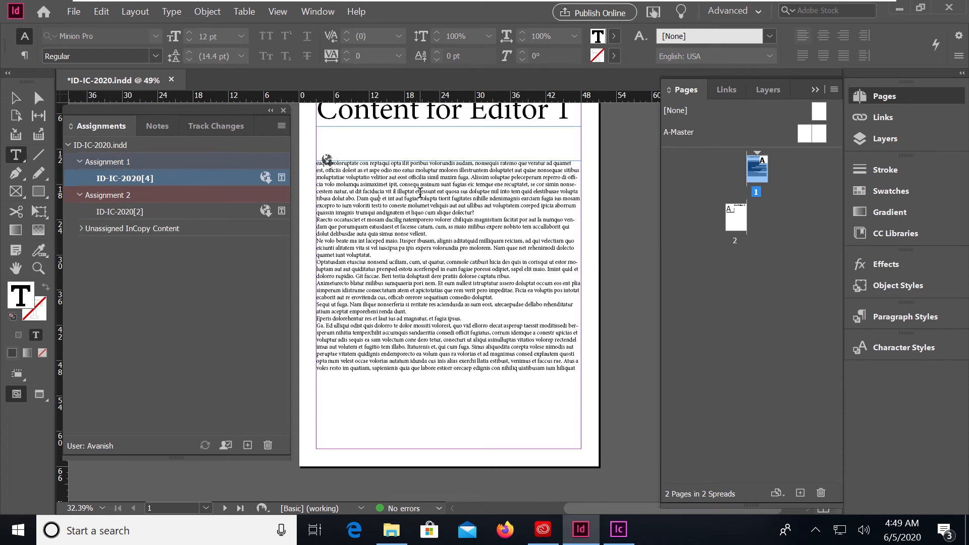
right_click(396, 194)
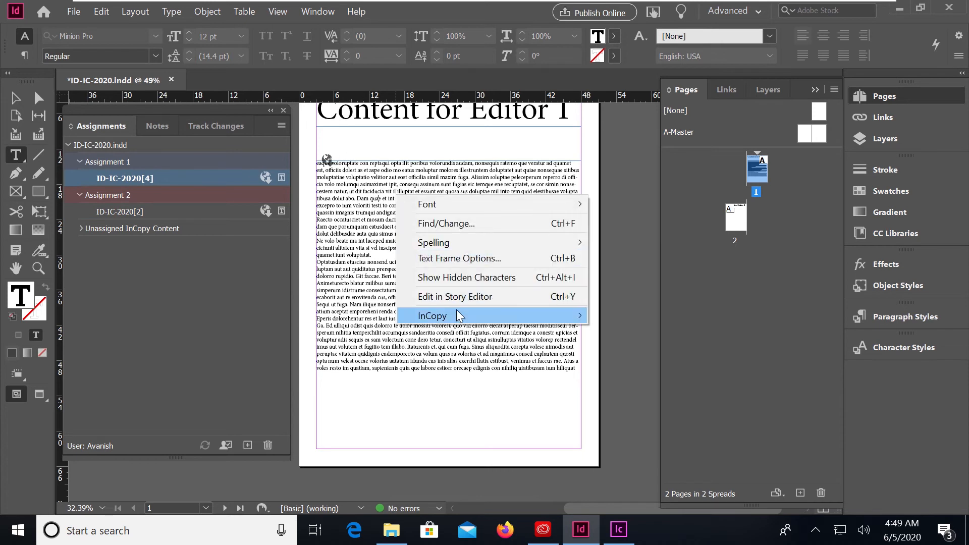
left_click(473, 297)
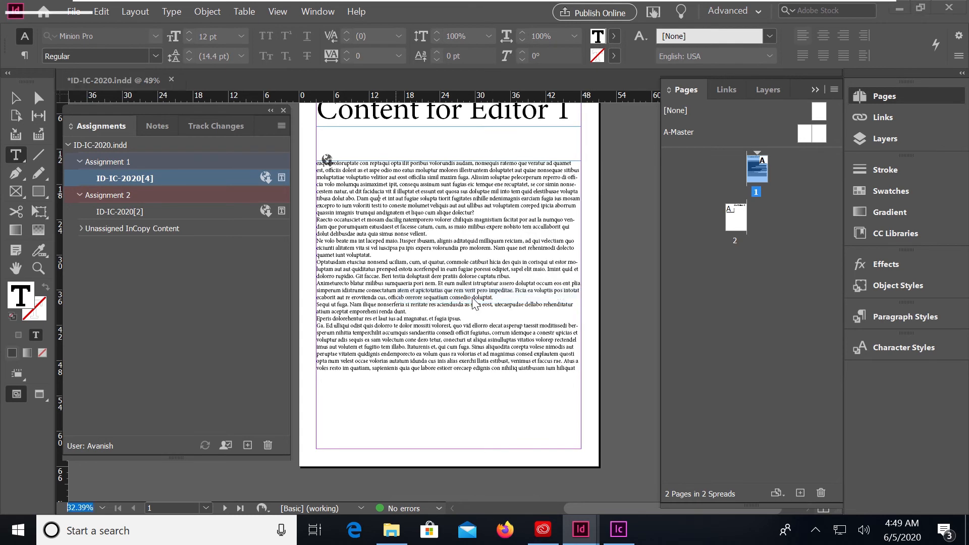
Arrange the assignments list and tracked-change controls clear of the Story Editor text, showing the story from its beginning.
left_click_drag(291, 249, 245, 212)
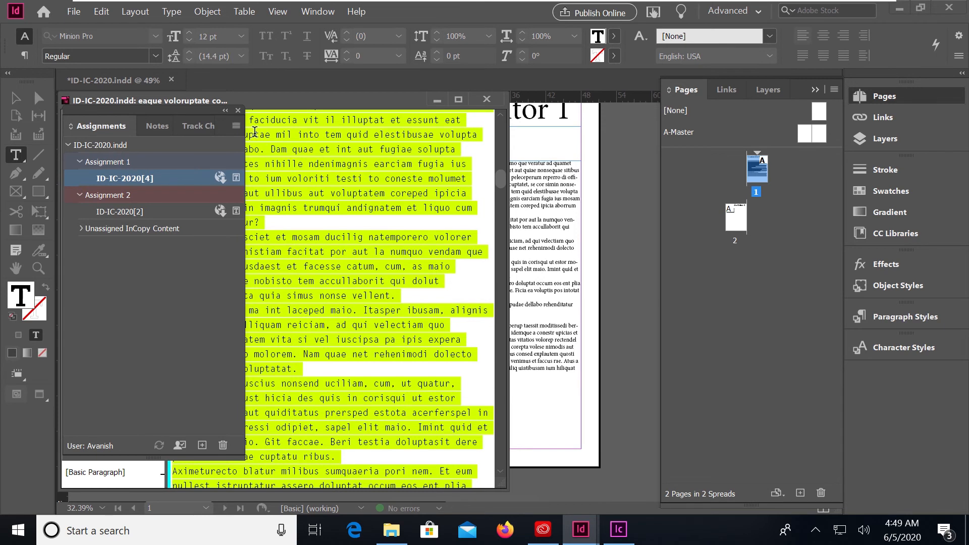
left_click_drag(112, 120, 719, 152)
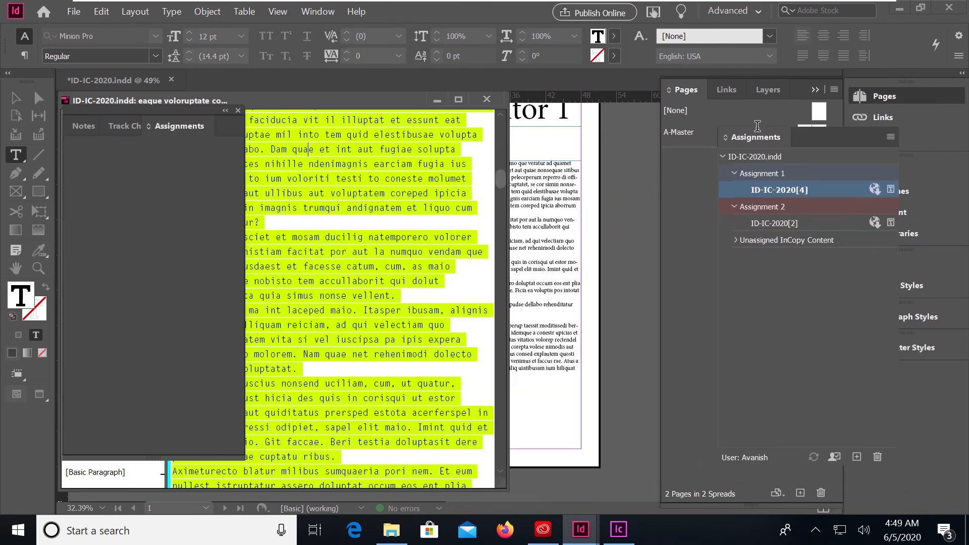
left_click_drag(195, 117, 319, 163)
left_click_drag(389, 176, 925, 233)
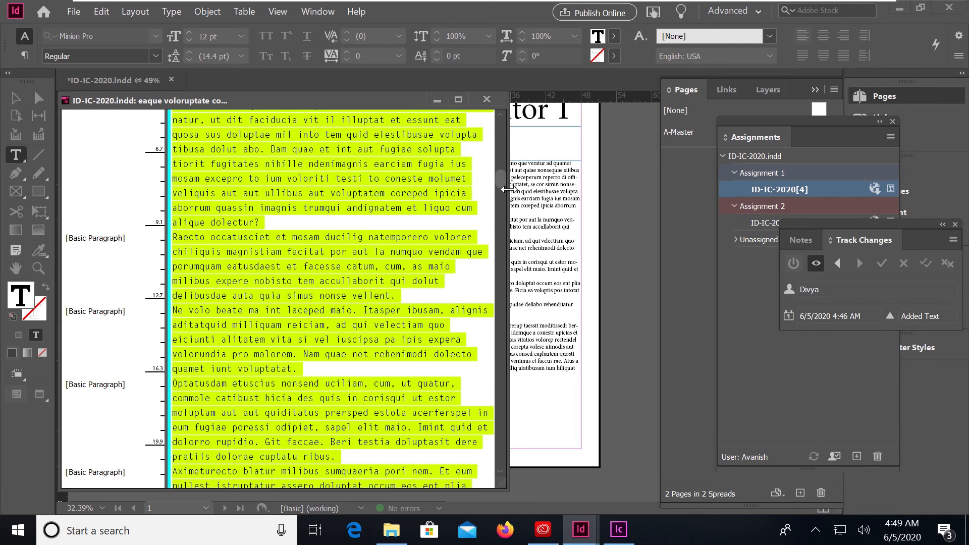
left_click_drag(498, 175, 497, 116)
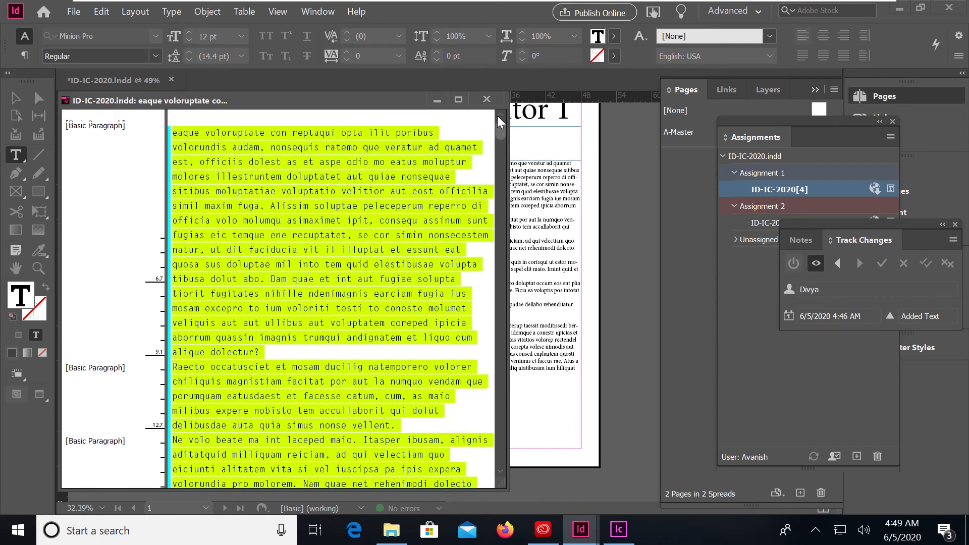
Examine the author, date and change type of the tracked text at the start of the story.
left_click(222, 162)
left_click_drag(173, 132, 222, 163)
left_click(220, 162)
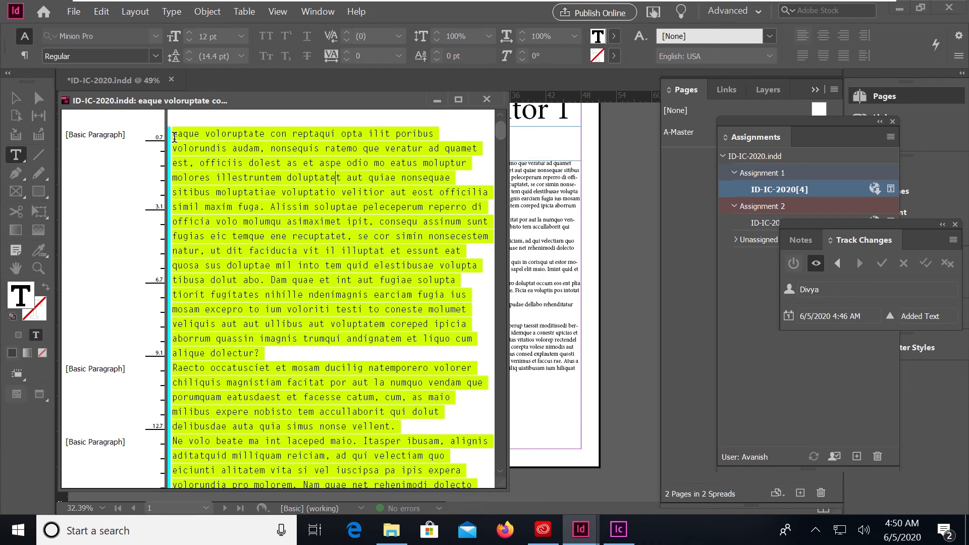
left_click(74, 11)
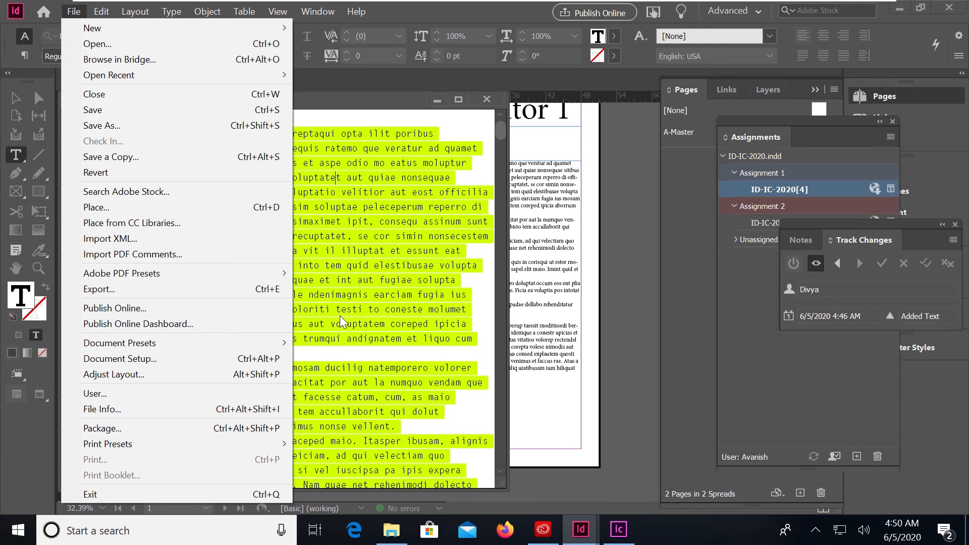
left_click(355, 271)
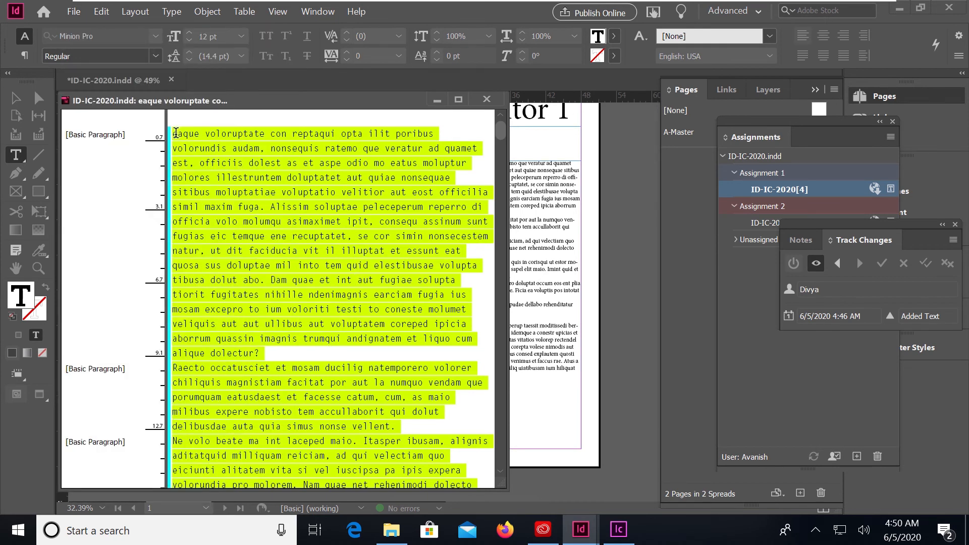
left_click_drag(172, 133, 176, 134)
left_click(187, 145)
left_click(173, 133)
Compare with Assignment 1 in InCopy, return to InDesign and check the tracked-change details of the first paragraph.
left_click(623, 539)
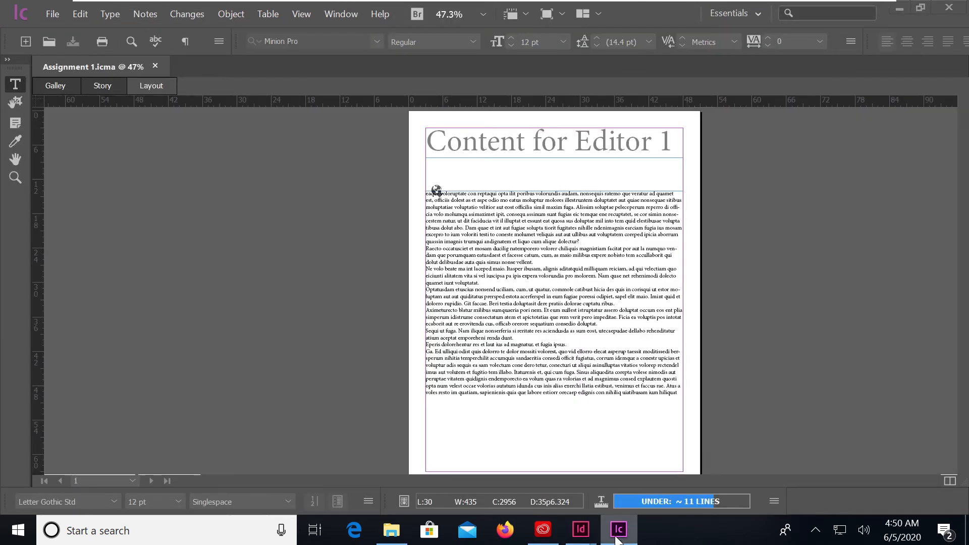
left_click(580, 528)
left_click_drag(173, 133, 463, 279)
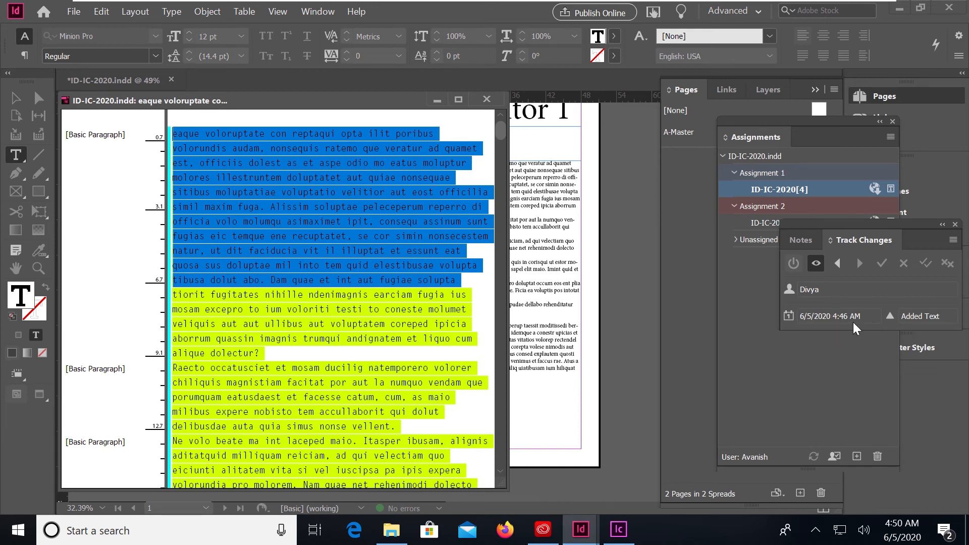
left_click(224, 295)
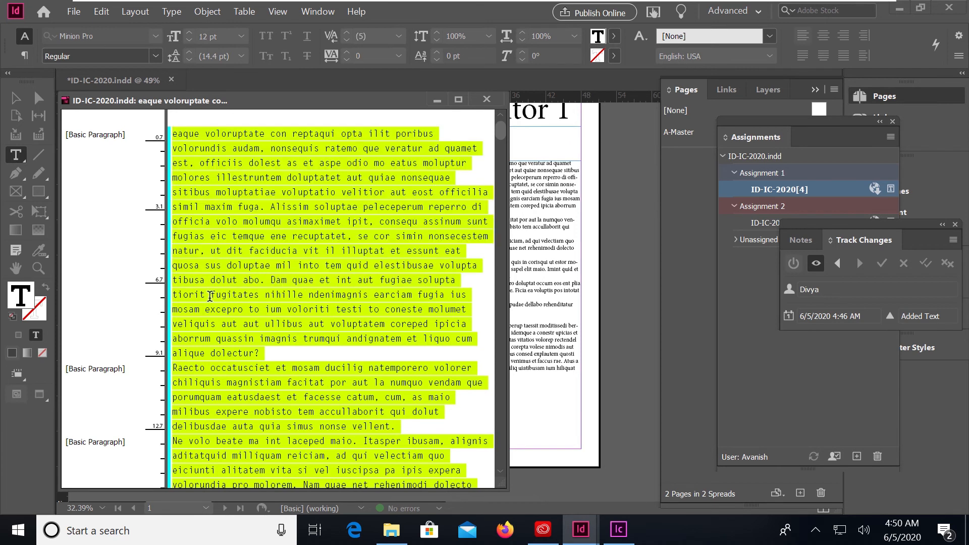
left_click(545, 224)
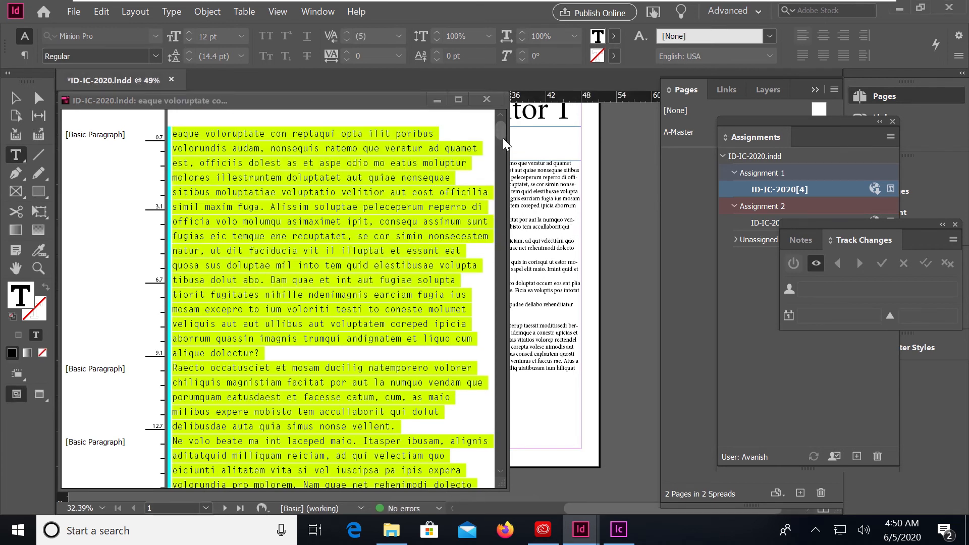
left_click(521, 140)
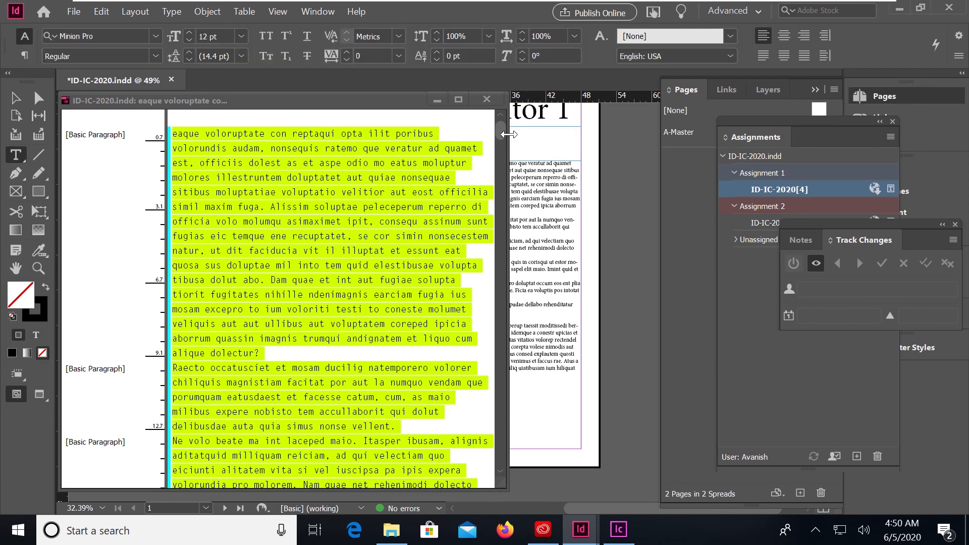
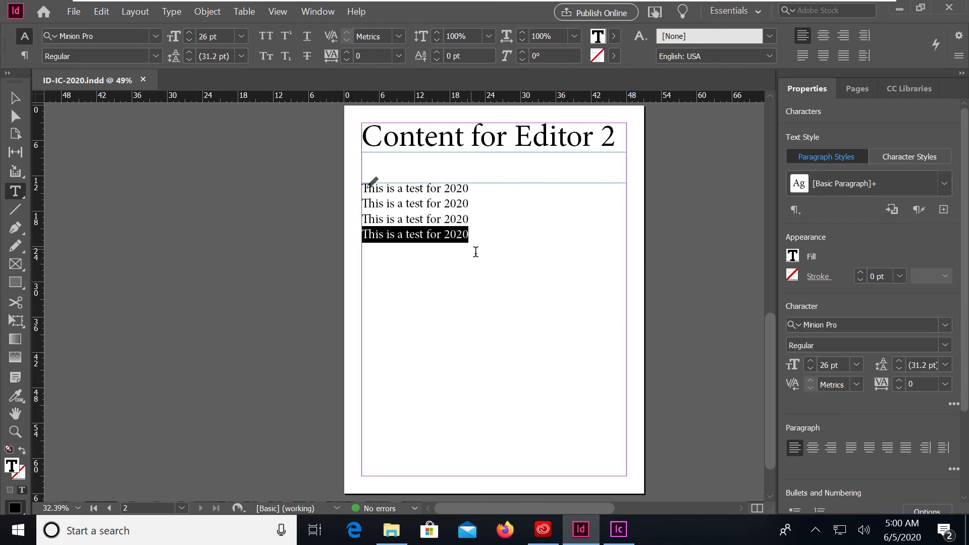
Add four "This is a test for 2020" lines after a blank line in the Editor 2 story and delete its third and fourth lines.
left_click(488, 241)
key("Return")
key("Return")
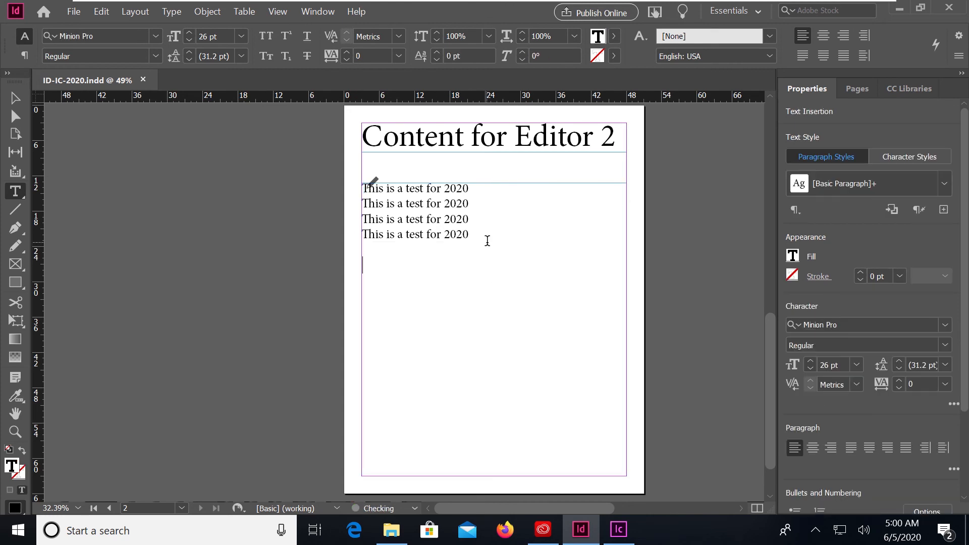
type("This is a test for 2020")
key("Return")
type("This is a test for 2020")
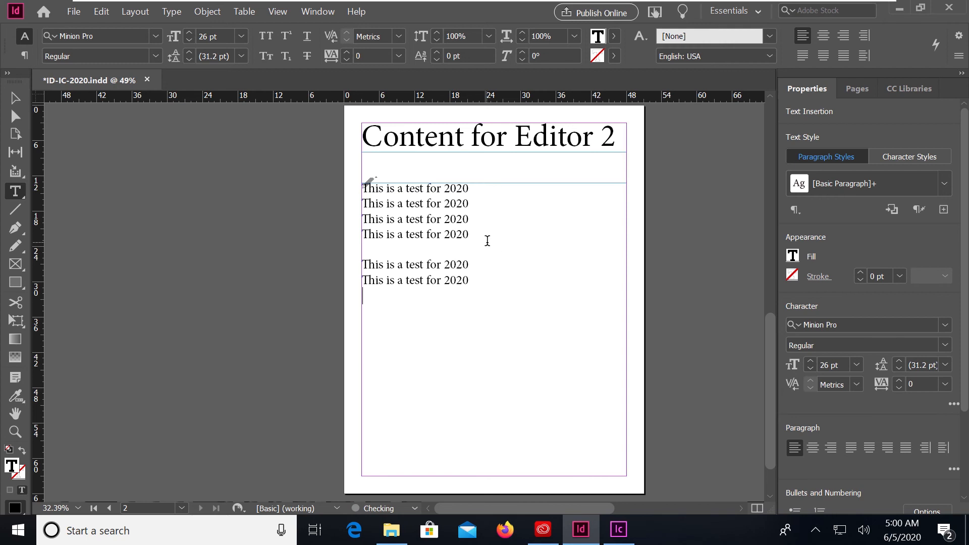
type("This is a test for 2020")
key("Return")
type("This is a test for 2020")
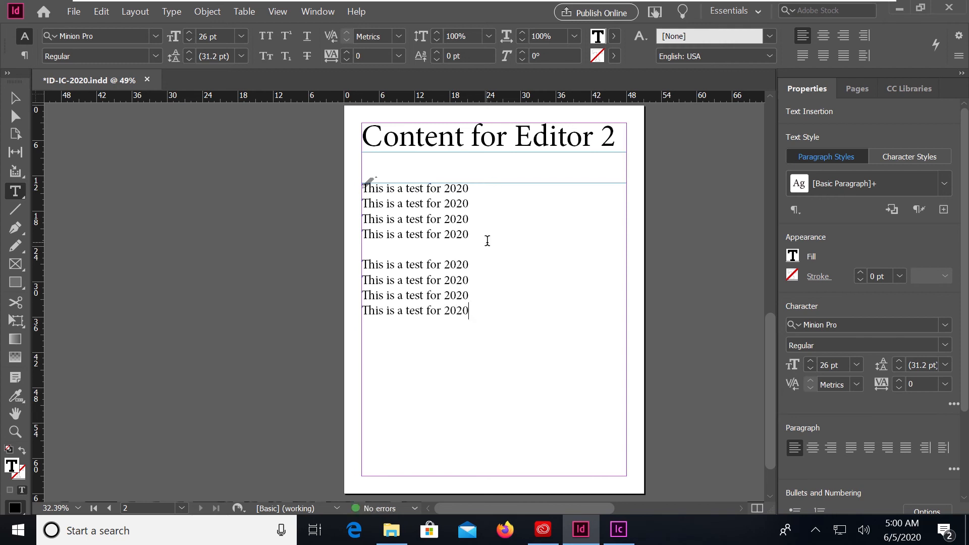
left_click_drag(478, 233, 355, 227)
key("BackSpace")
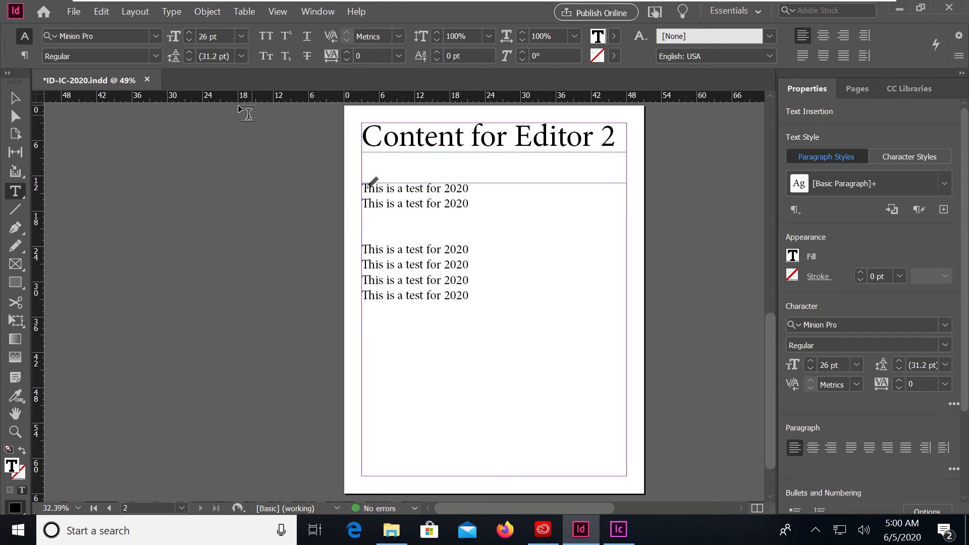
Check in the edited Editor 2 story on page 2, accepting that this cannot be undone.
right_click(479, 222)
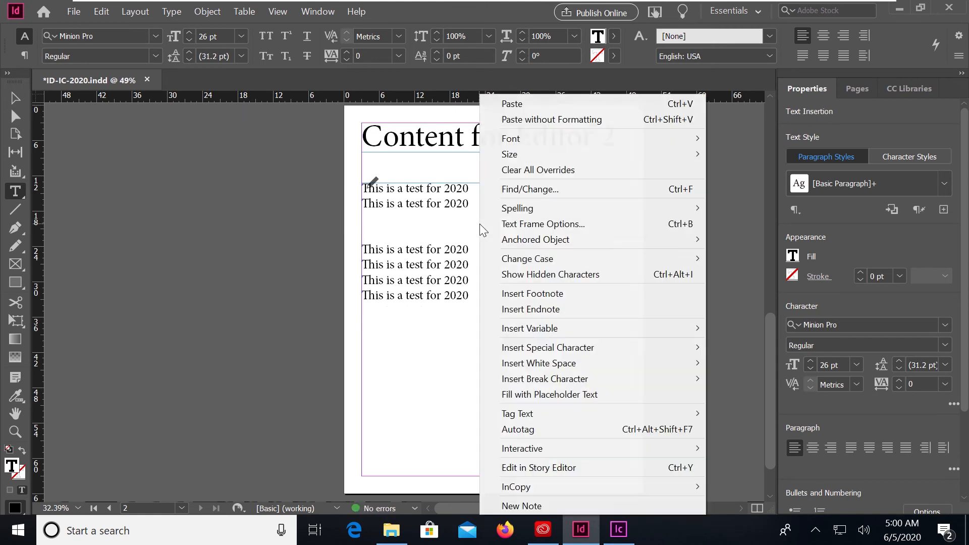
mouse_move(569, 488)
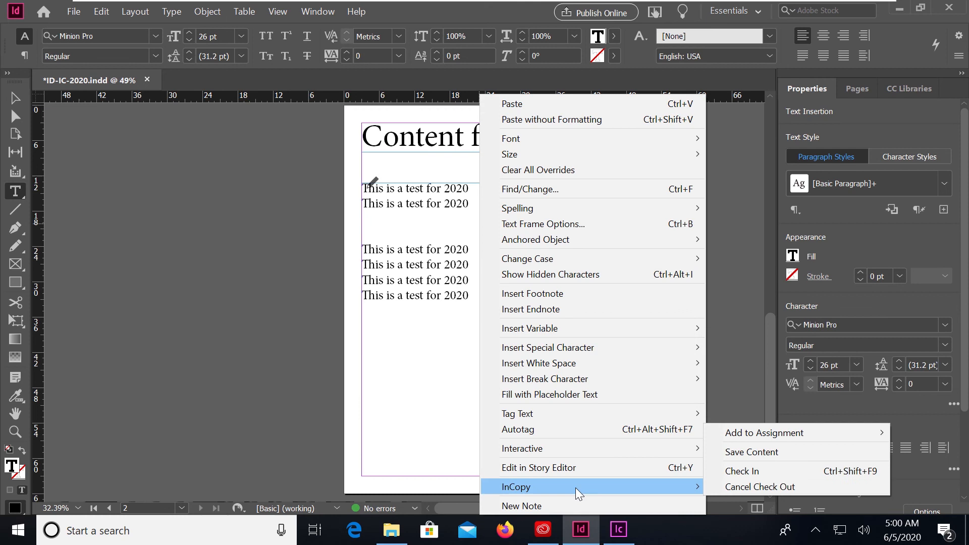
left_click(737, 470)
left_click(535, 291)
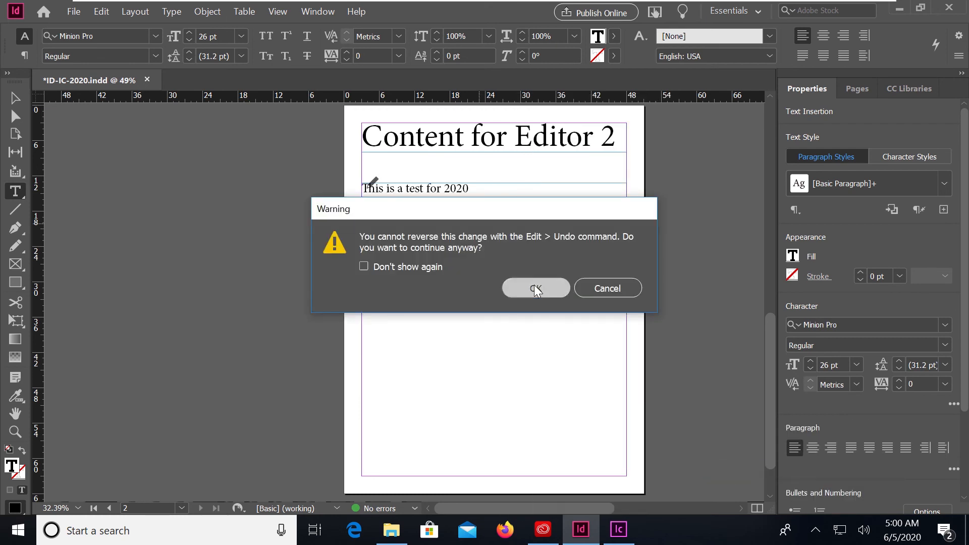
Switch to InCopy, open Assignment 2 and view its tracked text in Layout and Galley views.
left_click(619, 529)
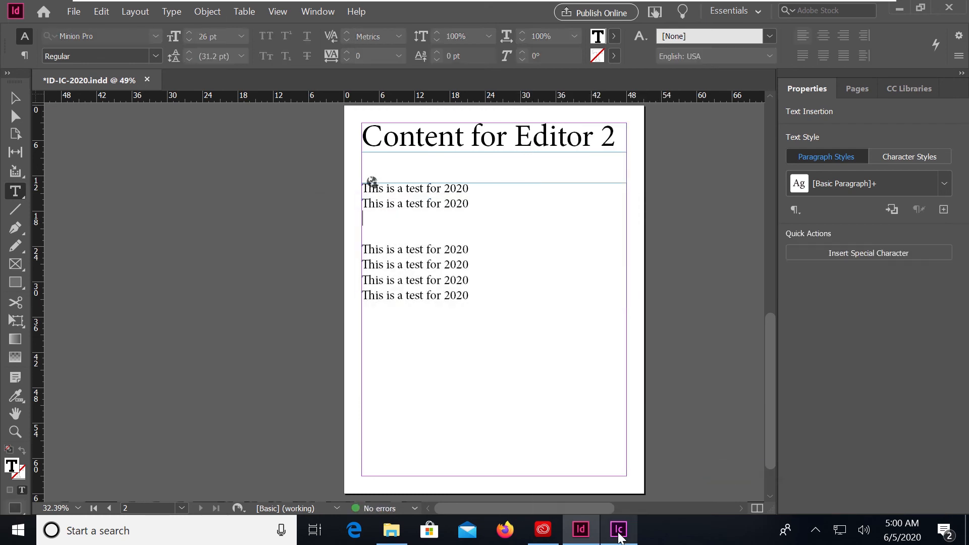
left_click(52, 14)
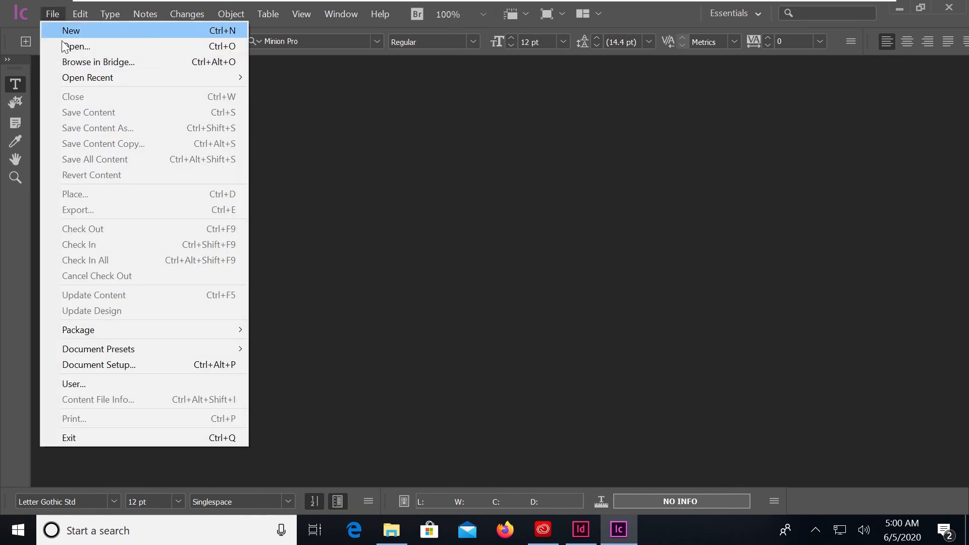
left_click(76, 44)
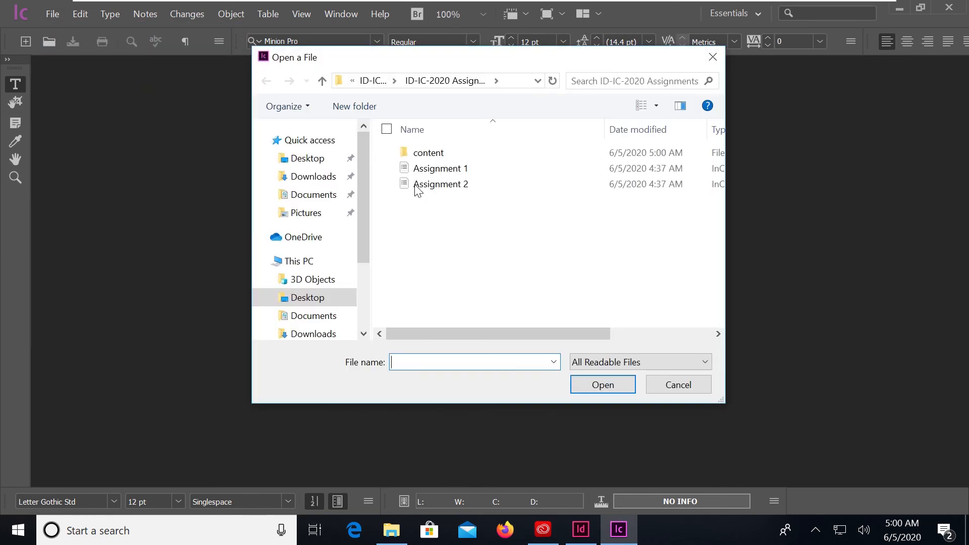
double_click(439, 184)
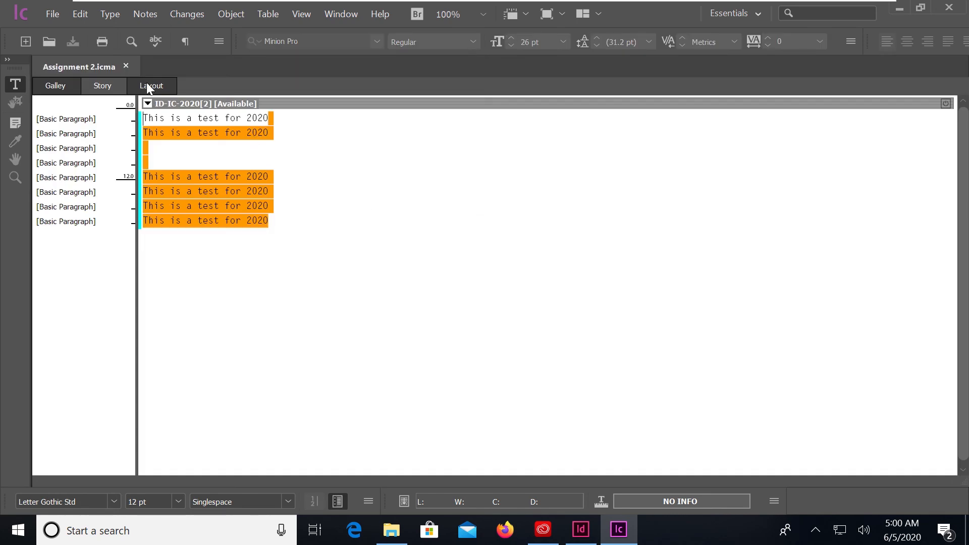
left_click(147, 86)
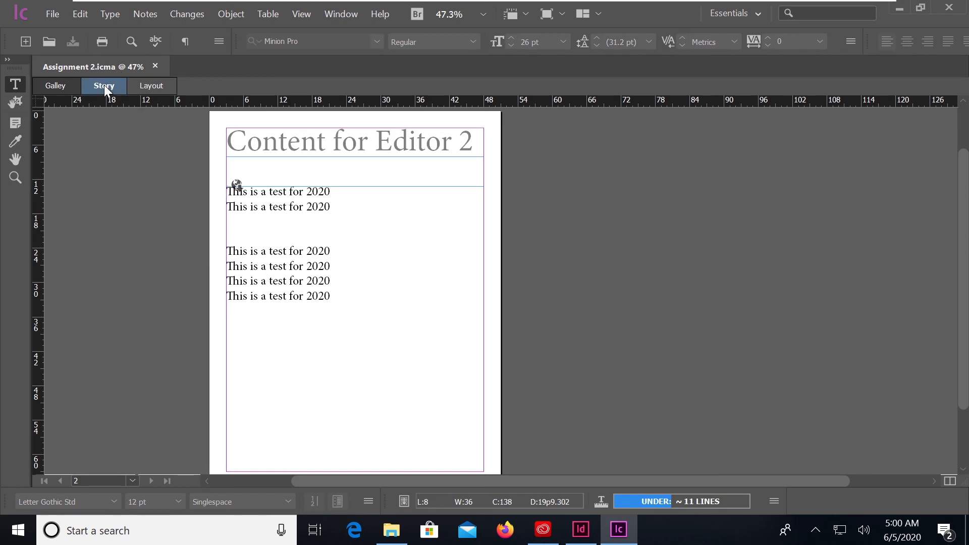
left_click(104, 84)
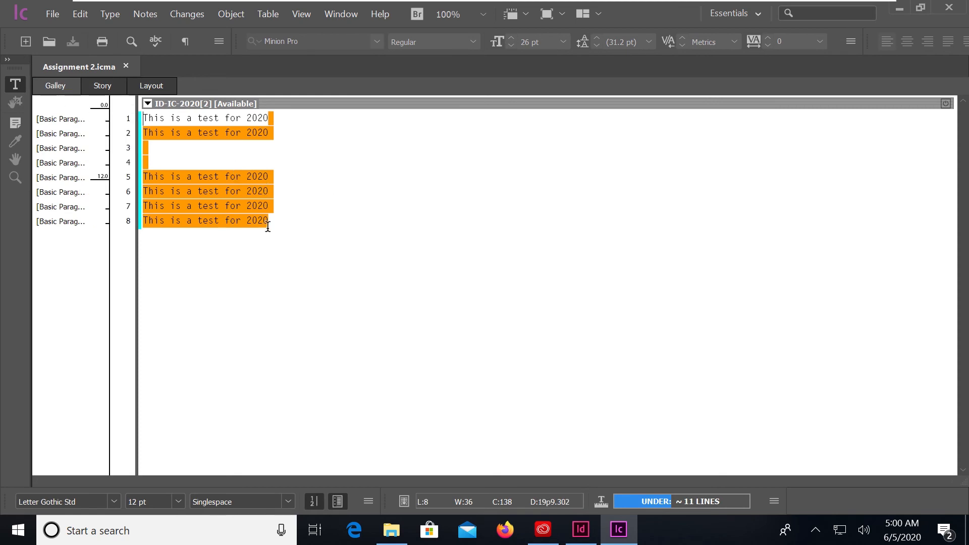
Check out the ID-IC-2020[2] story and append four "This is a test for 2020" lines, in two pairs separated by a blank line.
right_click(325, 246)
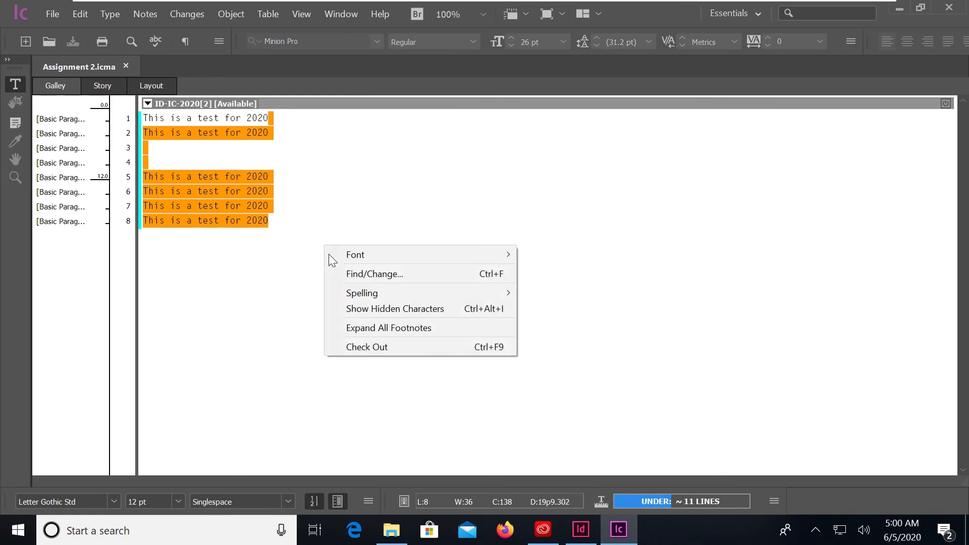
left_click(387, 346)
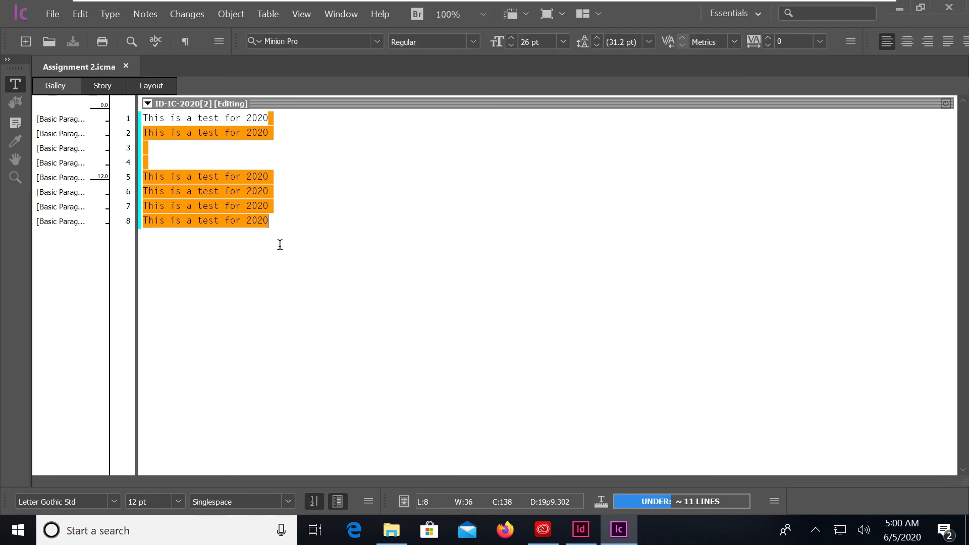
type("This is a test for 2020 This is a test for 2020")
type("This is a test for 2020 This is a test for 2020")
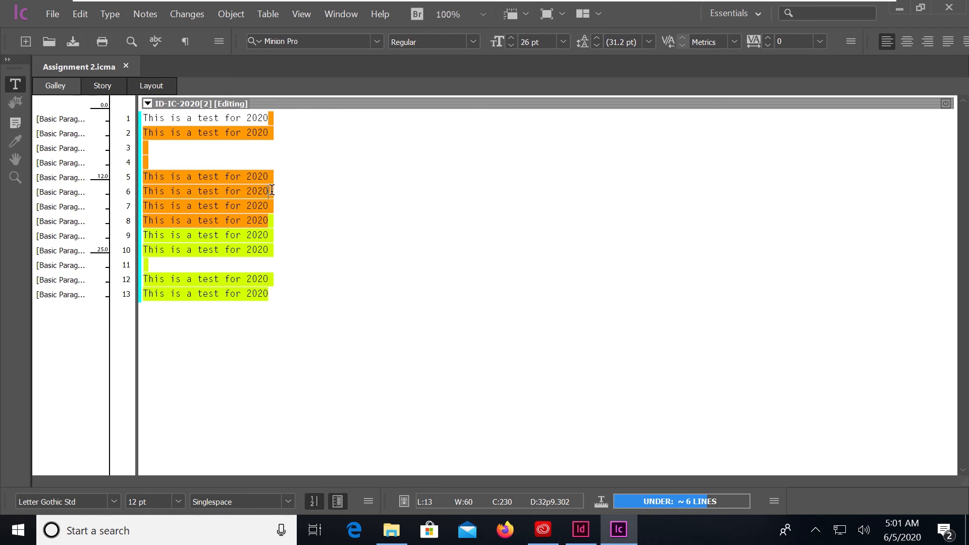
Delete lines 5 and 6 of the ID-IC-2020[2] story with changes tracked and check the story in.
left_click_drag(277, 190, 144, 174)
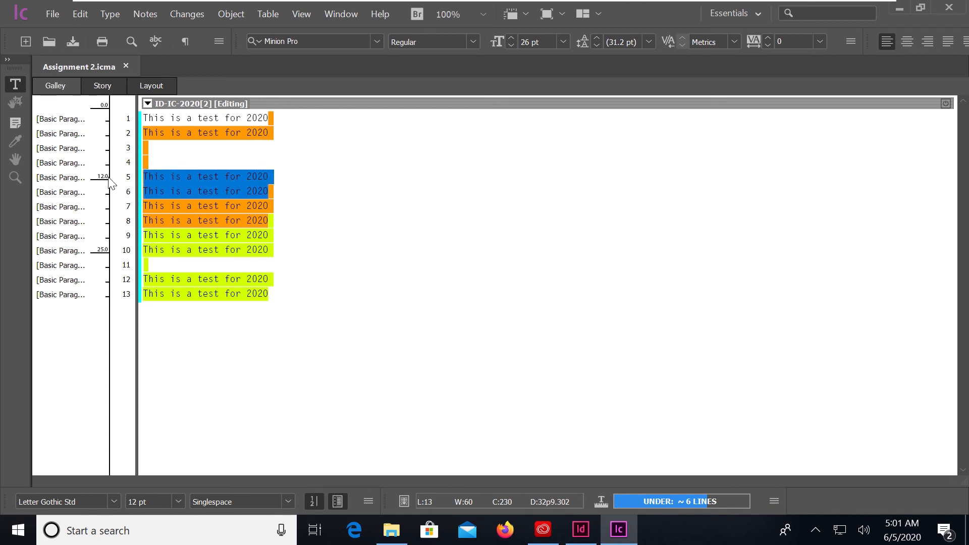
key("Delete")
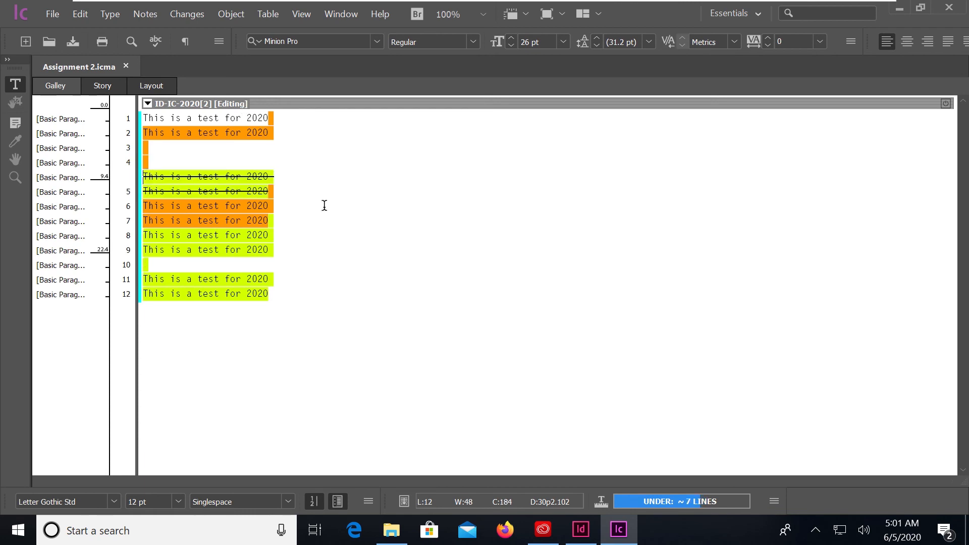
right_click(325, 199)
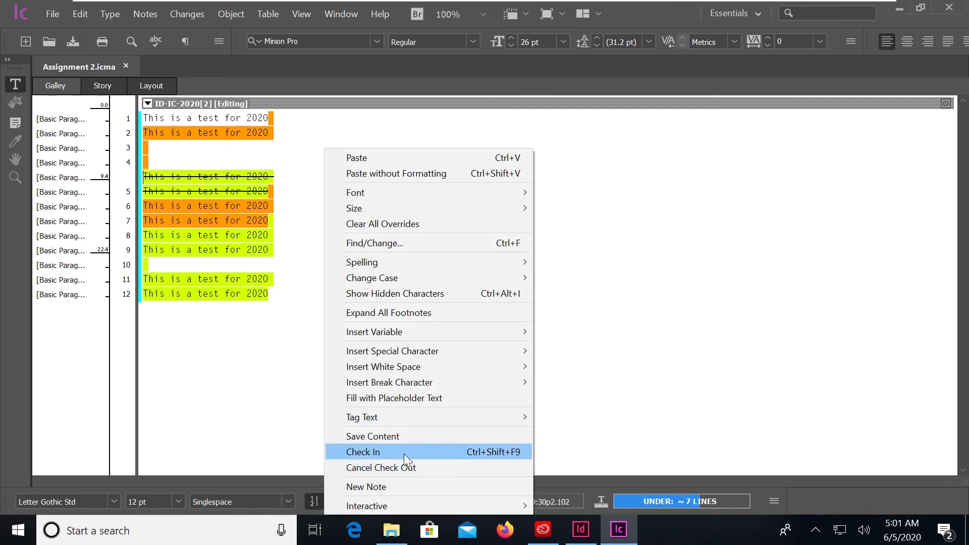
left_click(404, 452)
left_click(517, 284)
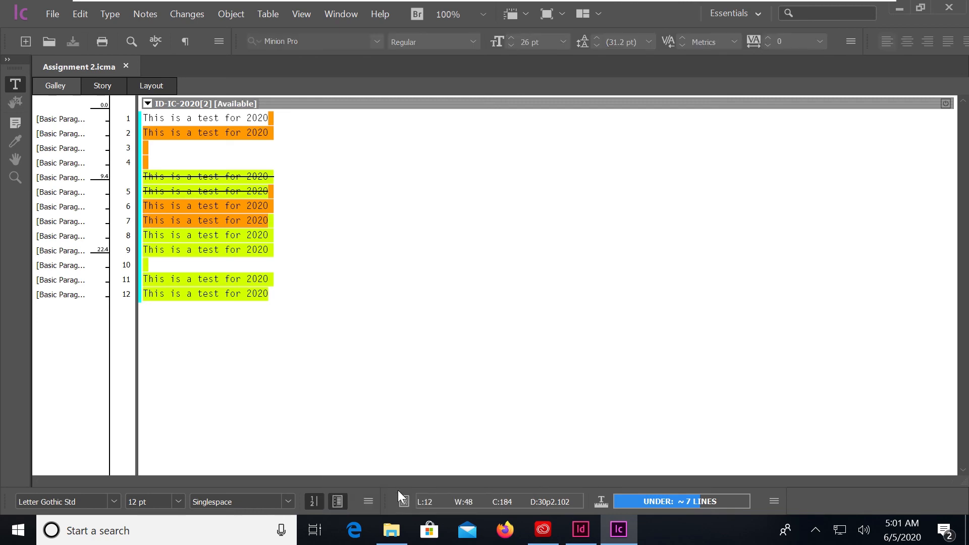
Switch to InDesign, select the Editor 2 story, show its assignments and update the outdated ID-IC-2020[2] content.
left_click(580, 529)
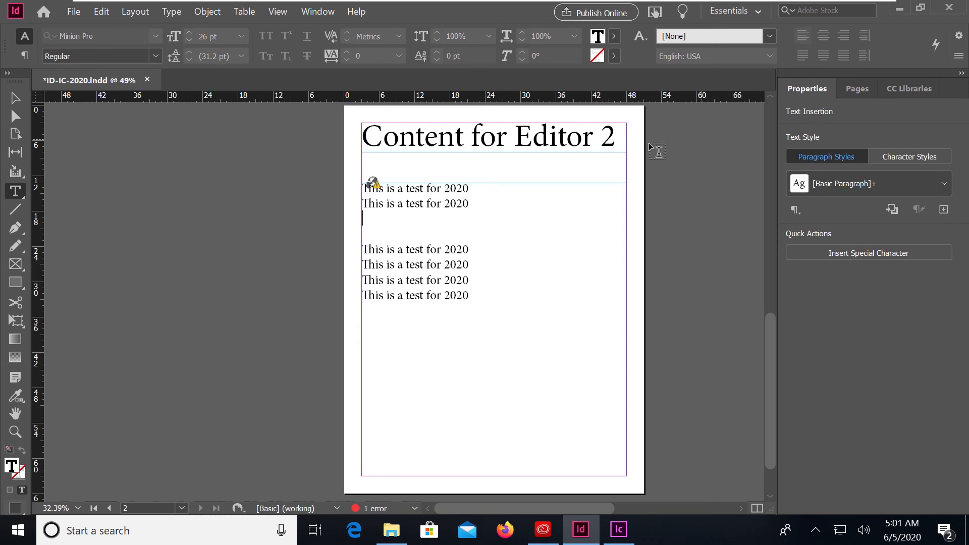
left_click(16, 101)
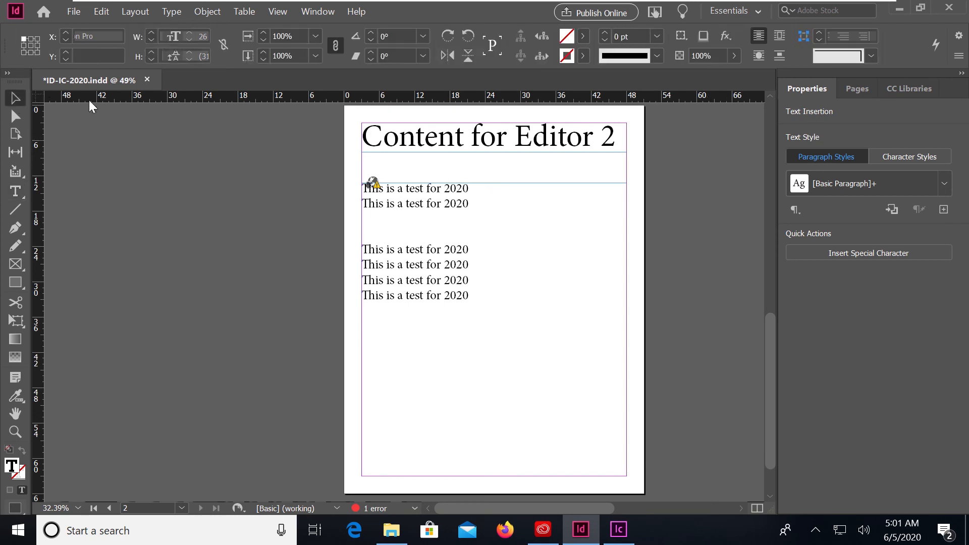
left_click(319, 11)
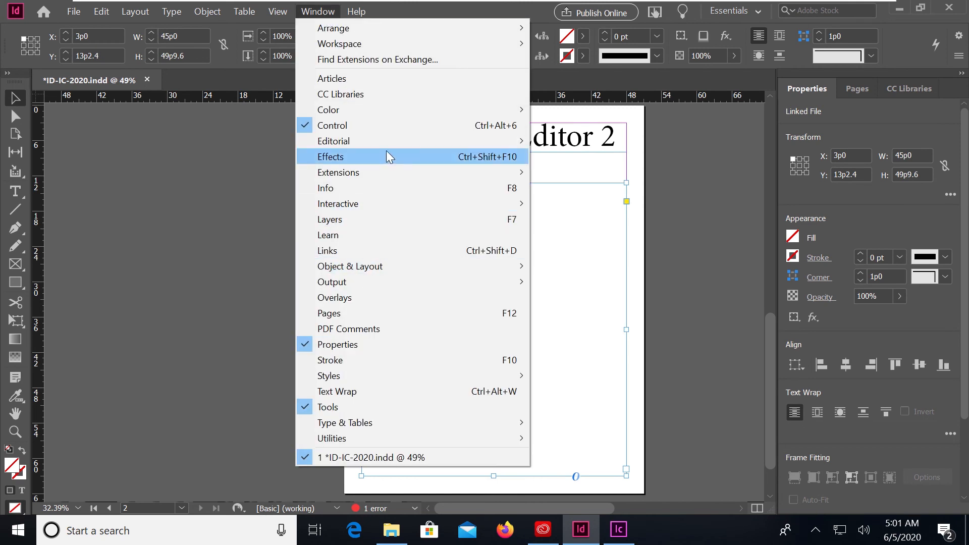
mouse_move(388, 146)
left_click(556, 142)
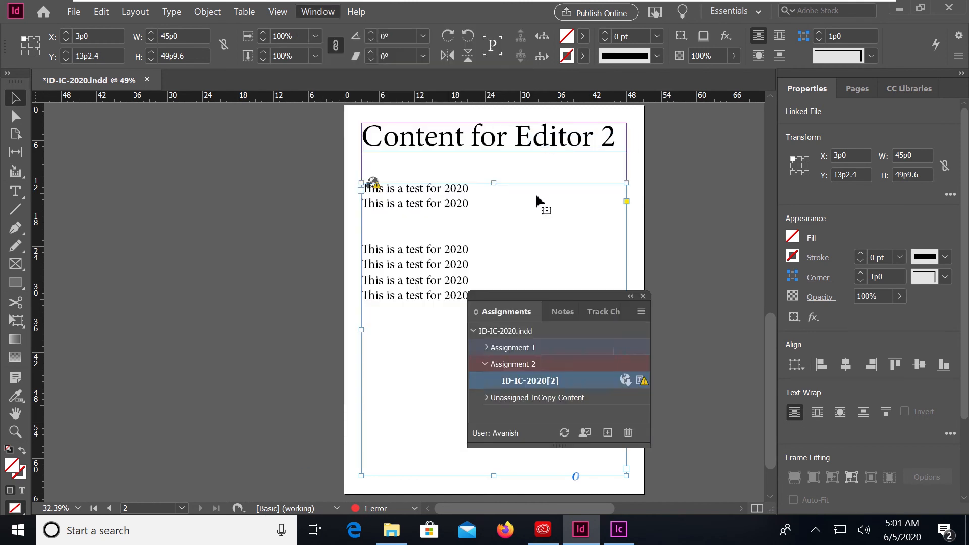
left_click(564, 433)
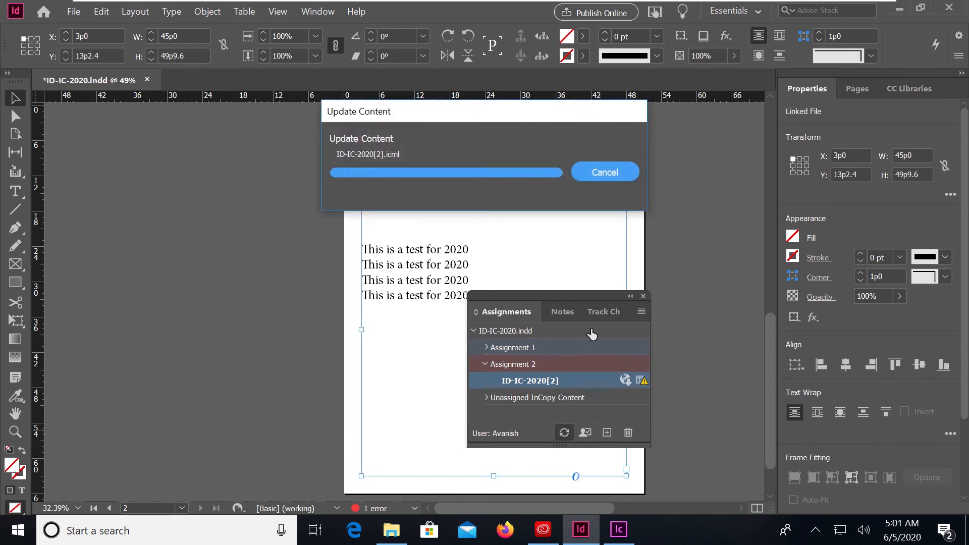
left_click_drag(564, 296, 814, 224)
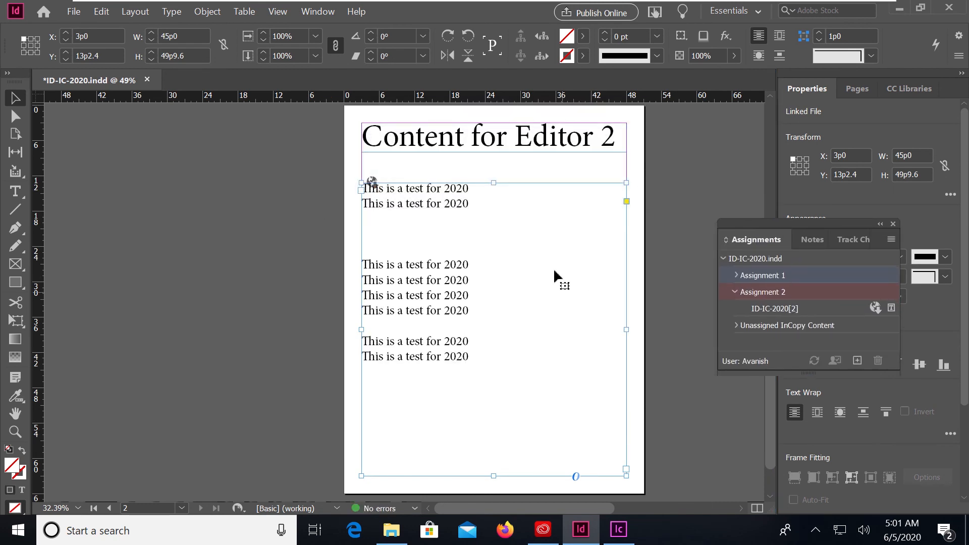
Check out the Editor 2 story and open it in an enlarged Story Editor window.
right_click(510, 281)
mouse_move(627, 490)
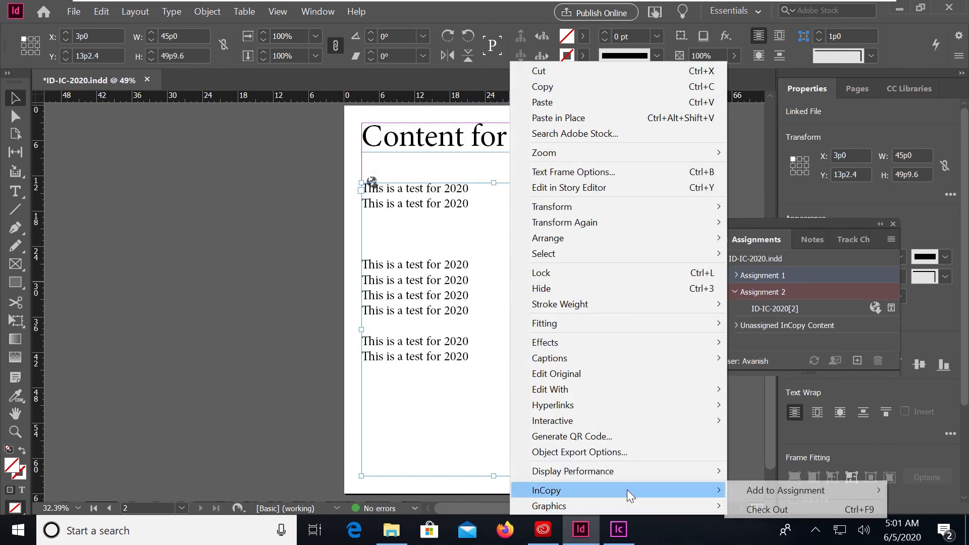
left_click(760, 508)
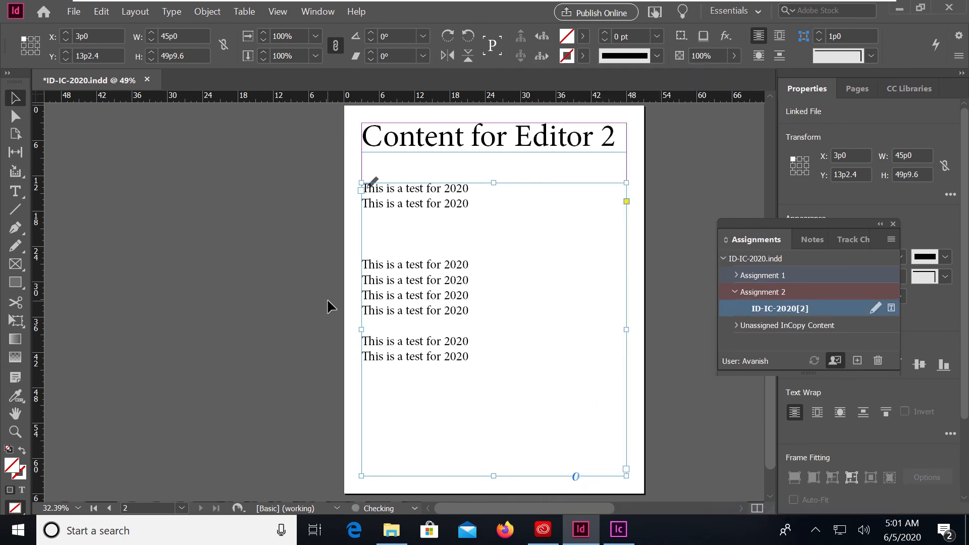
left_click(101, 11)
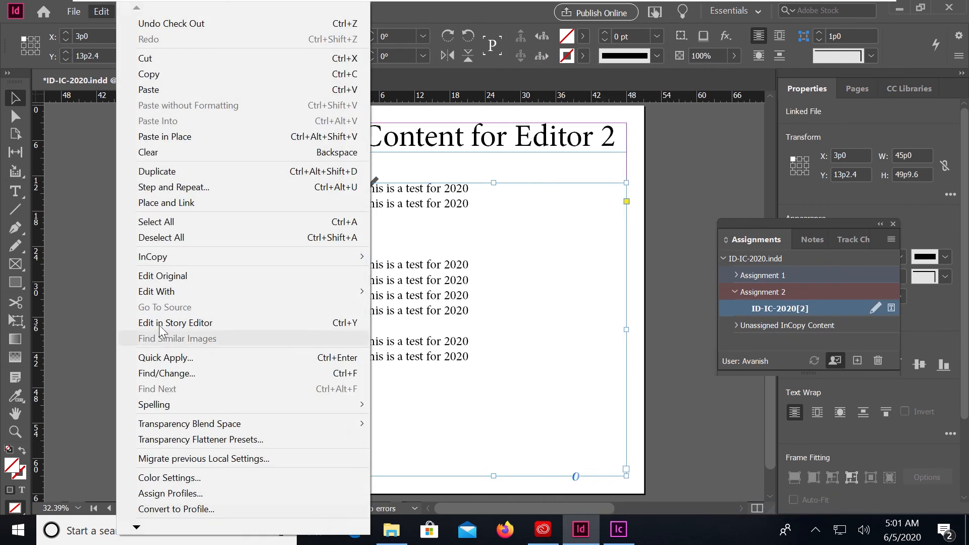
left_click(167, 317)
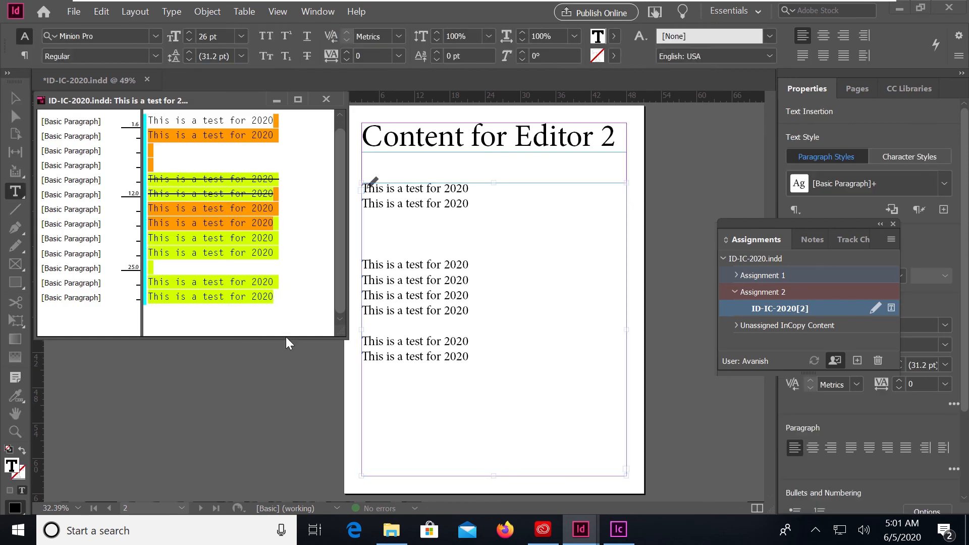
left_click_drag(347, 337, 309, 541)
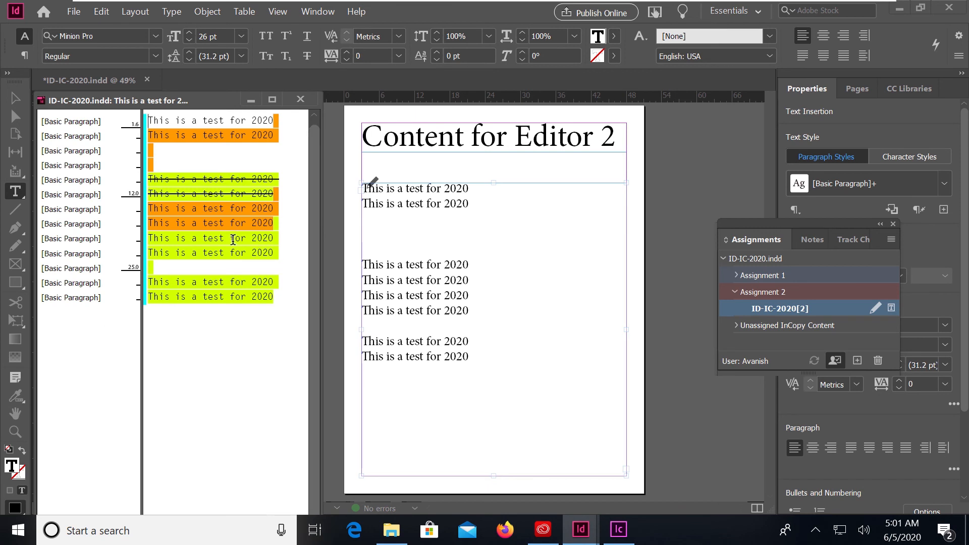
Examine in Track Changes who deleted the struck-through lines and who made the first additions.
left_click_drag(148, 180, 276, 193)
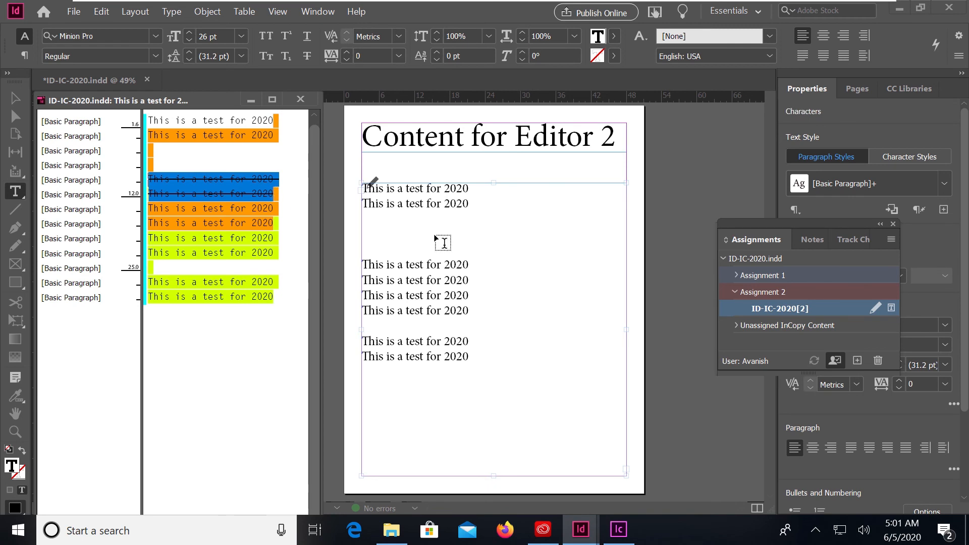
left_click(845, 241)
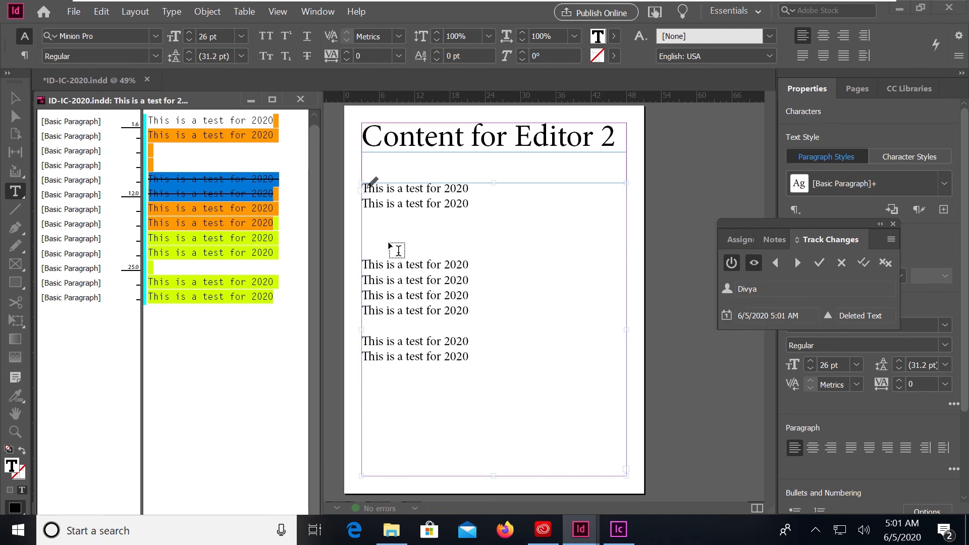
left_click(174, 230)
left_click_drag(145, 181, 272, 193)
left_click(169, 146)
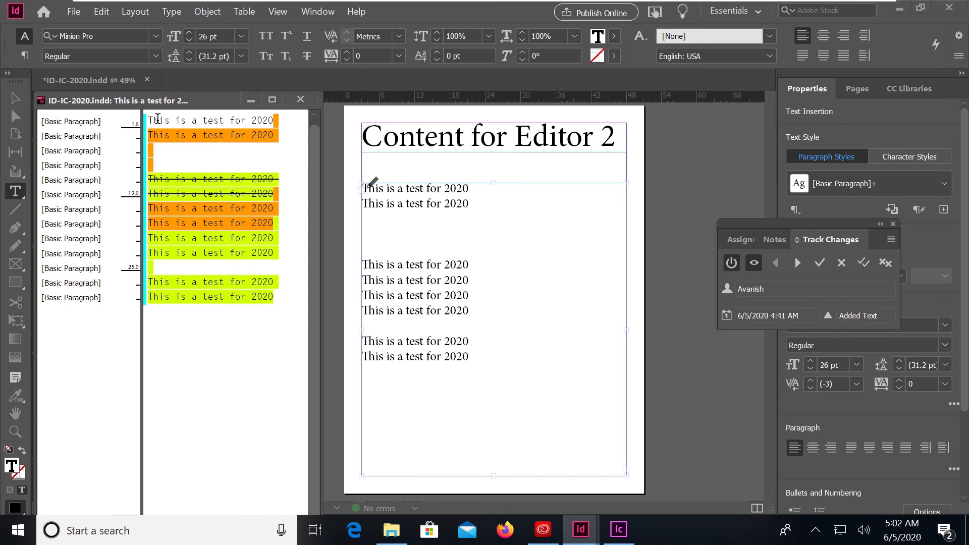
Try to open the user name settings while the story is checked out for editing.
key("alt+f")
left_click(96, 393)
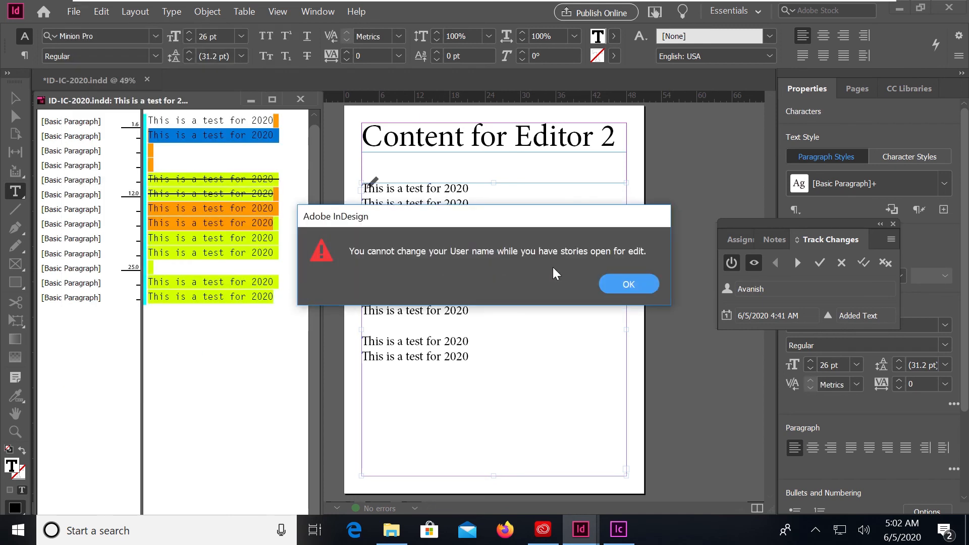
left_click(626, 284)
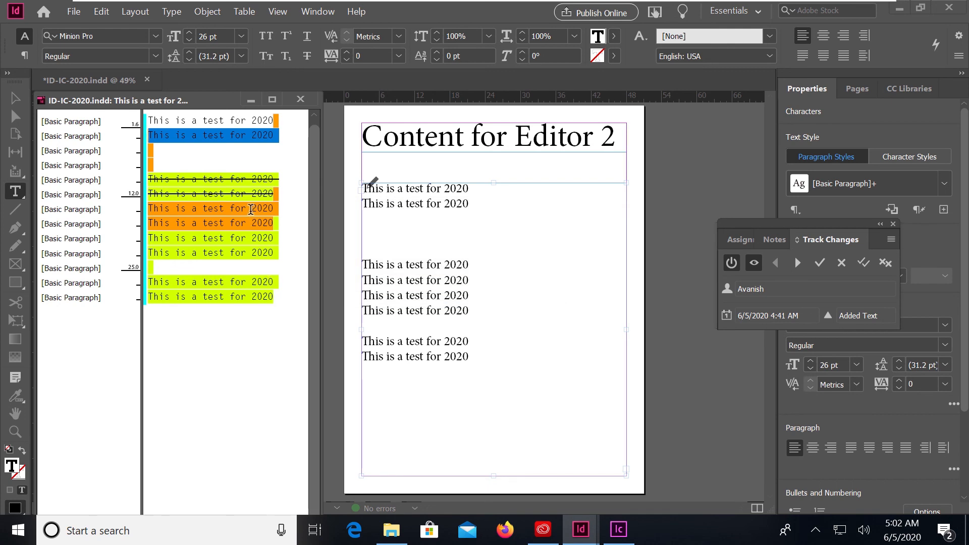
Examine the author of the two added orange lines and of the added lines in the last green block.
left_click_drag(151, 211, 276, 223)
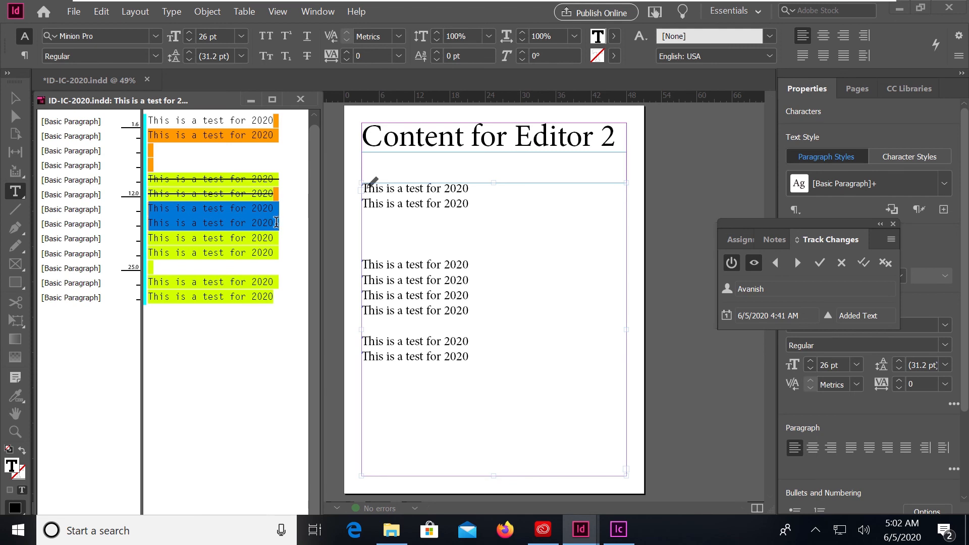
left_click(251, 294)
left_click_drag(150, 238, 275, 293)
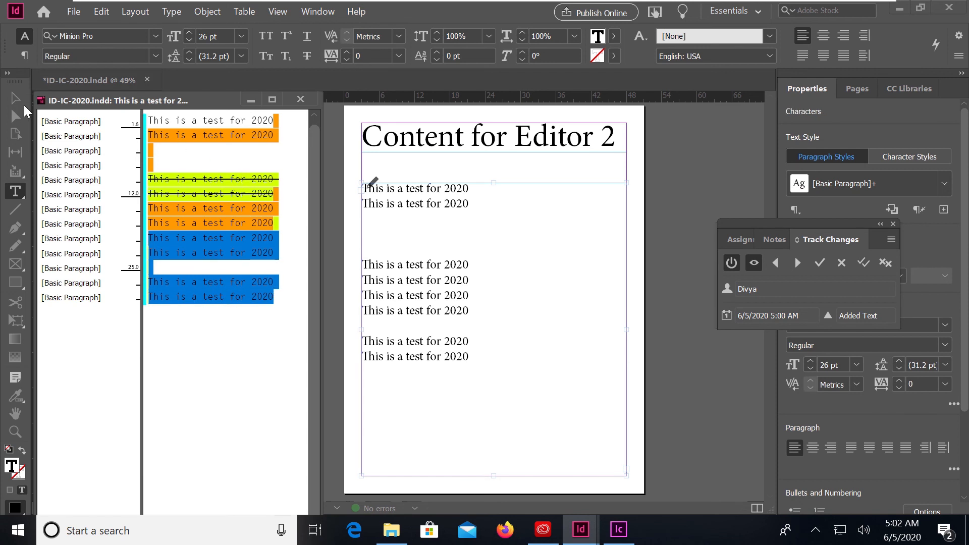
Check in the Editor 2 story from its text frame, accepting that this cannot be undone.
left_click_drag(761, 220, 667, 184)
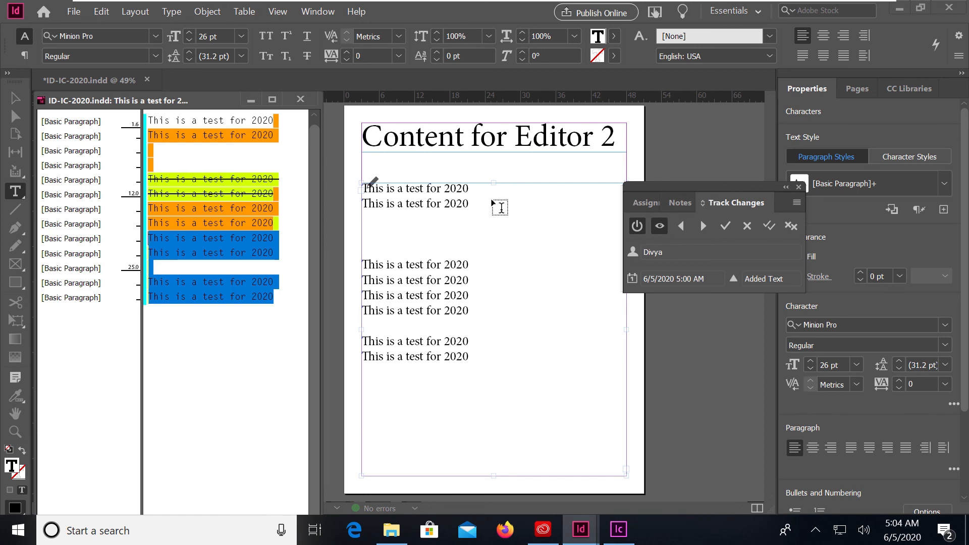
right_click(423, 212)
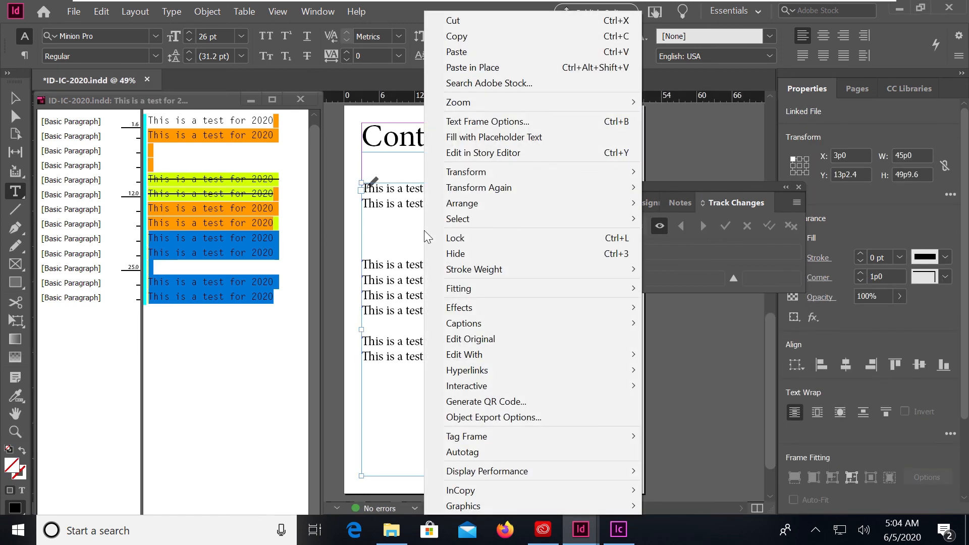
mouse_move(620, 489)
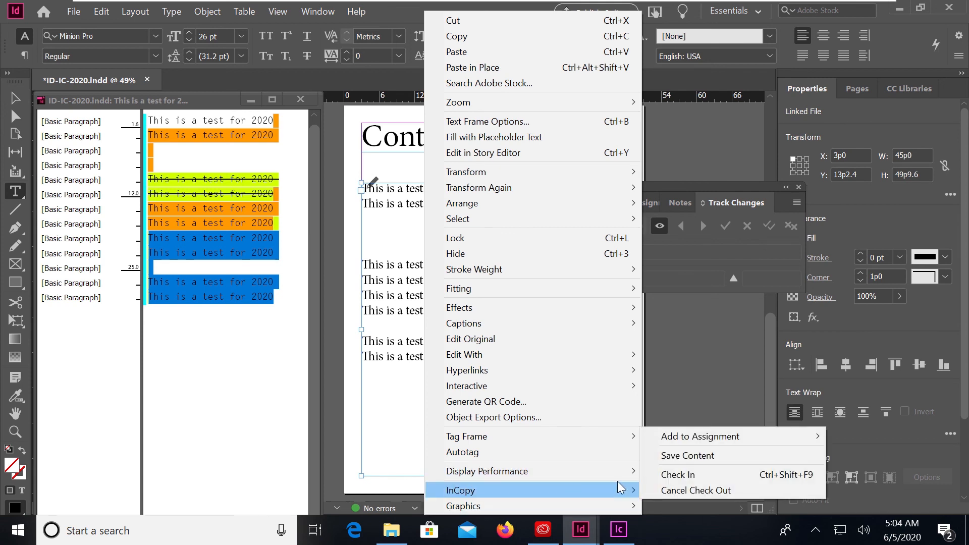
left_click(676, 479)
left_click(544, 290)
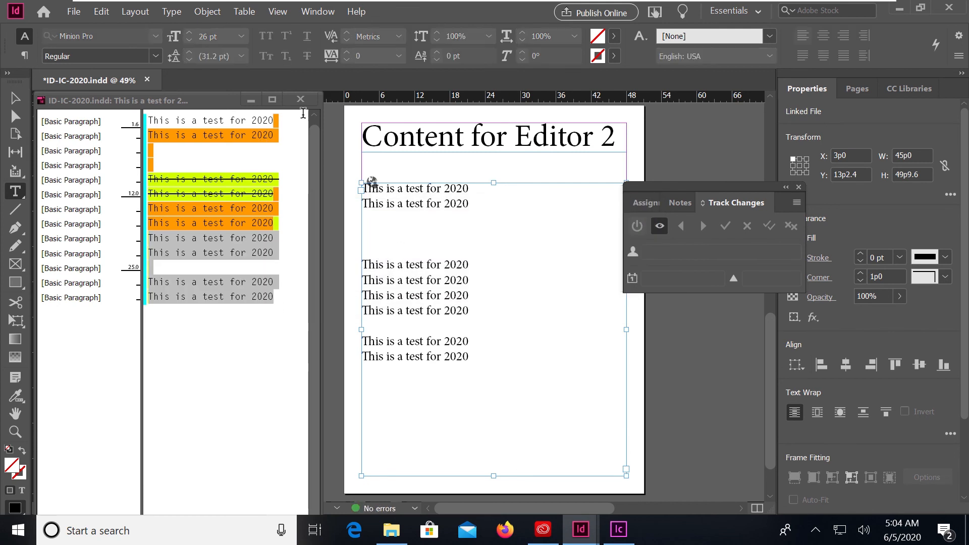
Close the Story Editor window, return to the Selection tool and save the ID-IC-2020 document.
left_click(300, 99)
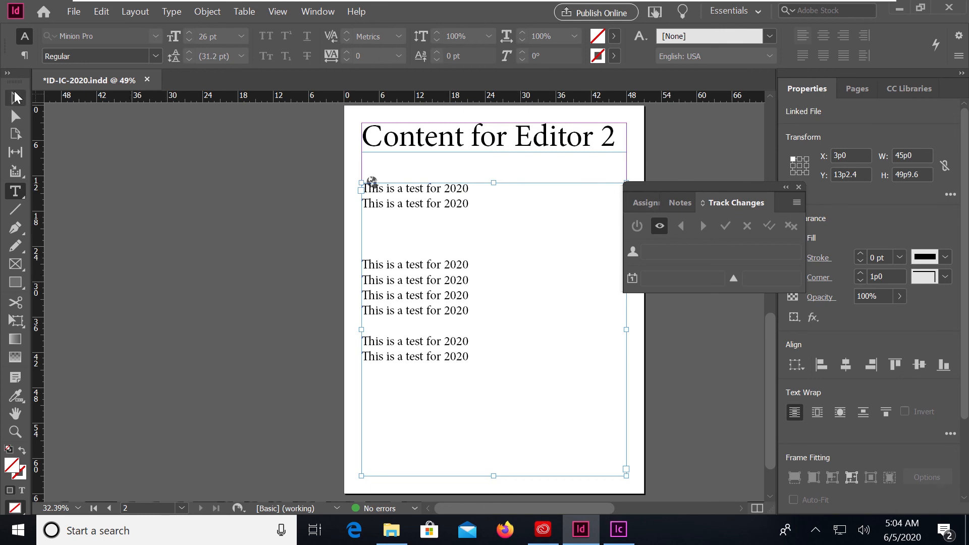
left_click(15, 99)
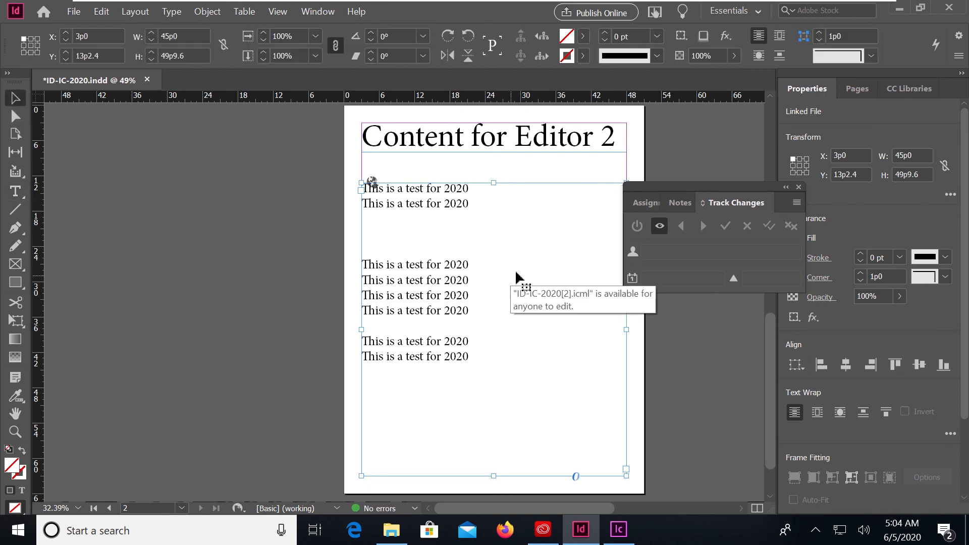
key("ctrl+s")
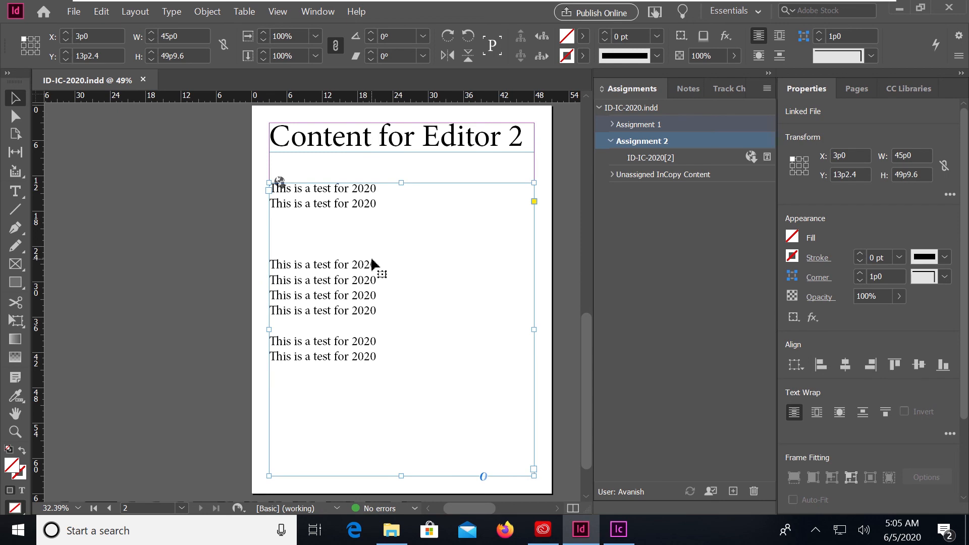
Package Assignment 2 for InCopy as "Assignment 2" in the ID-IC-2020 folder and view the package in File Explorer.
mouse_move(374, 263)
left_click(766, 90)
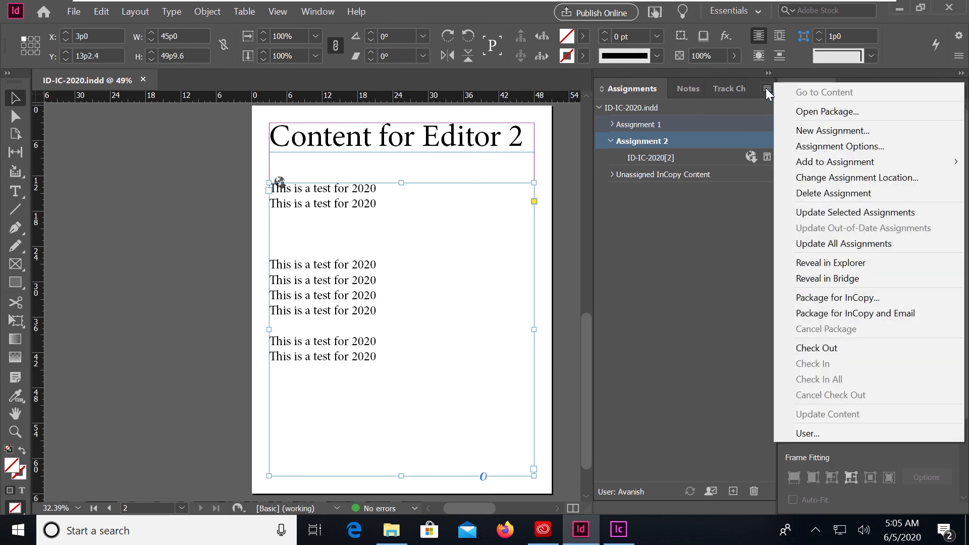
left_click(819, 298)
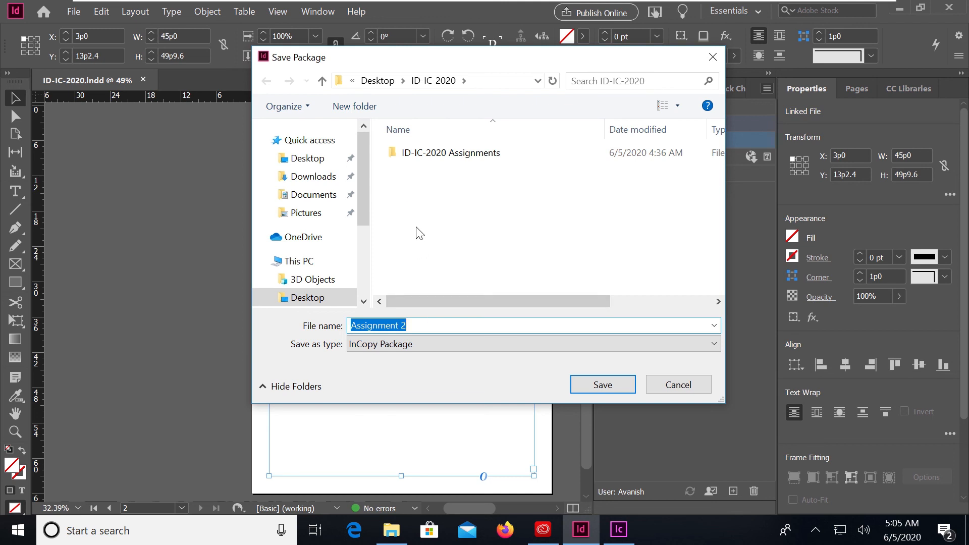
left_click(602, 386)
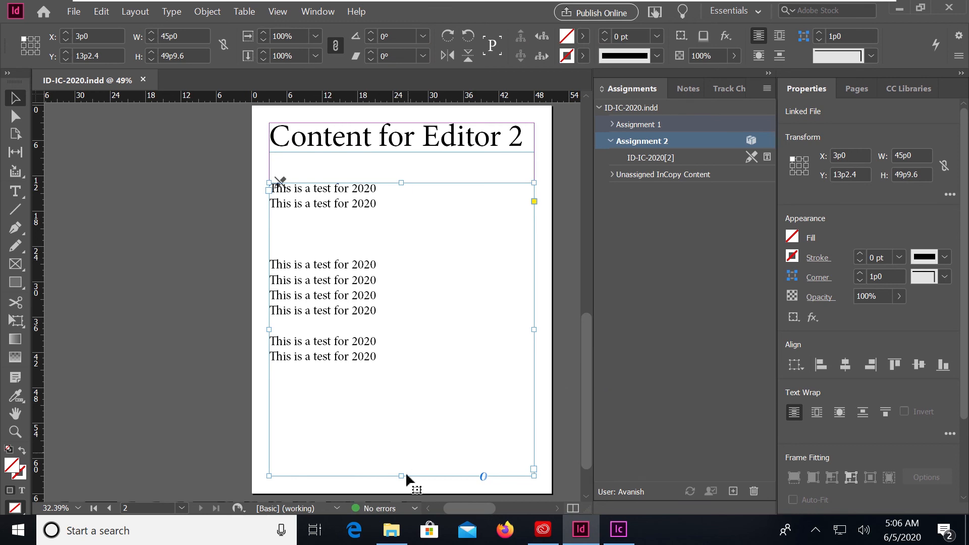
left_click(392, 529)
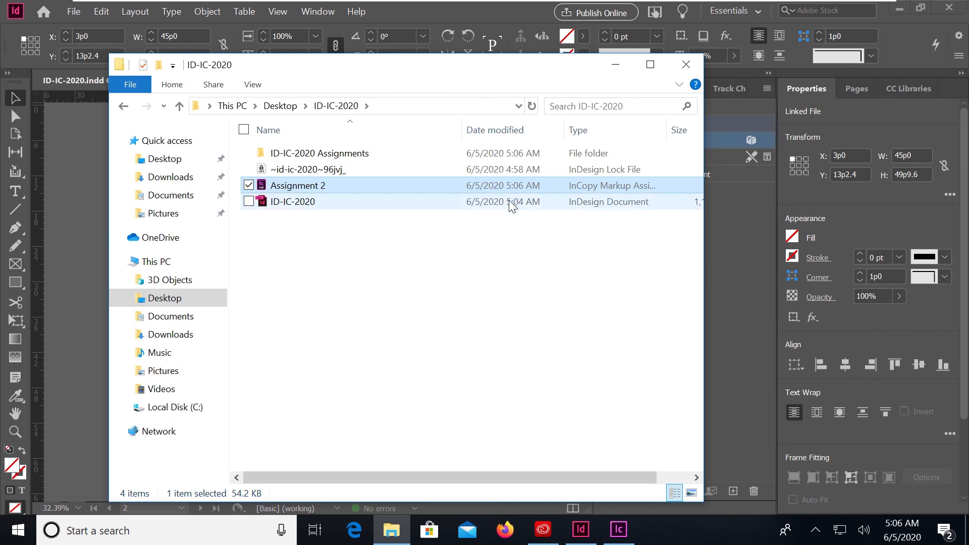
Switch to InCopy and open the Assignment 2 package from the ID-IC-2020 folder.
mouse_move(621, 530)
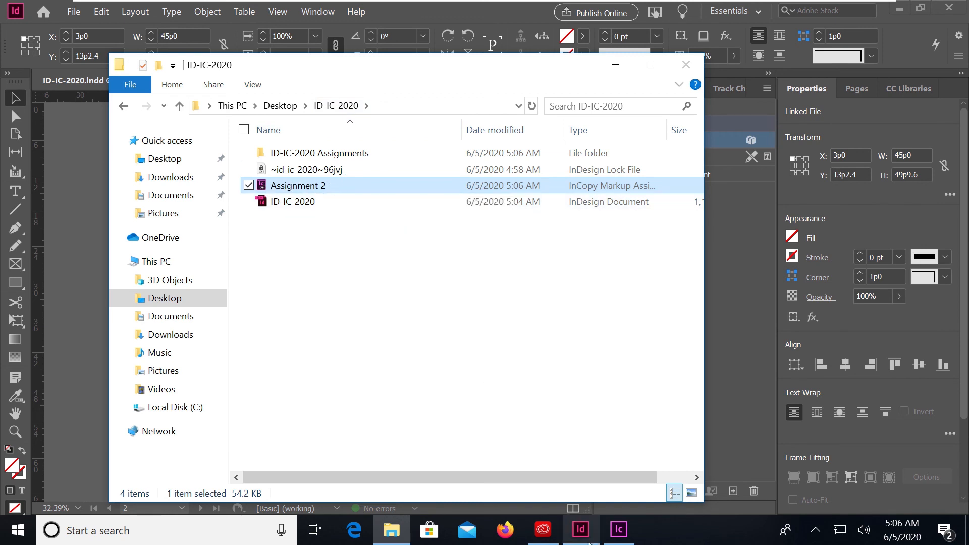
left_click(617, 528)
left_click(53, 14)
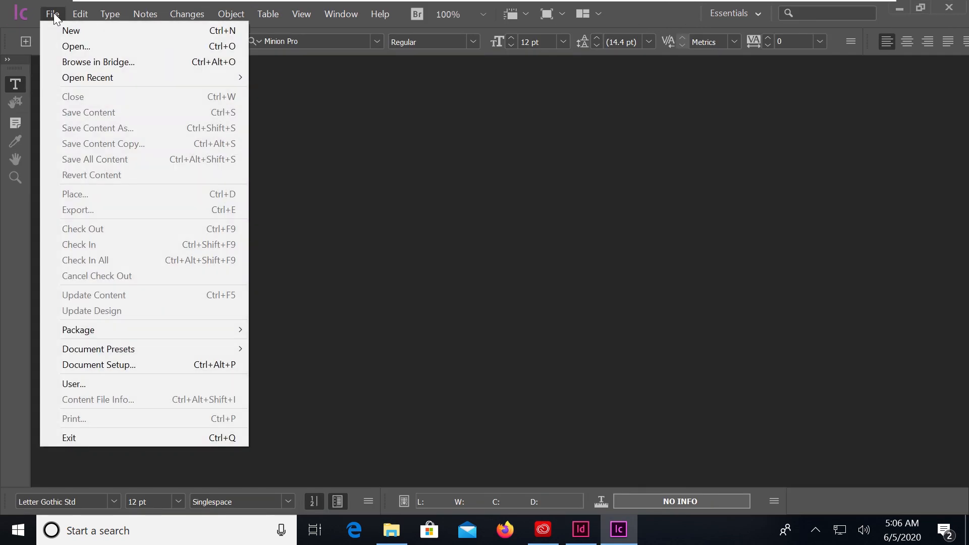
left_click(65, 44)
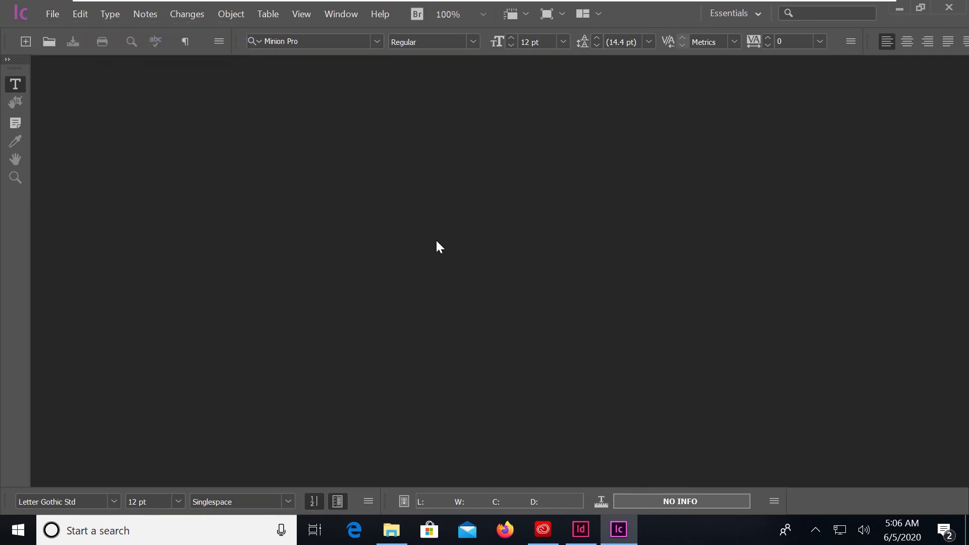
left_click(460, 170)
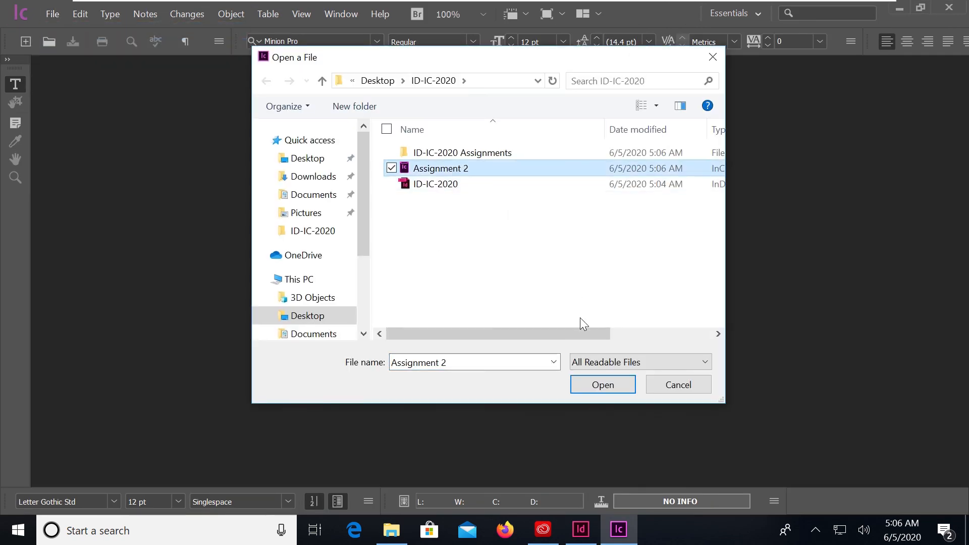
left_click_drag(611, 337, 712, 337)
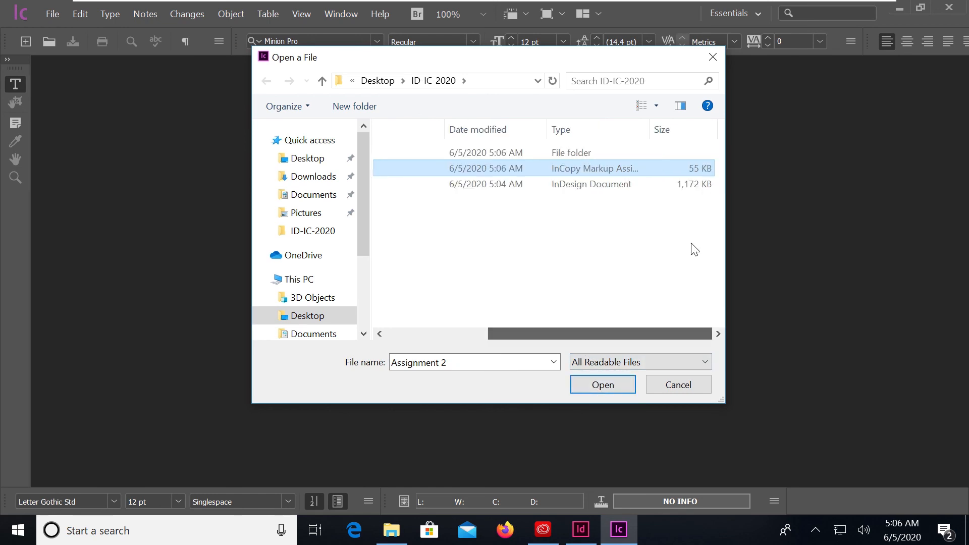
left_click(602, 385)
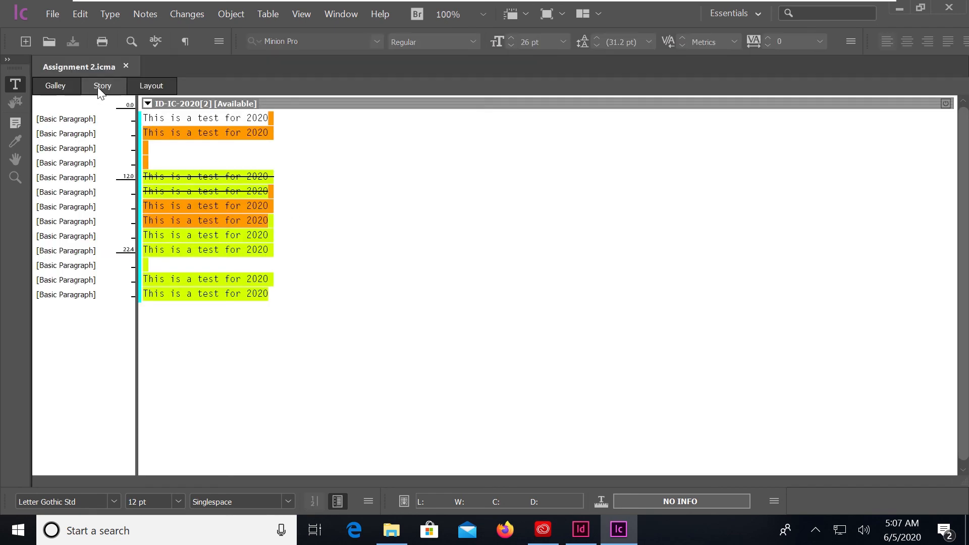
Check out the ID-IC-2020[2] story and replace its last four lines, including the blank one, with "Test 12345".
right_click(322, 251)
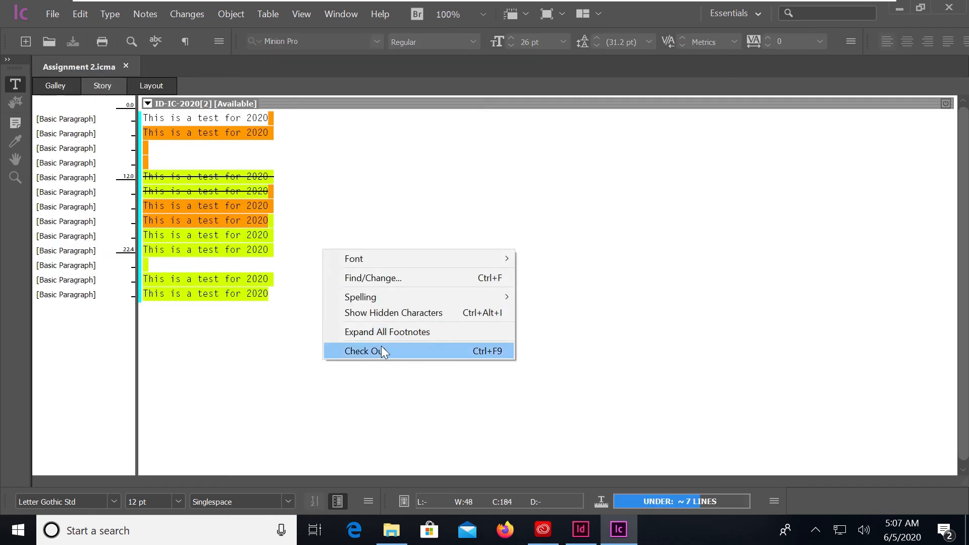
left_click(382, 352)
left_click_drag(269, 293, 140, 244)
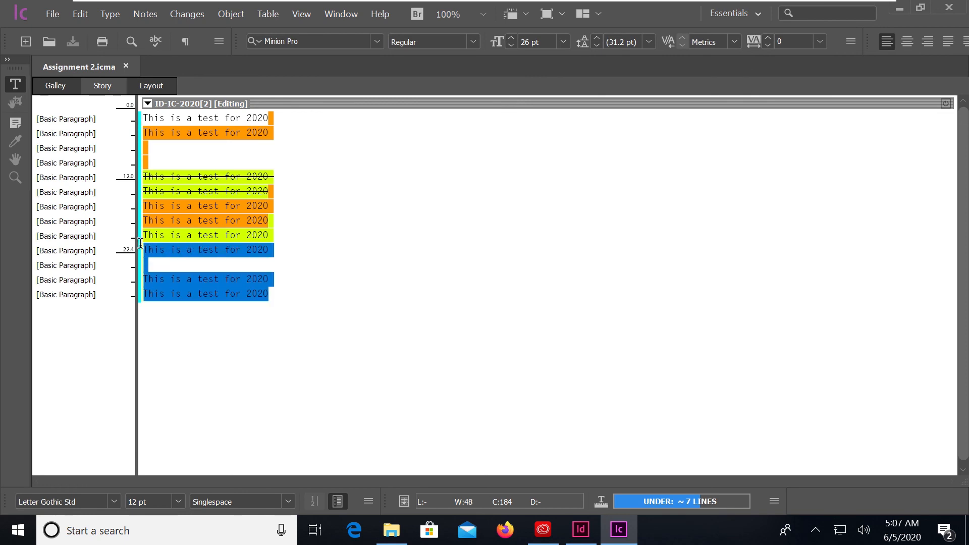
key("BackSpace")
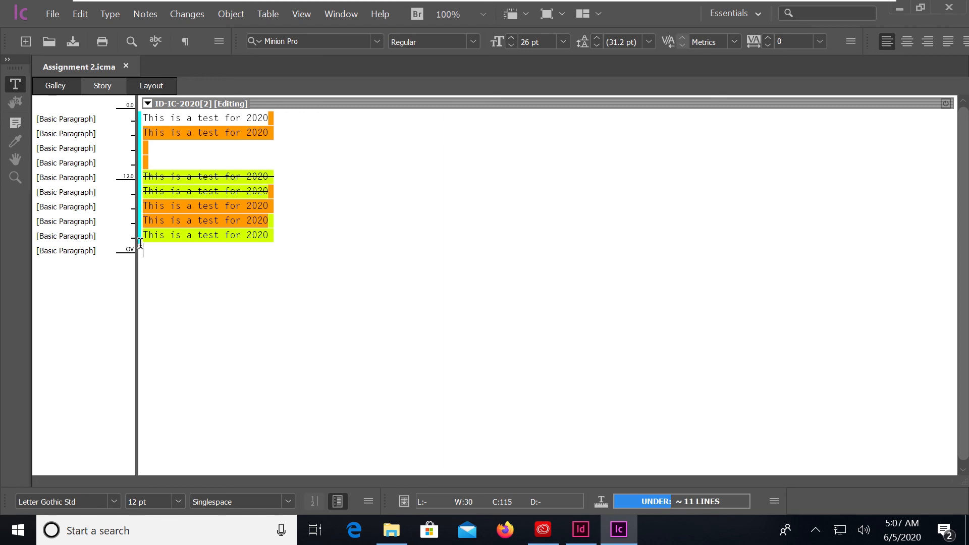
type("Test 12345")
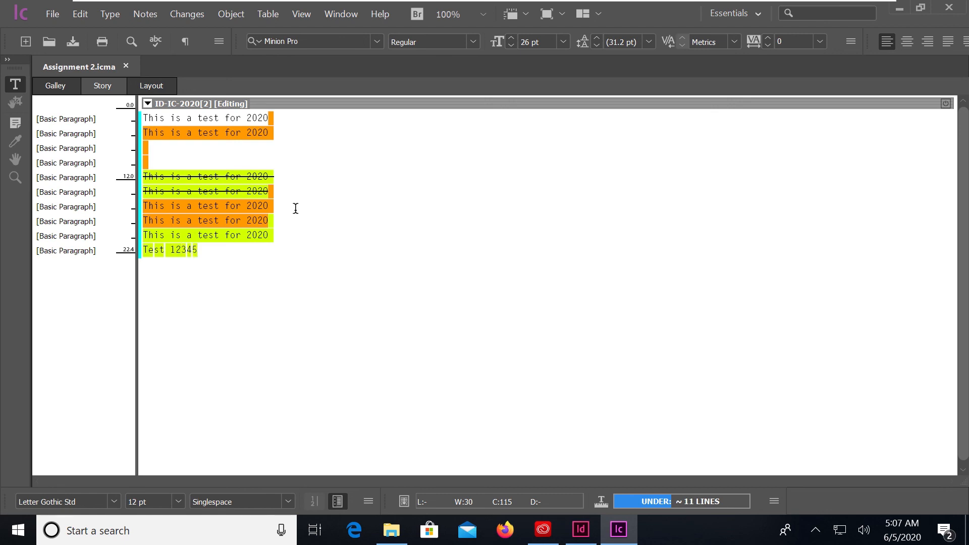
Check in the edited ID-IC-2020[2] story.
right_click(269, 278)
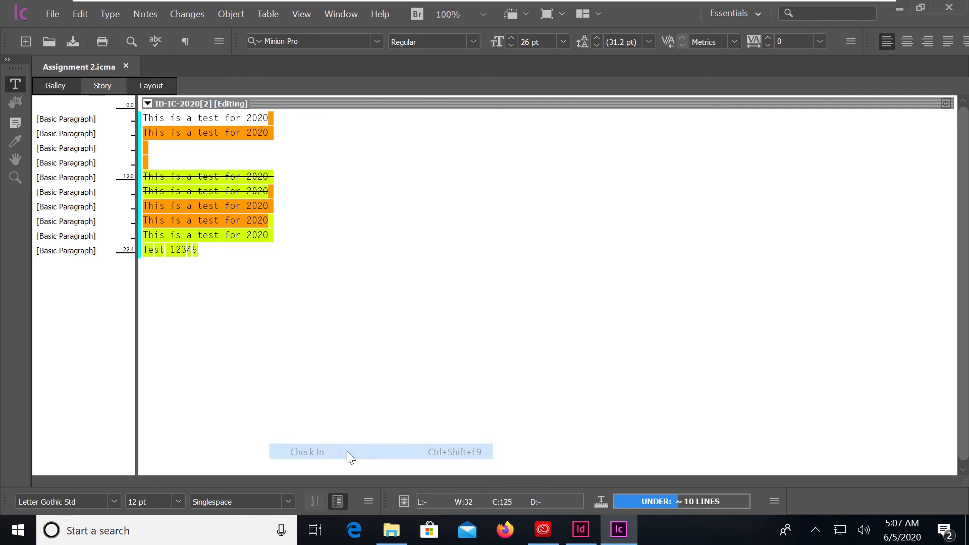
left_click(346, 451)
left_click(525, 287)
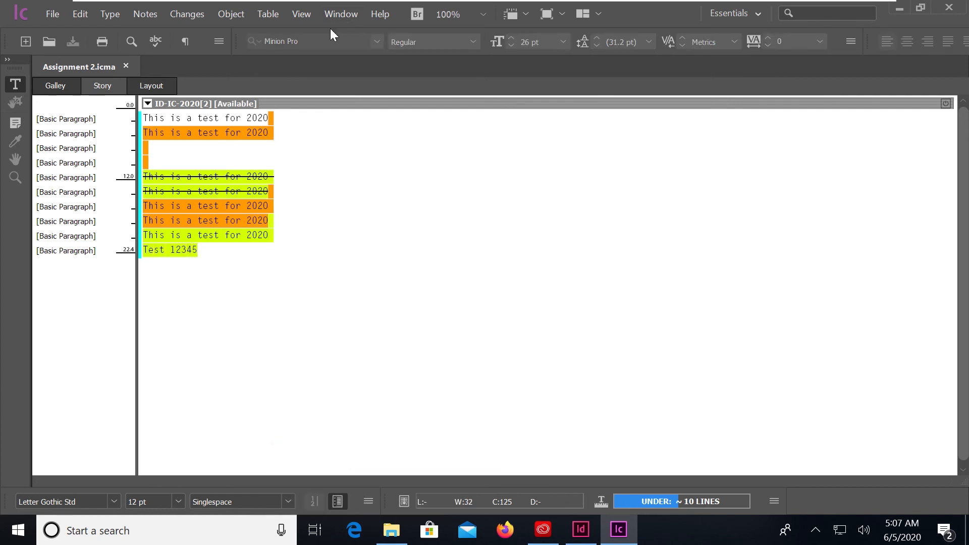
Return Assignment 2 for InDesign, saving the package as "Assignment 2" in the ID-IC-2020 folder.
left_click(341, 14)
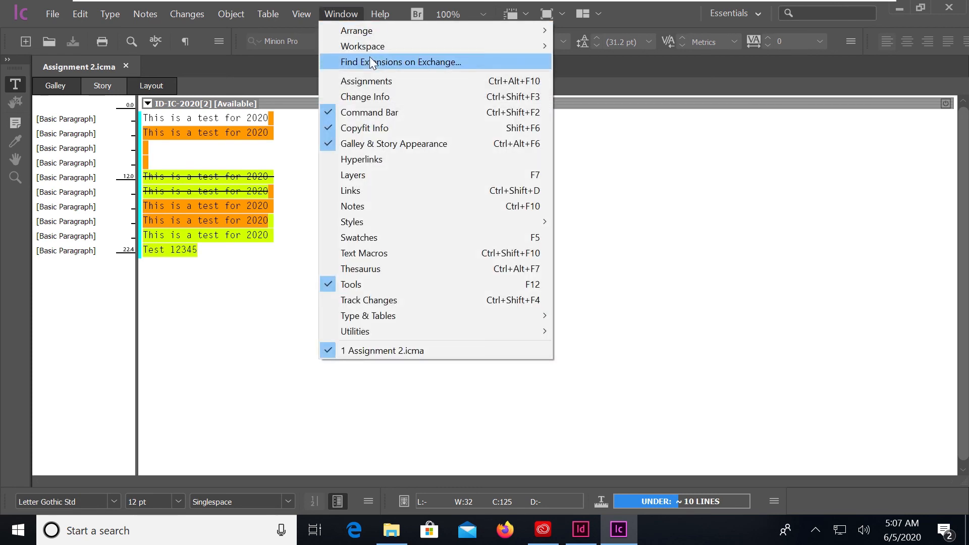
left_click(383, 79)
left_click(568, 253)
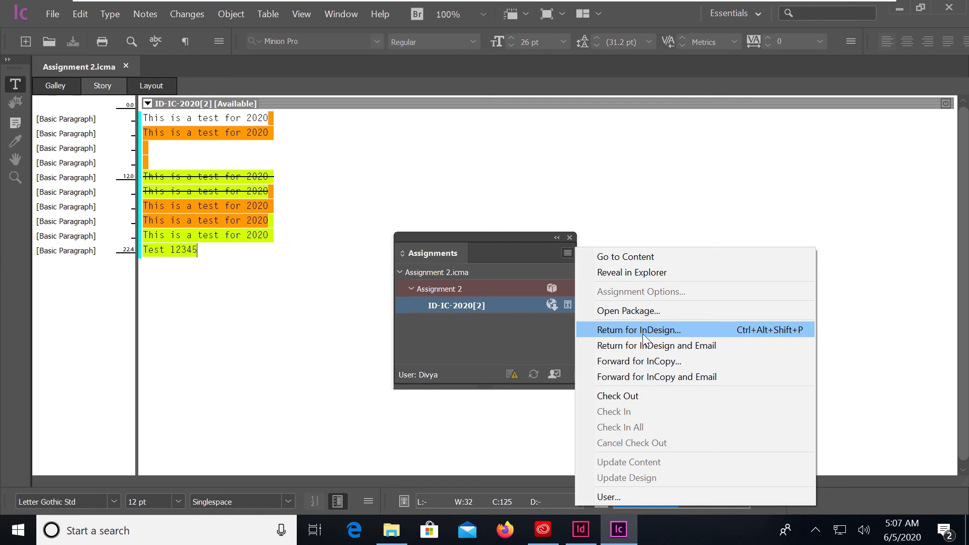
left_click(525, 240)
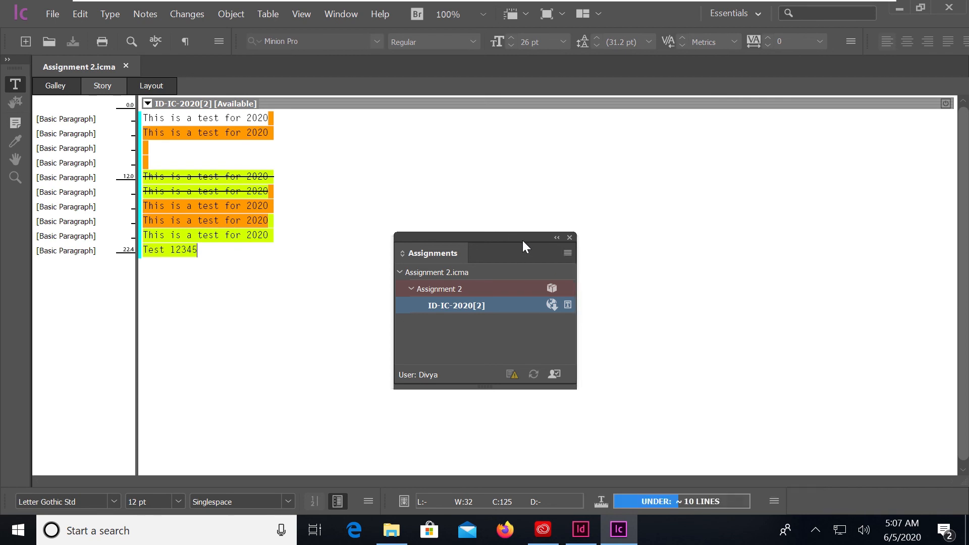
left_click_drag(517, 236, 496, 165)
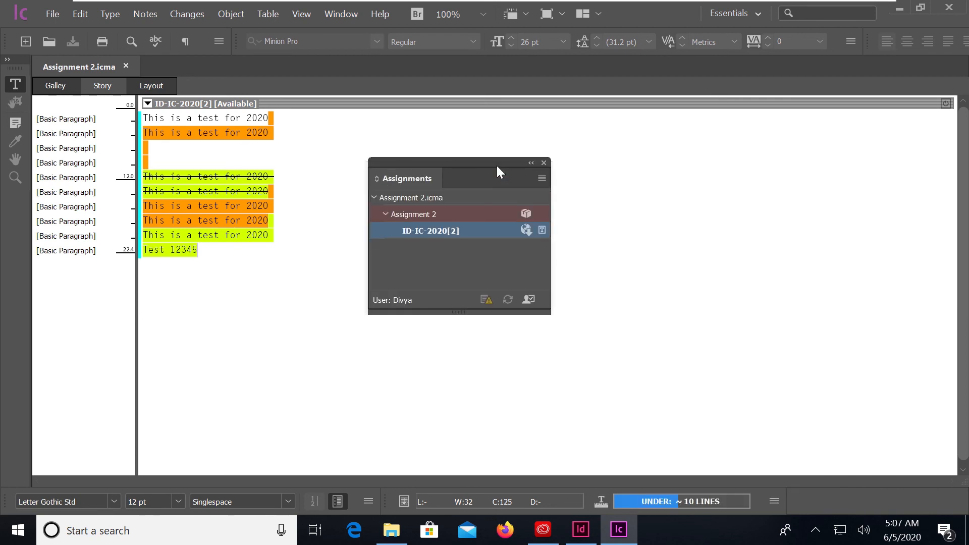
left_click(541, 179)
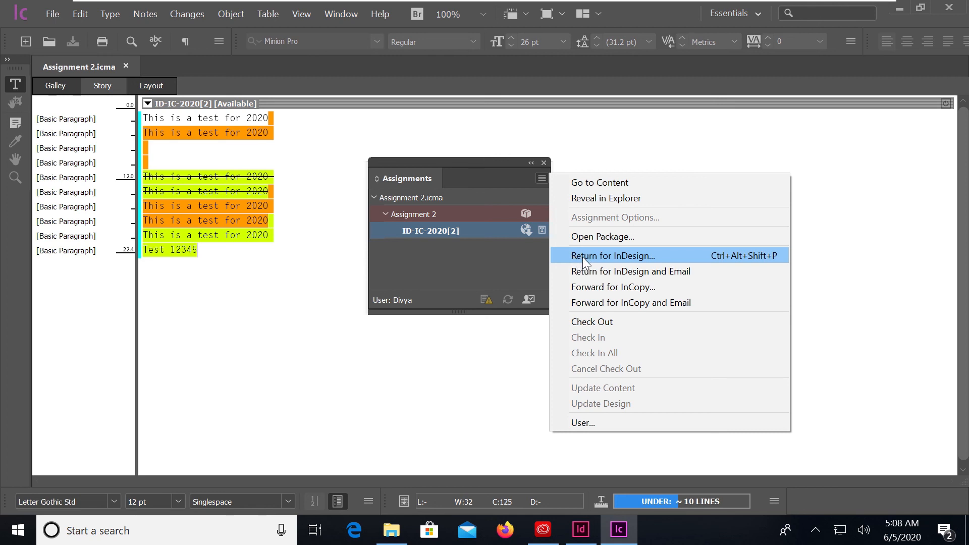
left_click(582, 256)
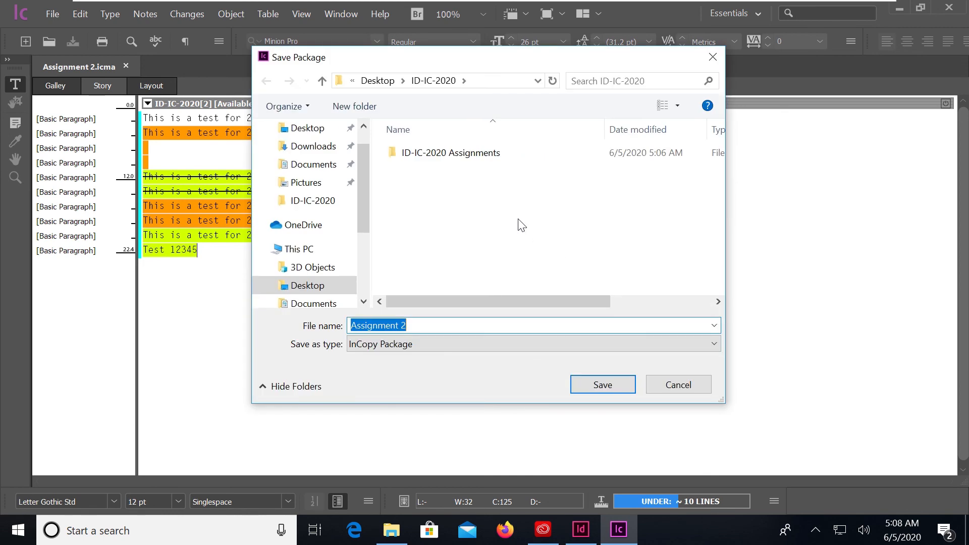
left_click(600, 385)
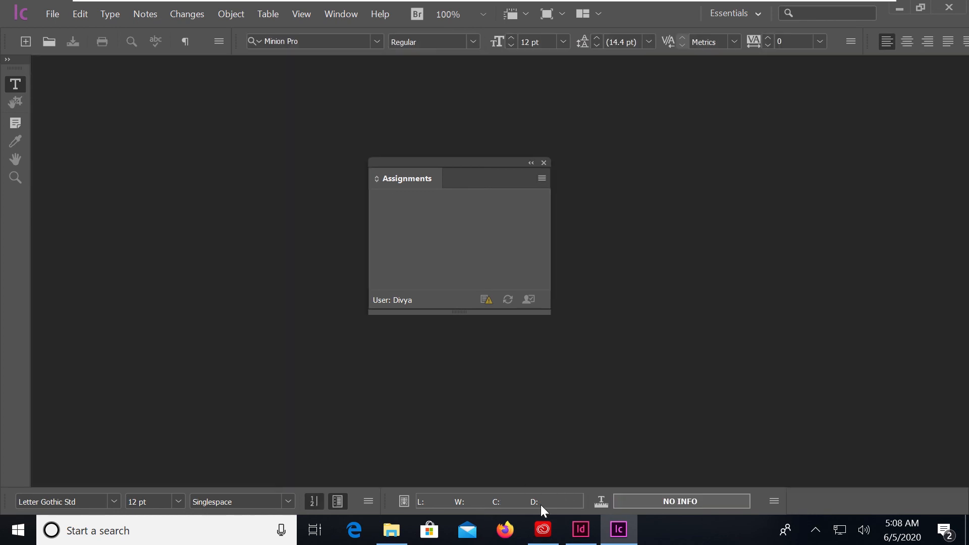
Switch to InDesign, open the returned Assignment 2 package into the ID-IC-2020 document and update the out-of-date story.
left_click(580, 530)
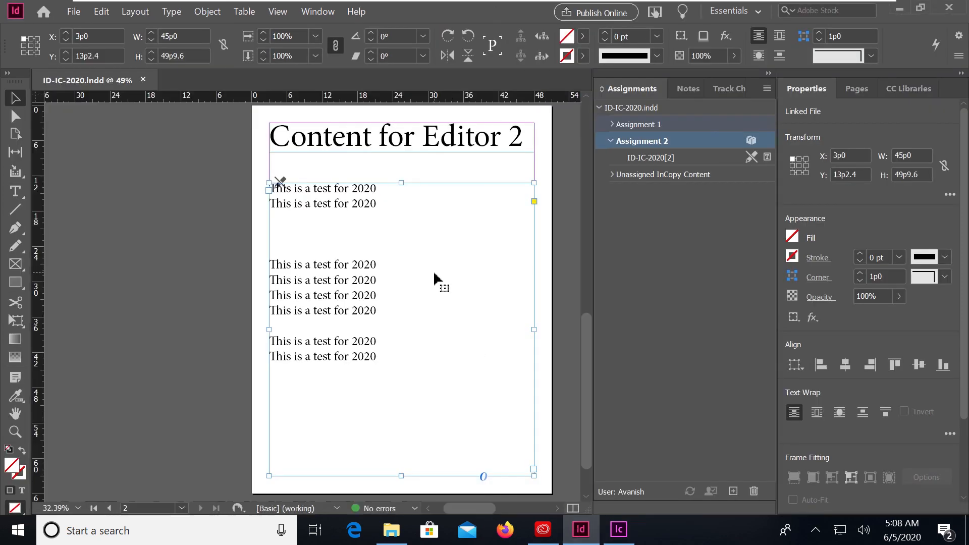
left_click(768, 89)
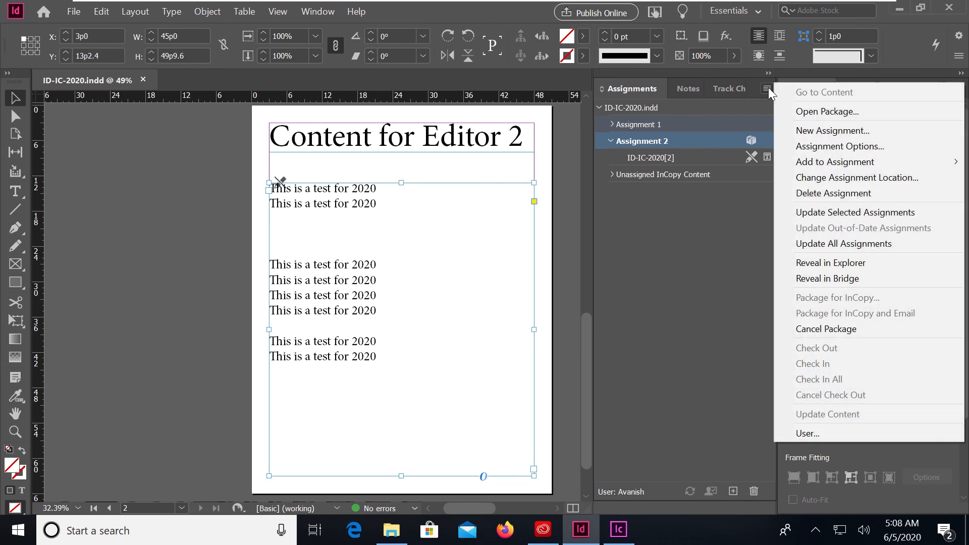
left_click(791, 119)
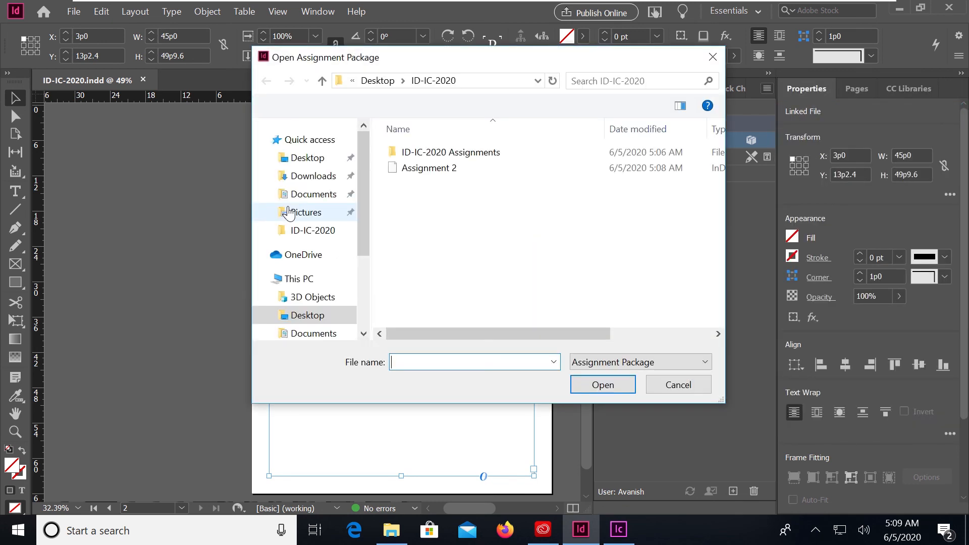
left_click(455, 173)
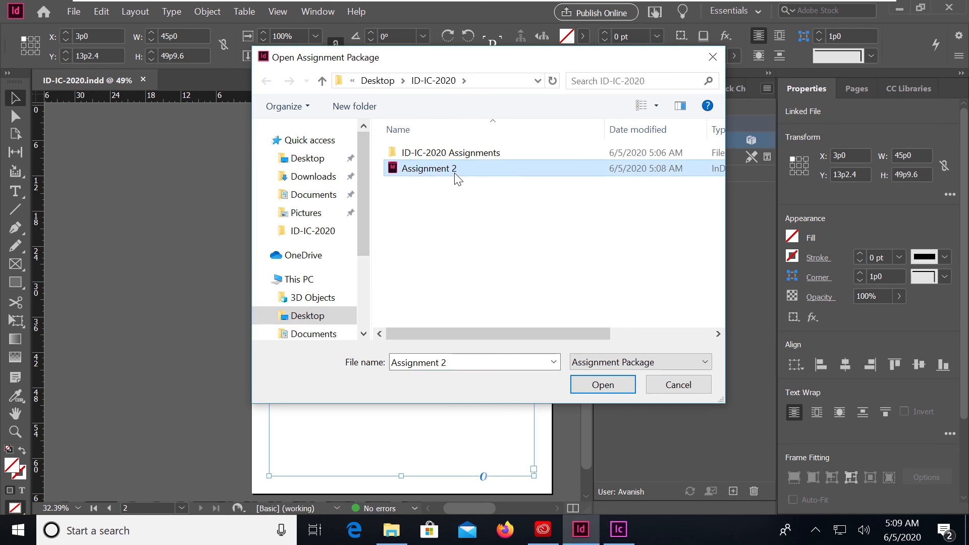
left_click(611, 387)
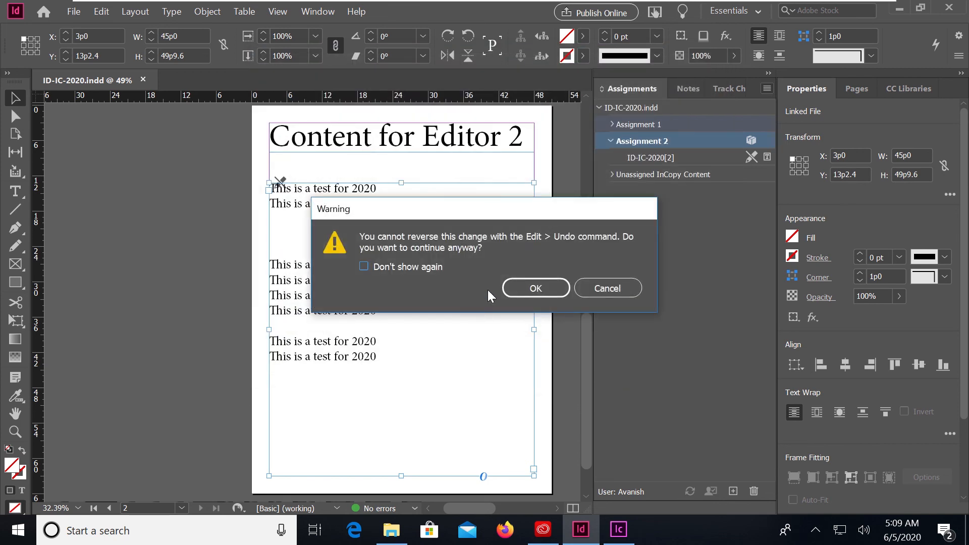
left_click(534, 289)
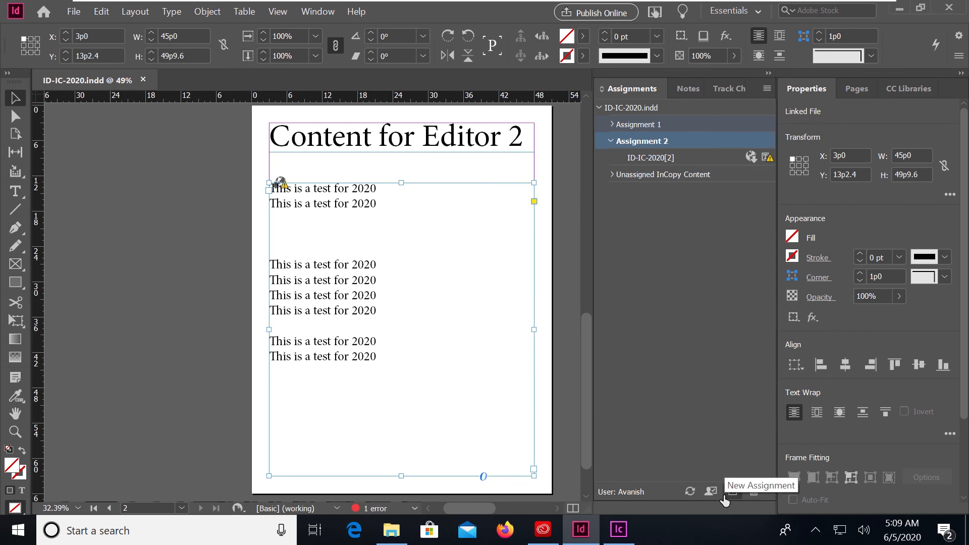
left_click(690, 491)
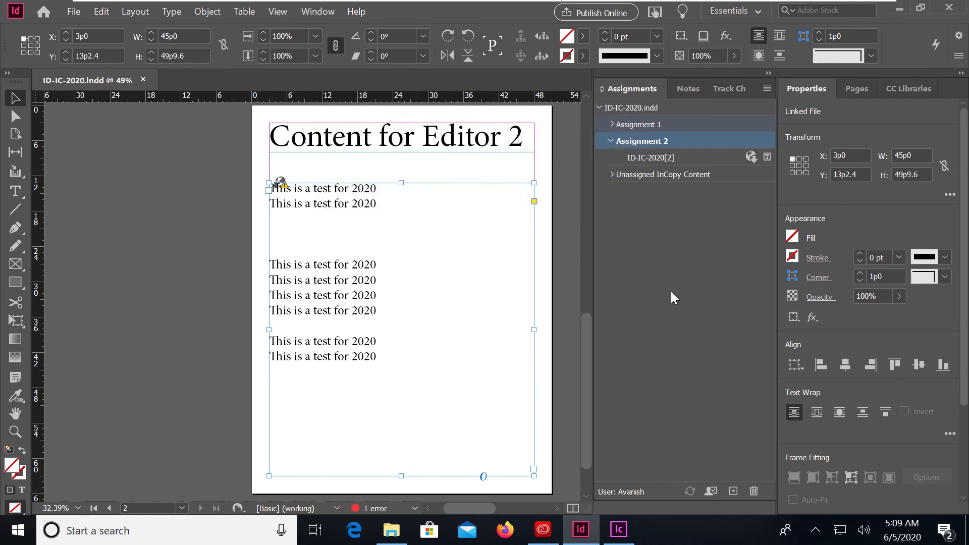